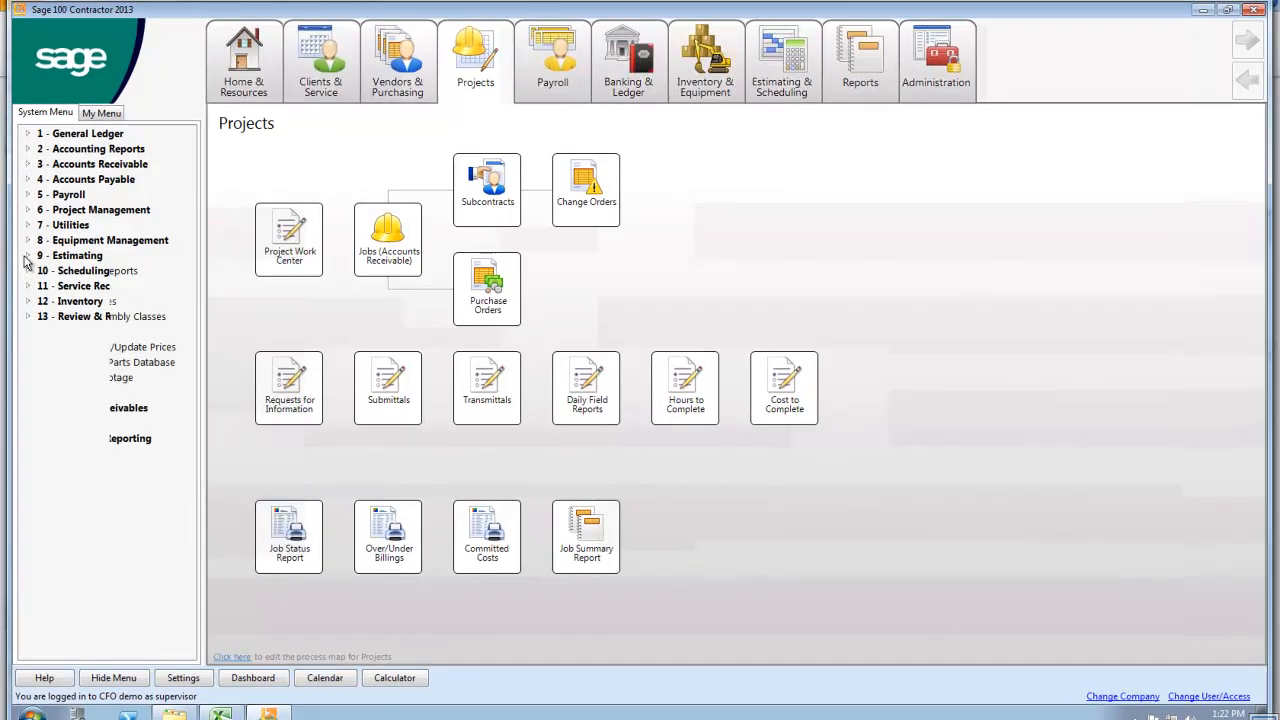
Open the existing takeoff 14 - Rincon Home (Drywall) from Estimating and dismiss the undeclared variables notice
left_click(27, 258)
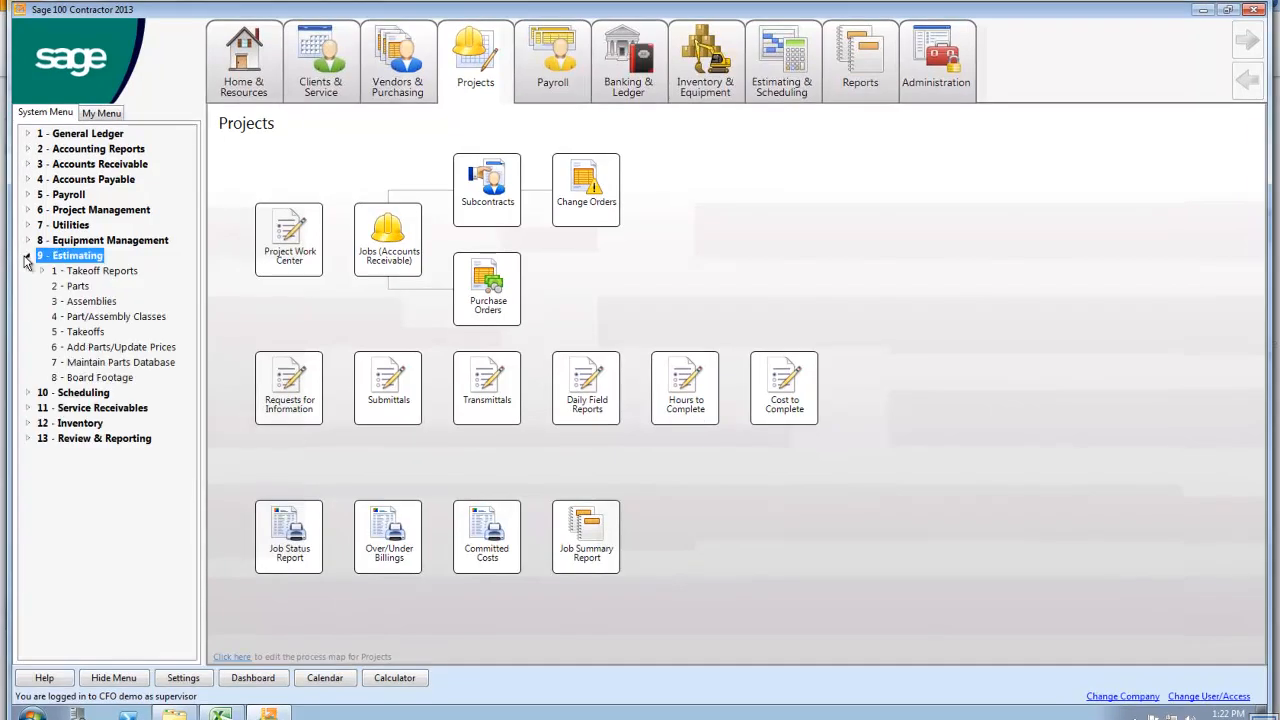
left_click(80, 332)
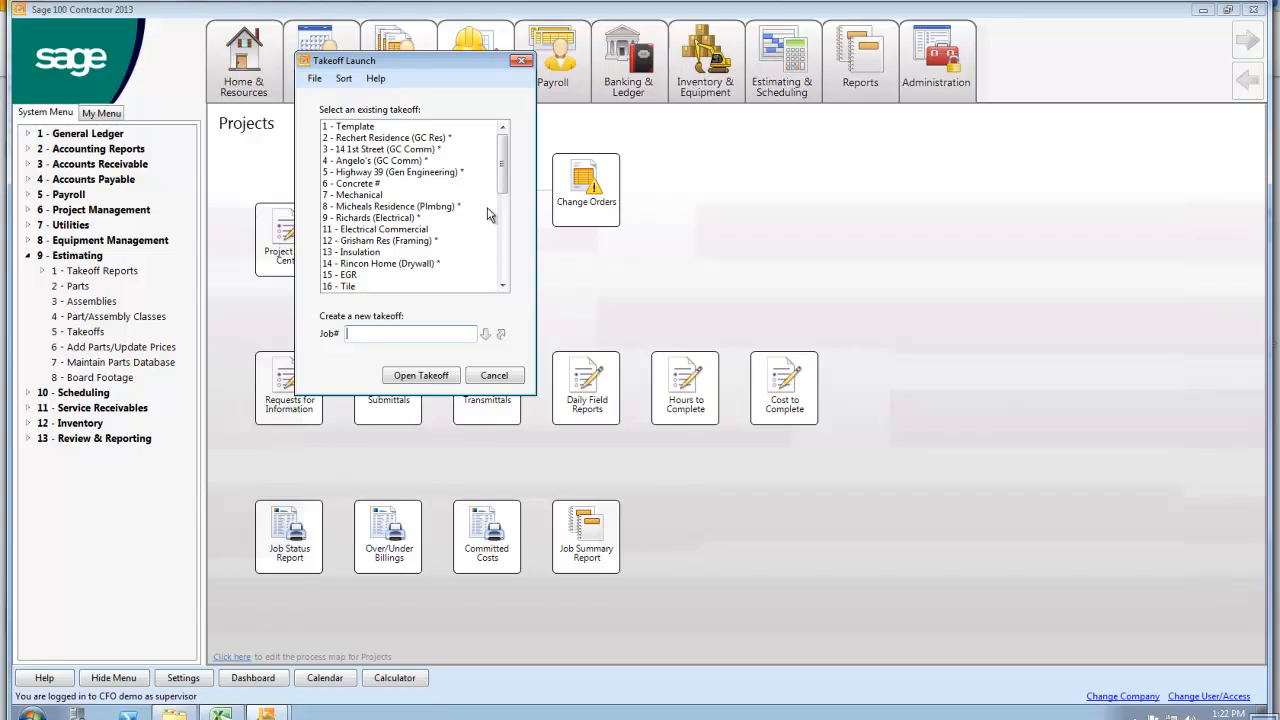
left_click_drag(502, 192, 501, 278)
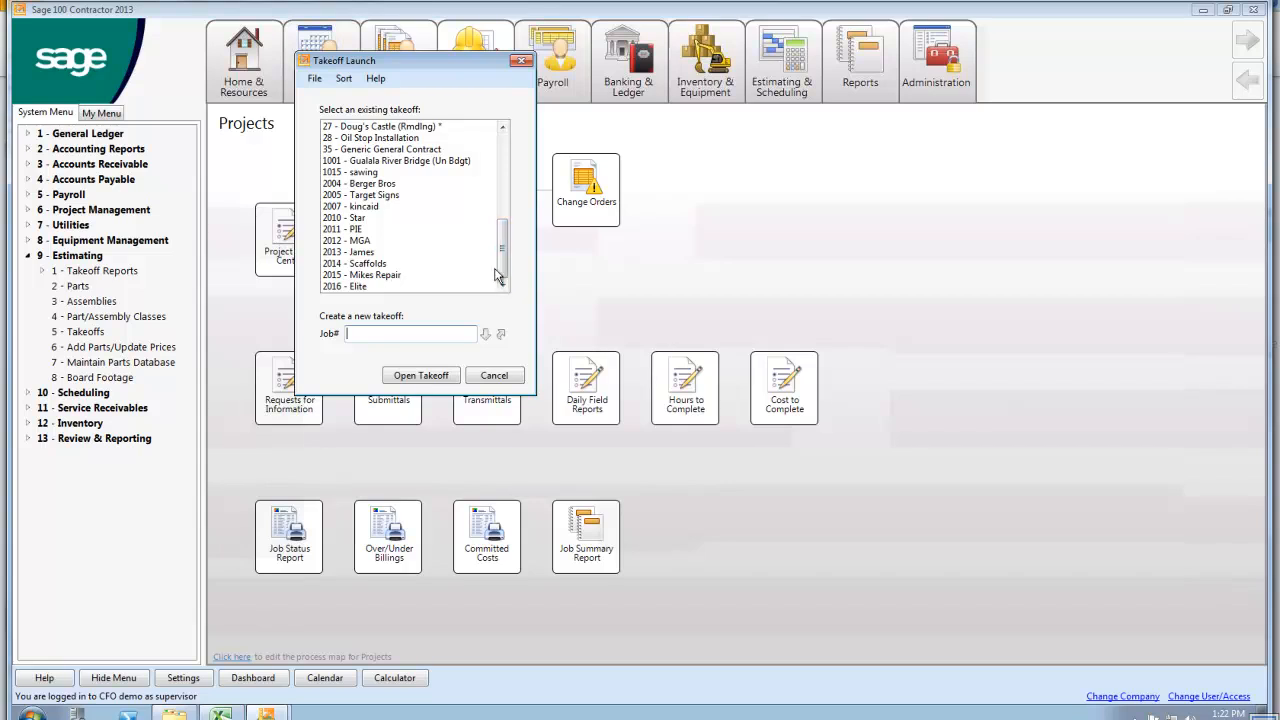
left_click_drag(504, 272, 505, 206)
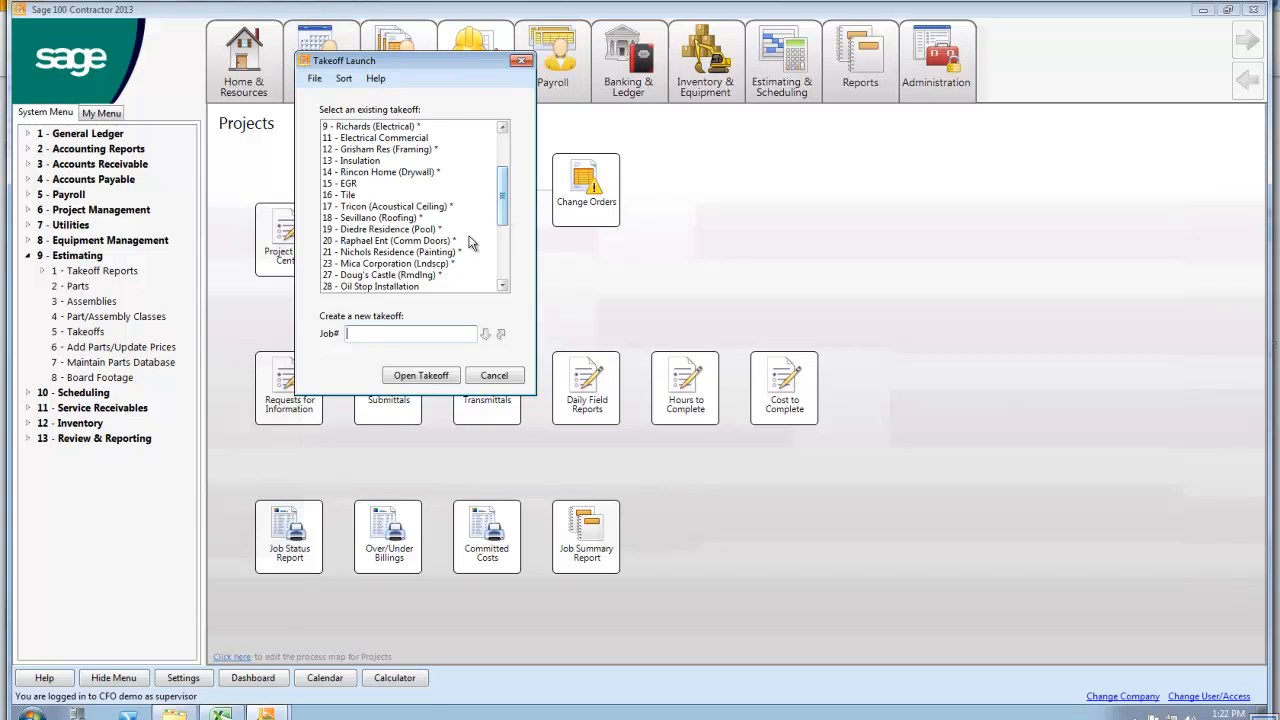
double_click(371, 174)
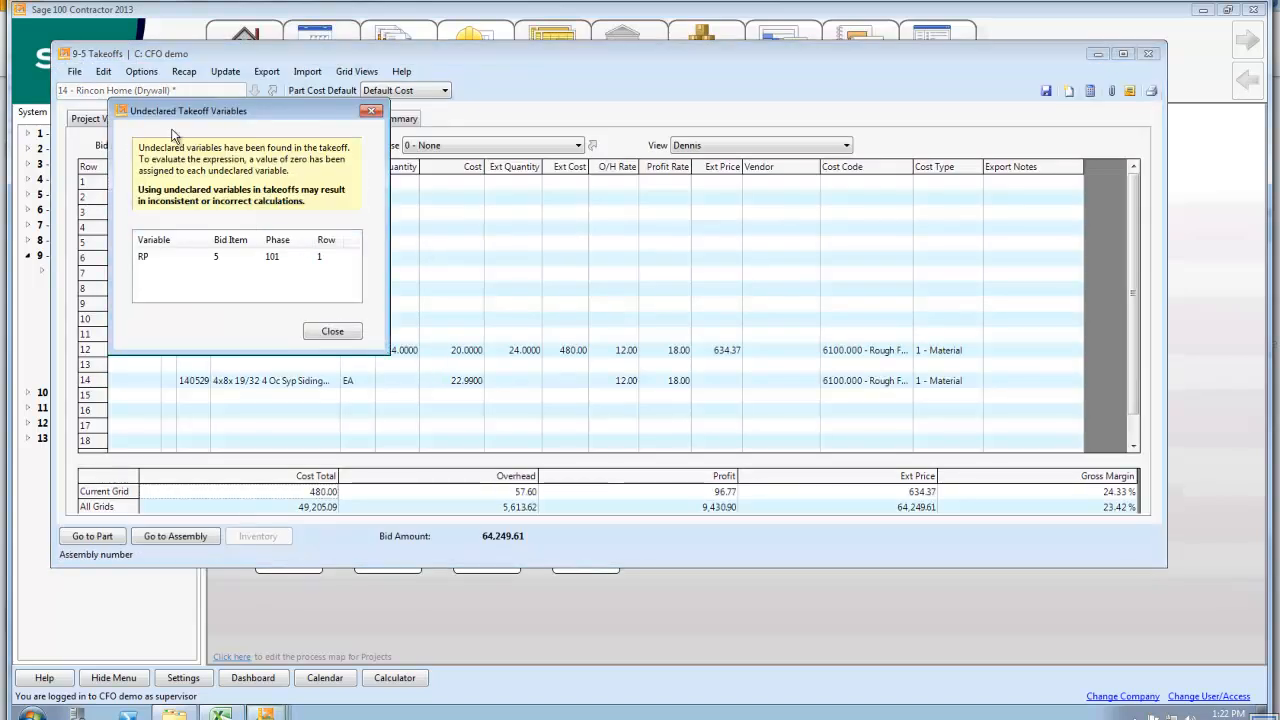
left_click(355, 330)
View the takeoff grids for Drywall Metal Frame in phase 101 - Wellington and Drywall Wood Frame in phase 102 - Montclair
left_click(200, 147)
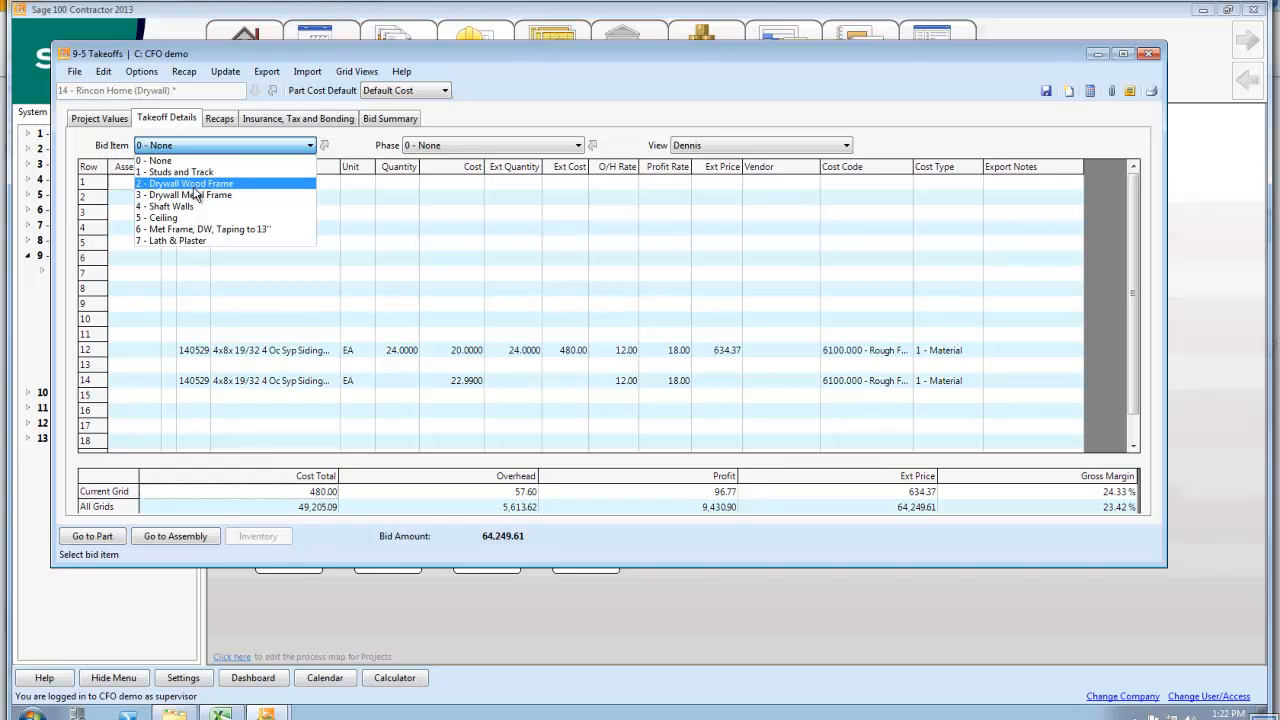
left_click(198, 195)
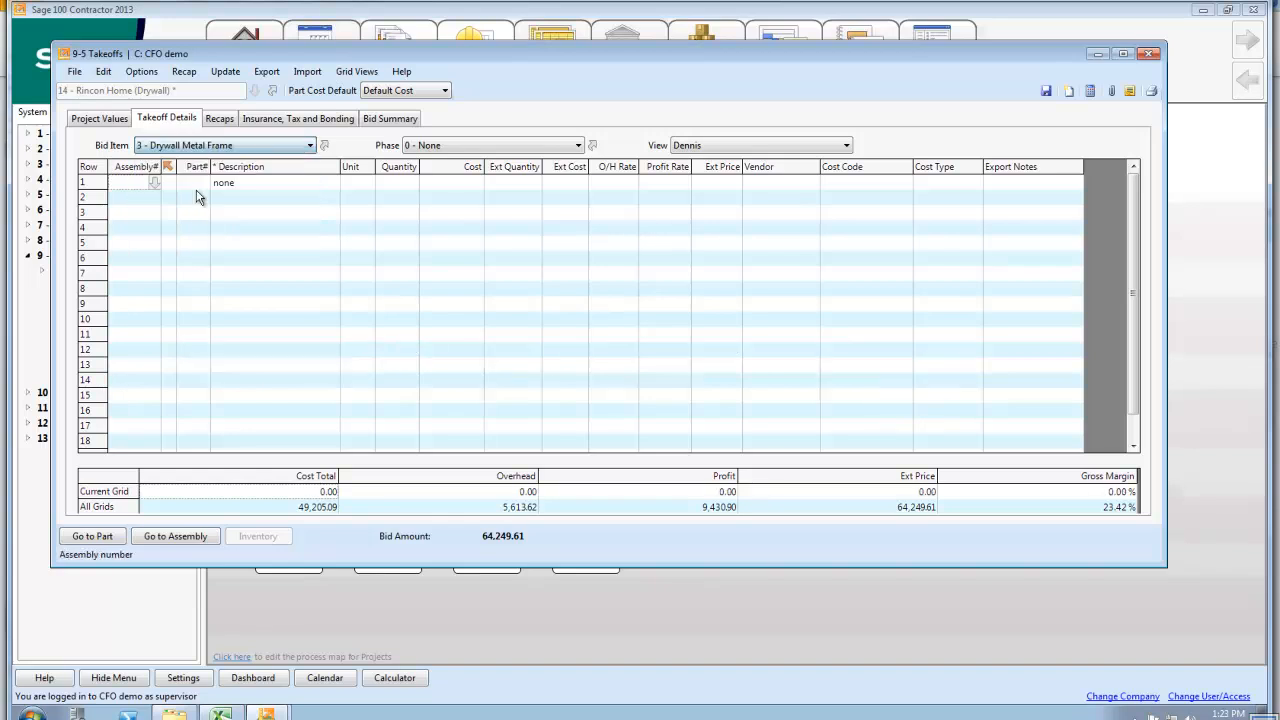
left_click(460, 147)
left_click(455, 174)
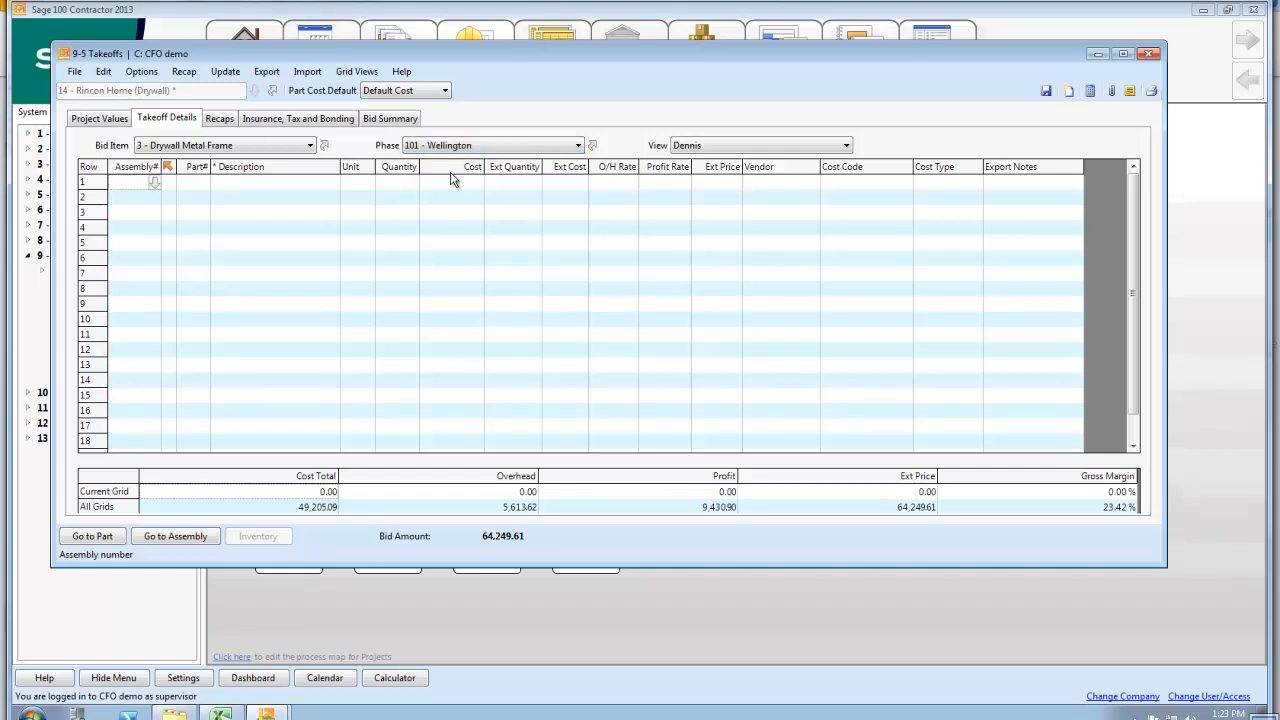
left_click(189, 146)
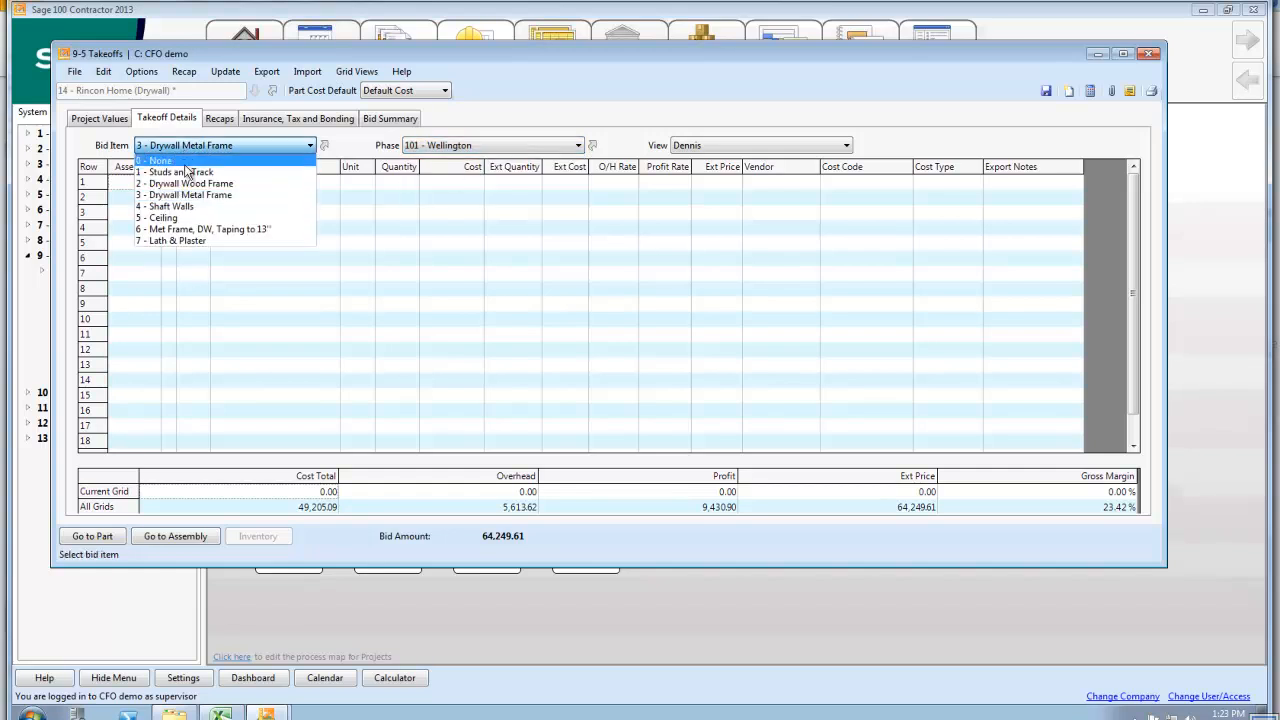
left_click(185, 183)
left_click(445, 148)
left_click(441, 184)
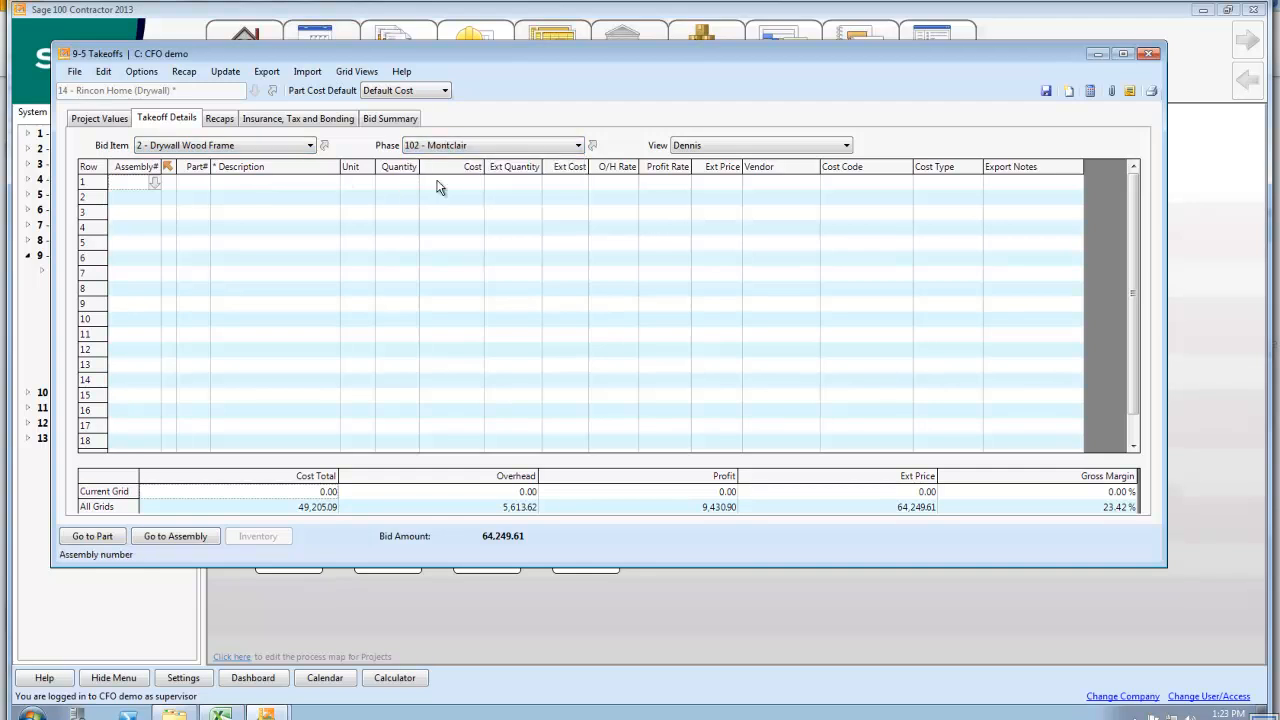
Display the takeoff details for bid item 5 - Ceiling with phase 0 - None and enlarge the takeoff window
left_click(150, 147)
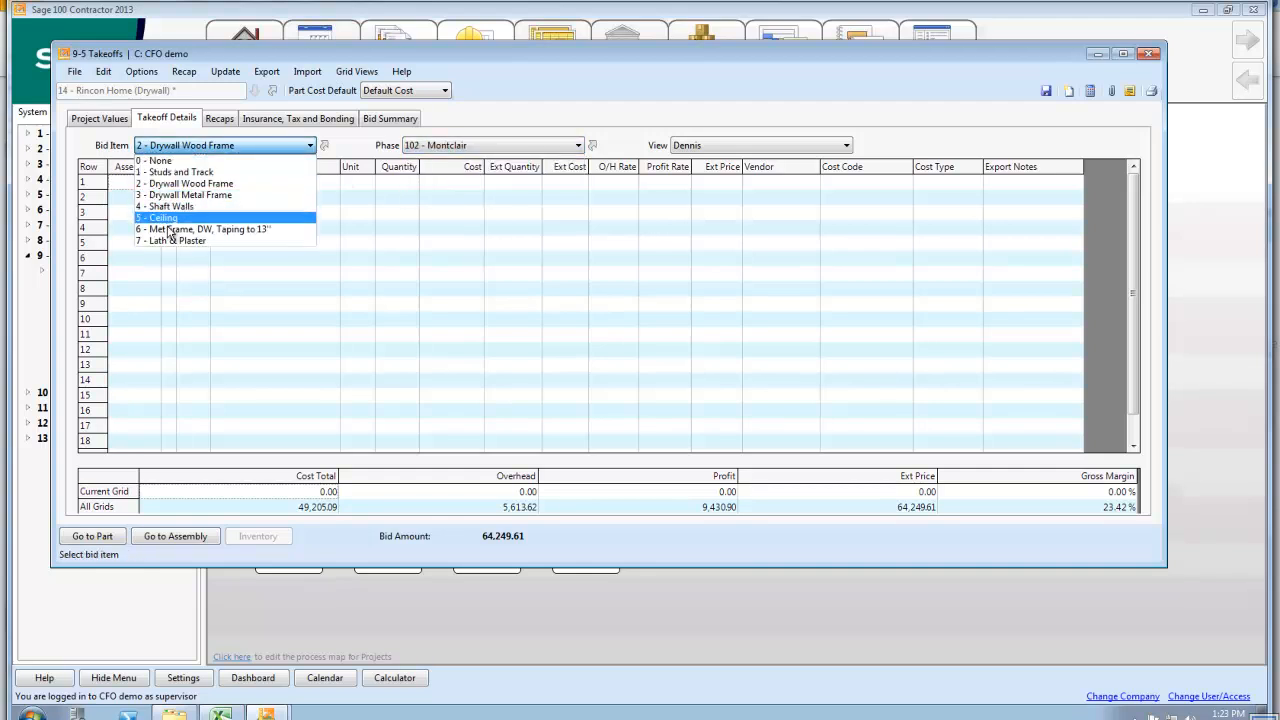
left_click(170, 218)
left_click(455, 148)
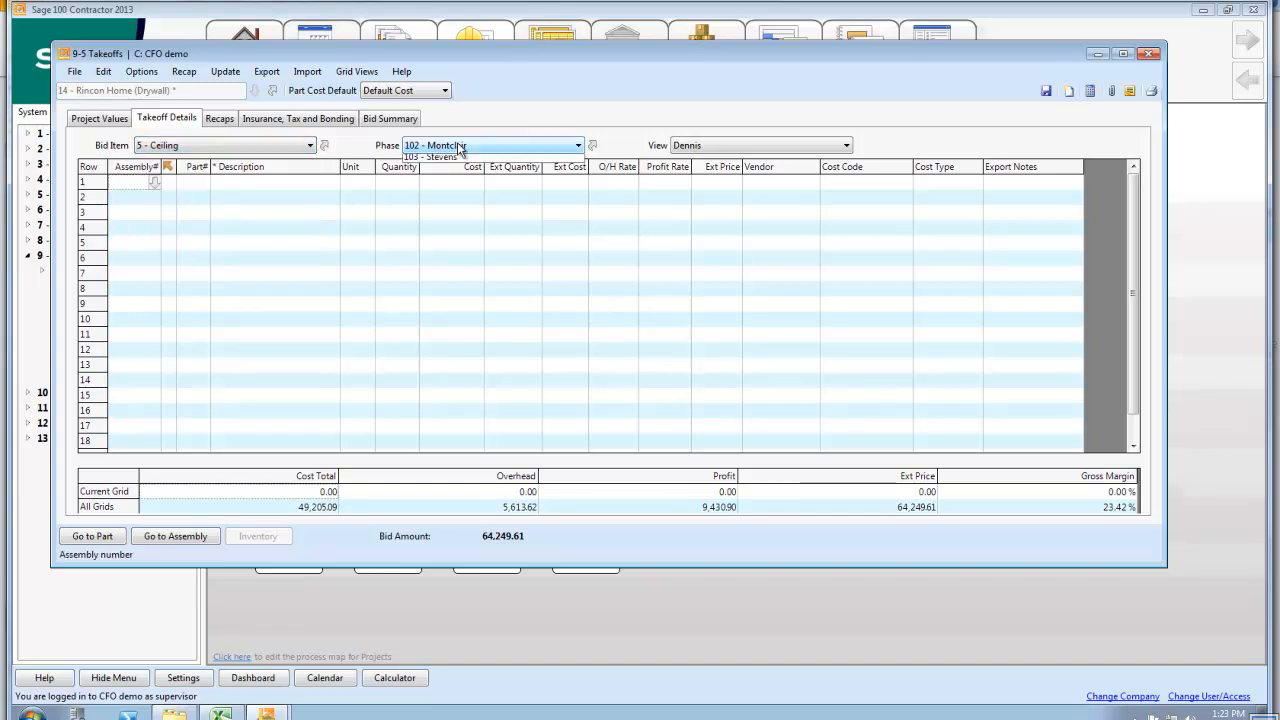
left_click(449, 161)
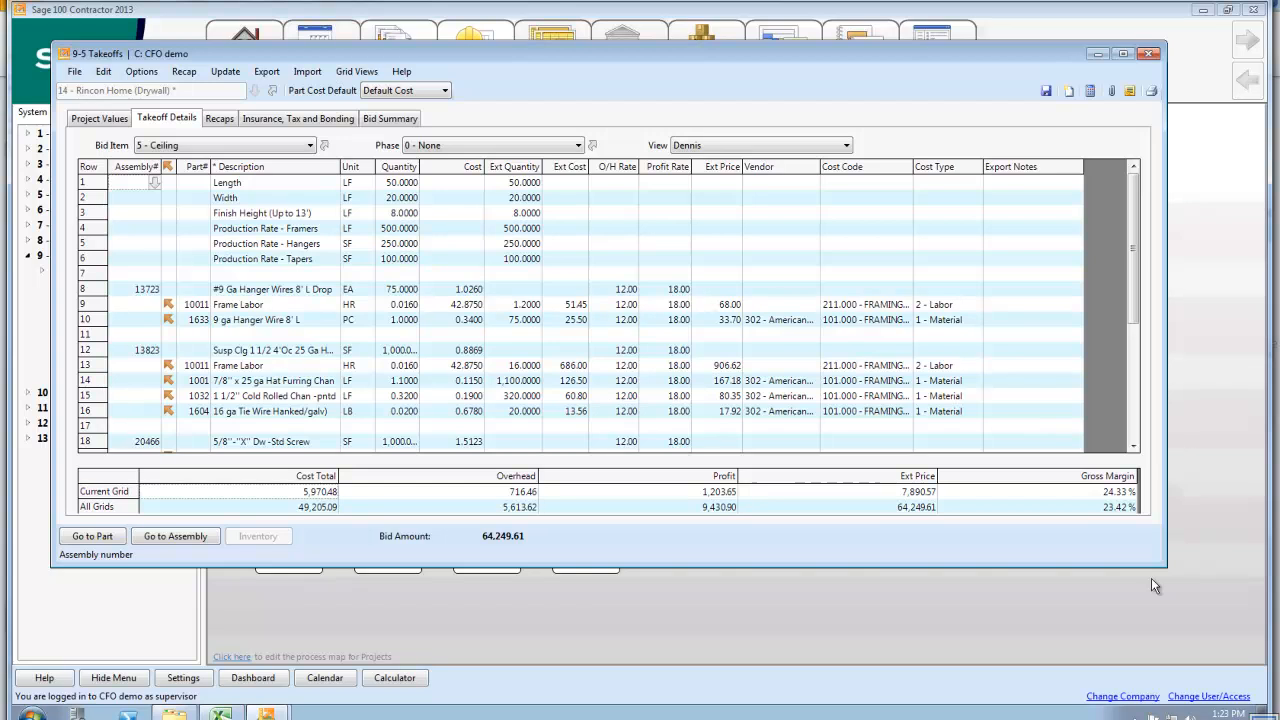
left_click_drag(1164, 567, 1216, 632)
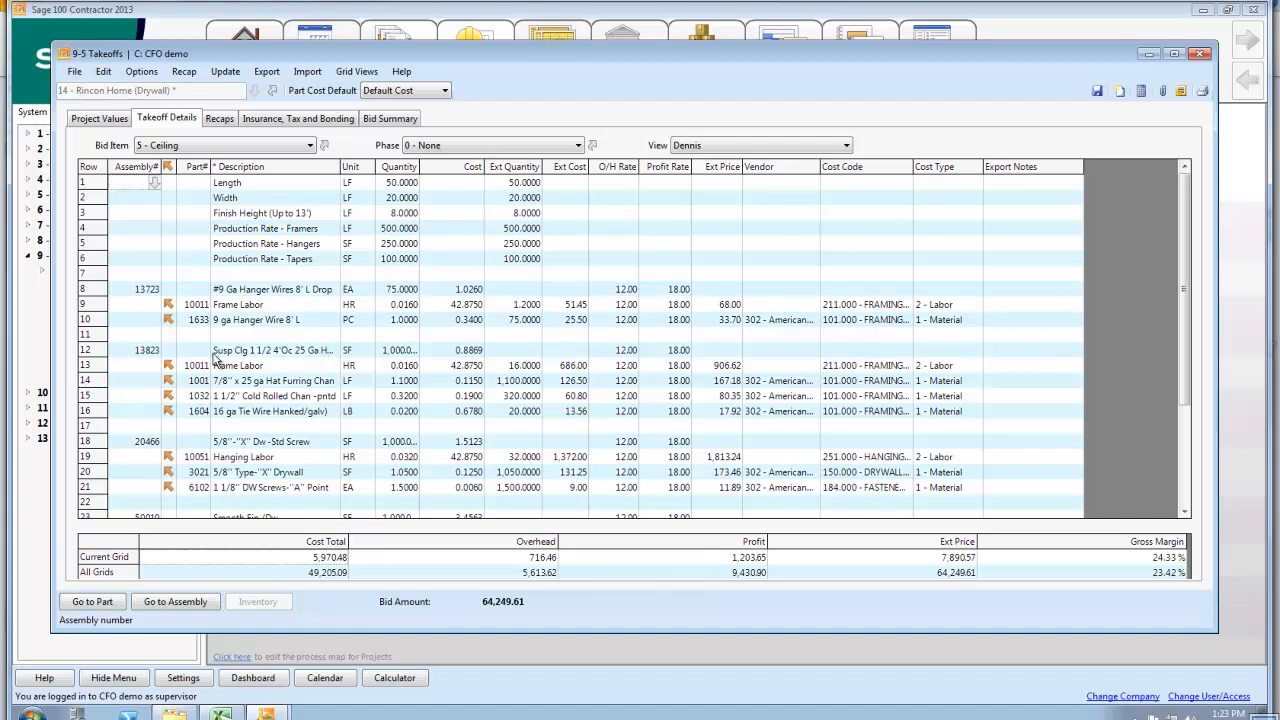
Examine suspended ceiling assembly 13823 and its part rows, widening the Quantity column to compare unit and extended quantities
left_click(84, 352)
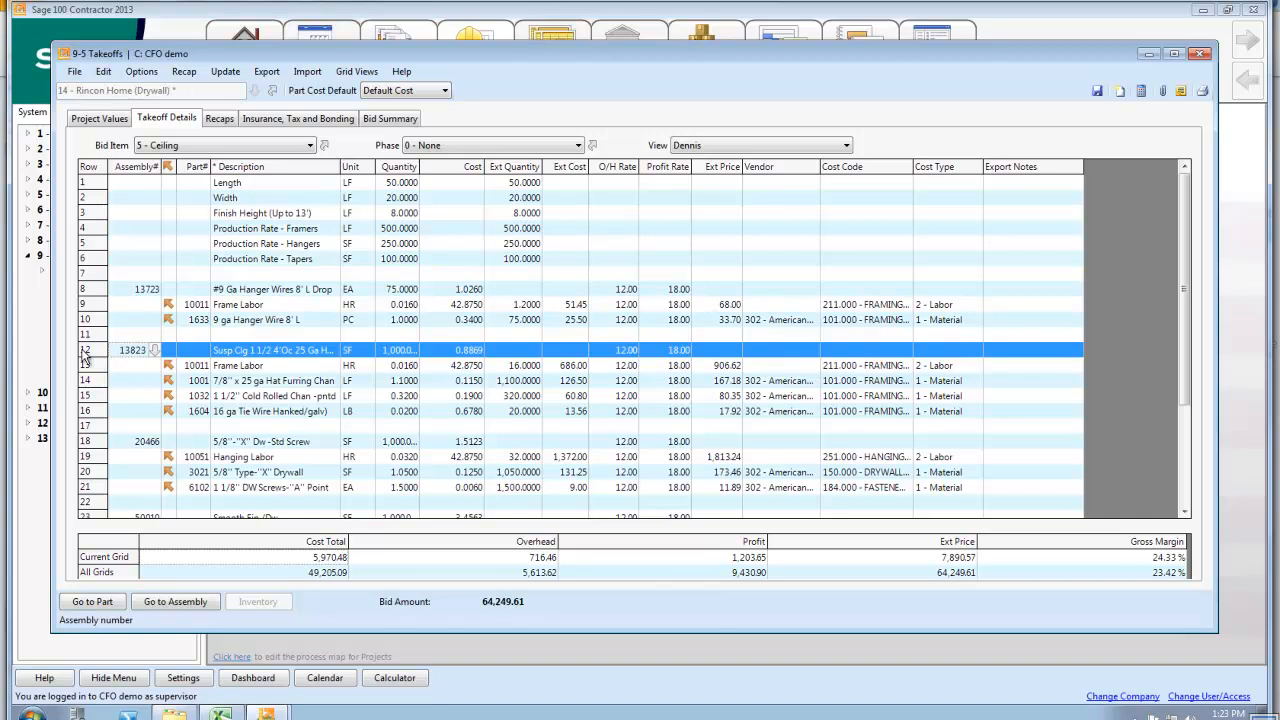
left_click_drag(85, 355, 93, 417)
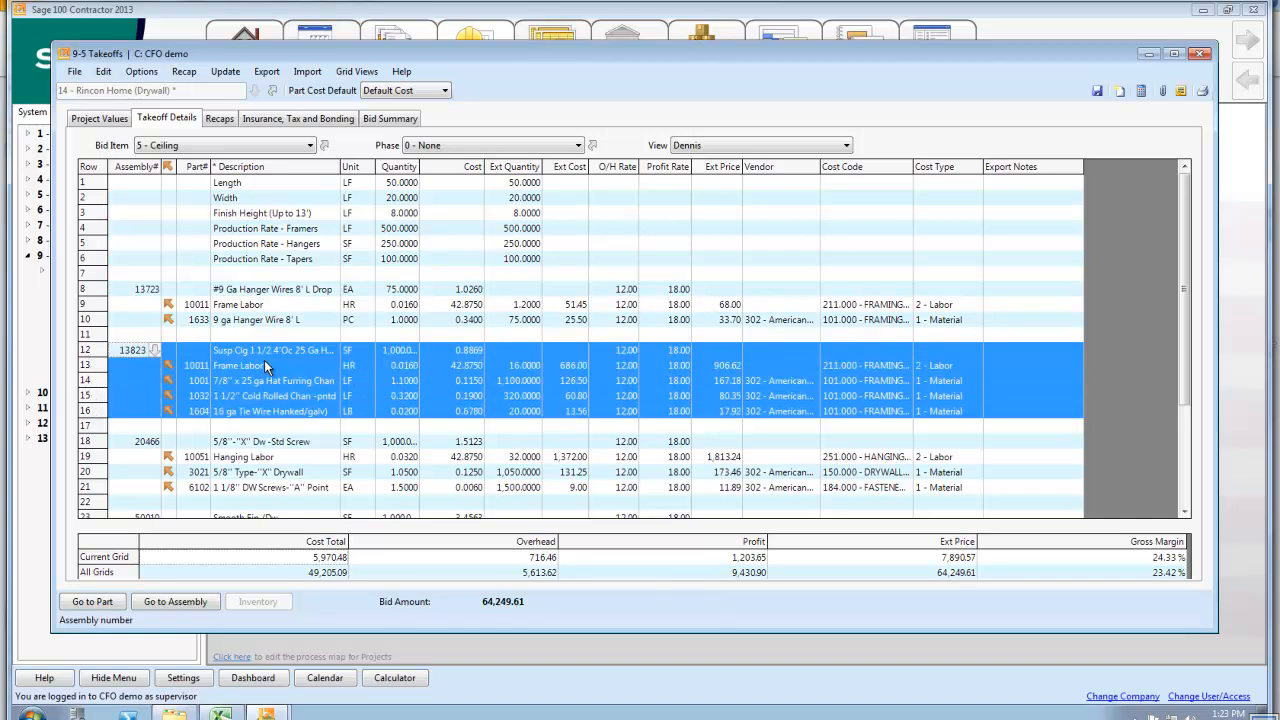
left_click_drag(419, 166, 455, 166)
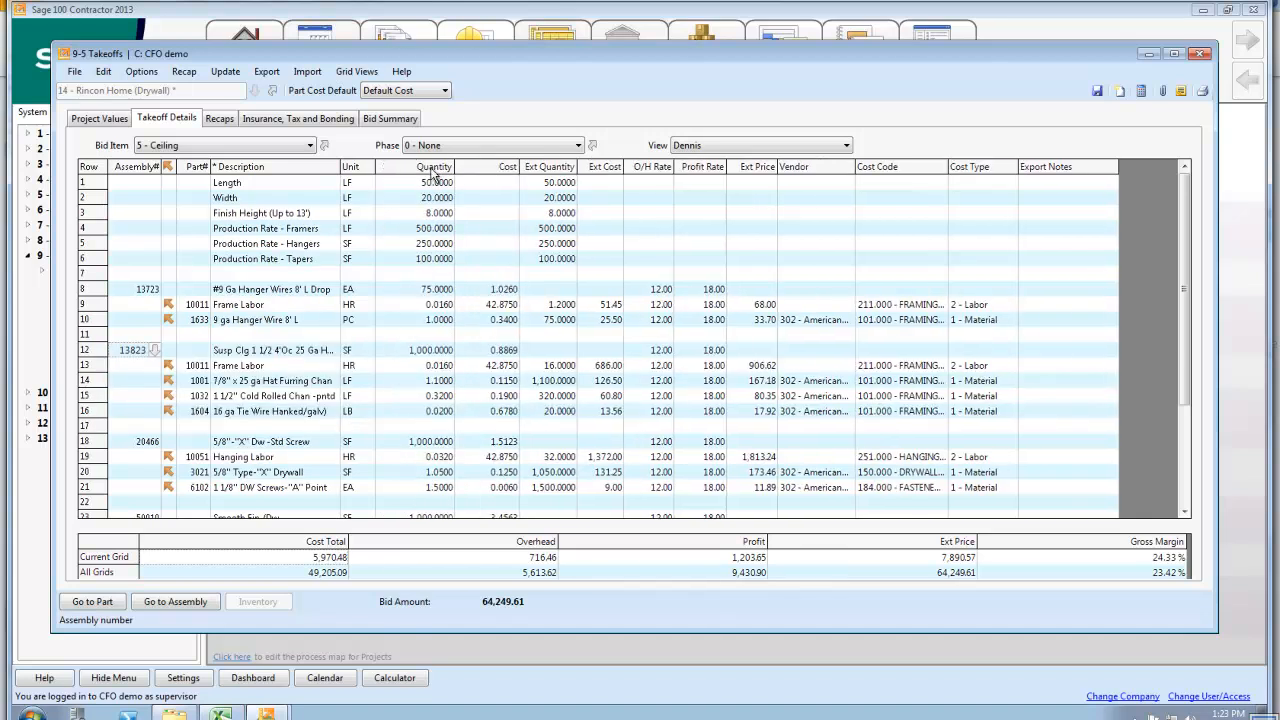
left_click(395, 353)
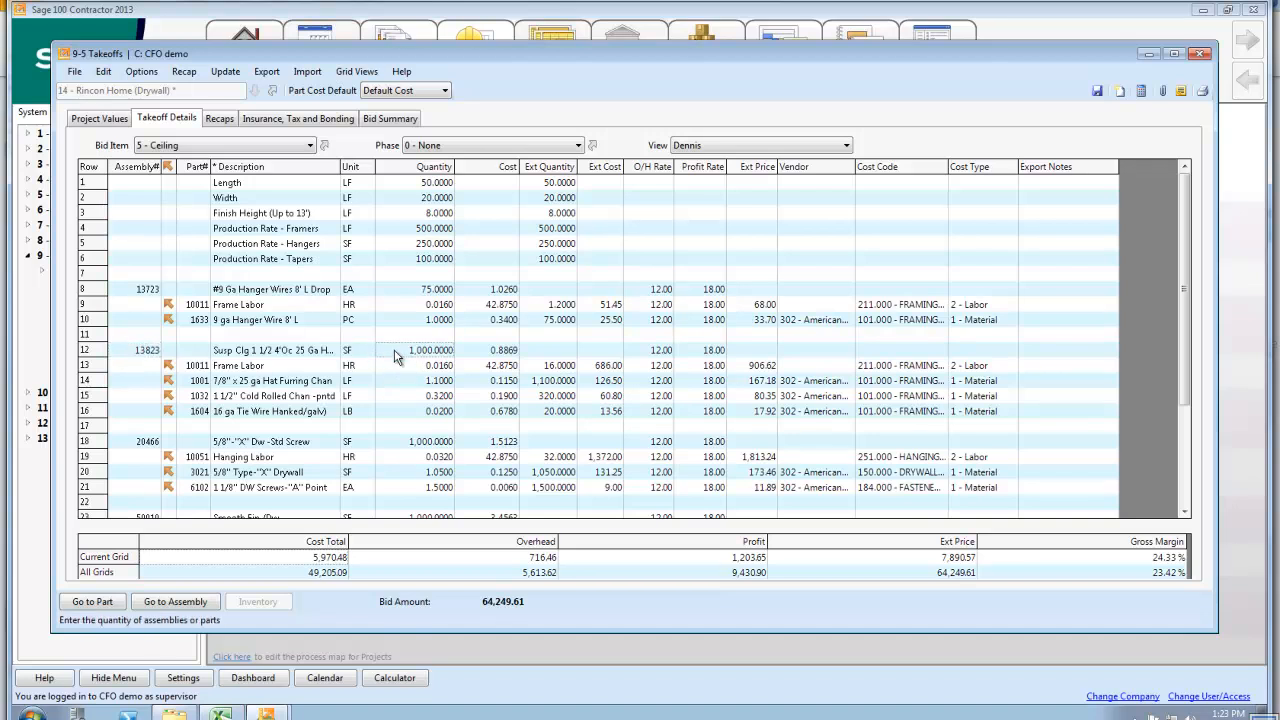
left_click(414, 367)
left_click_drag(443, 379, 443, 417)
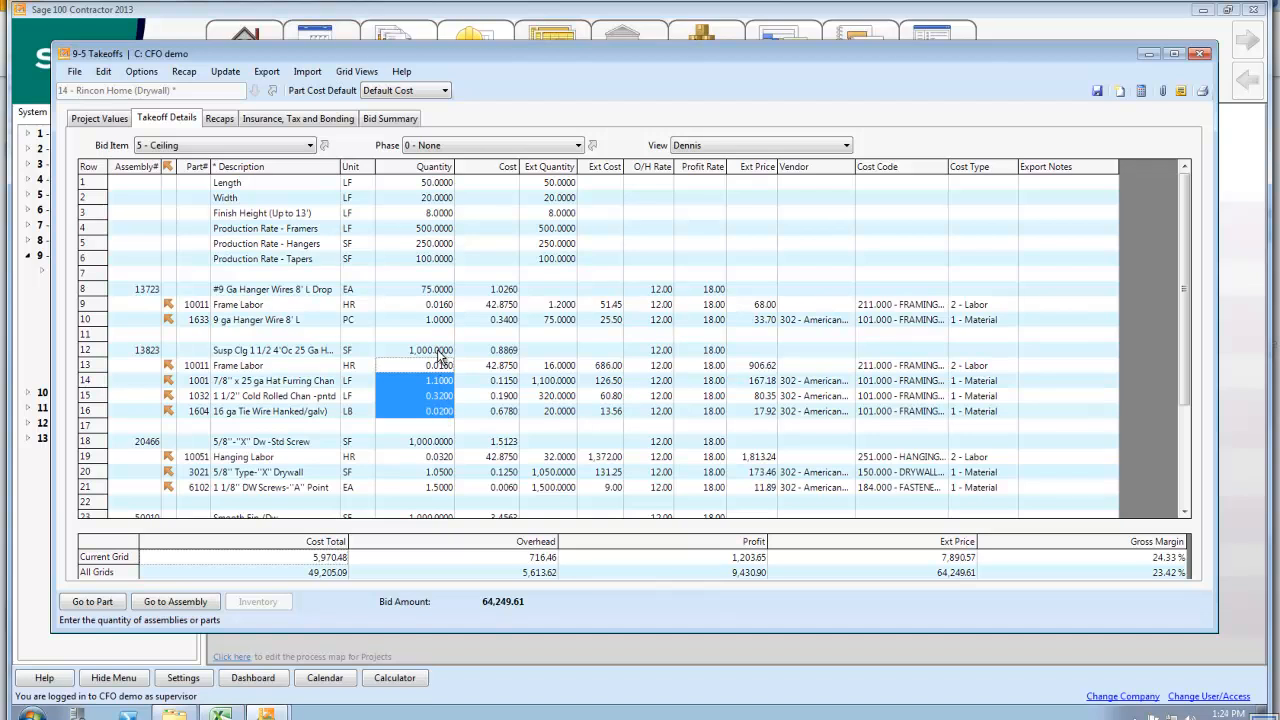
left_click(575, 378)
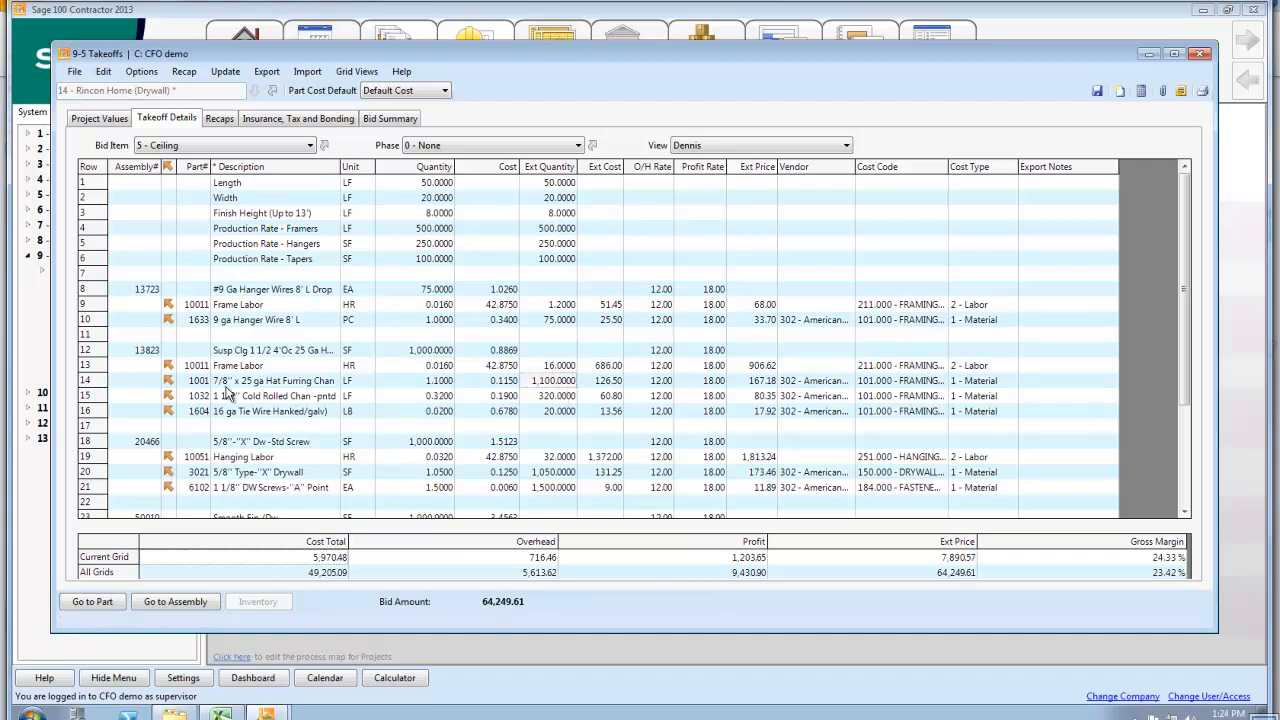
key("Down")
Review the takeoff's export options, including purchase orders and prices to the parts database, and close the takeoff
left_click(263, 70)
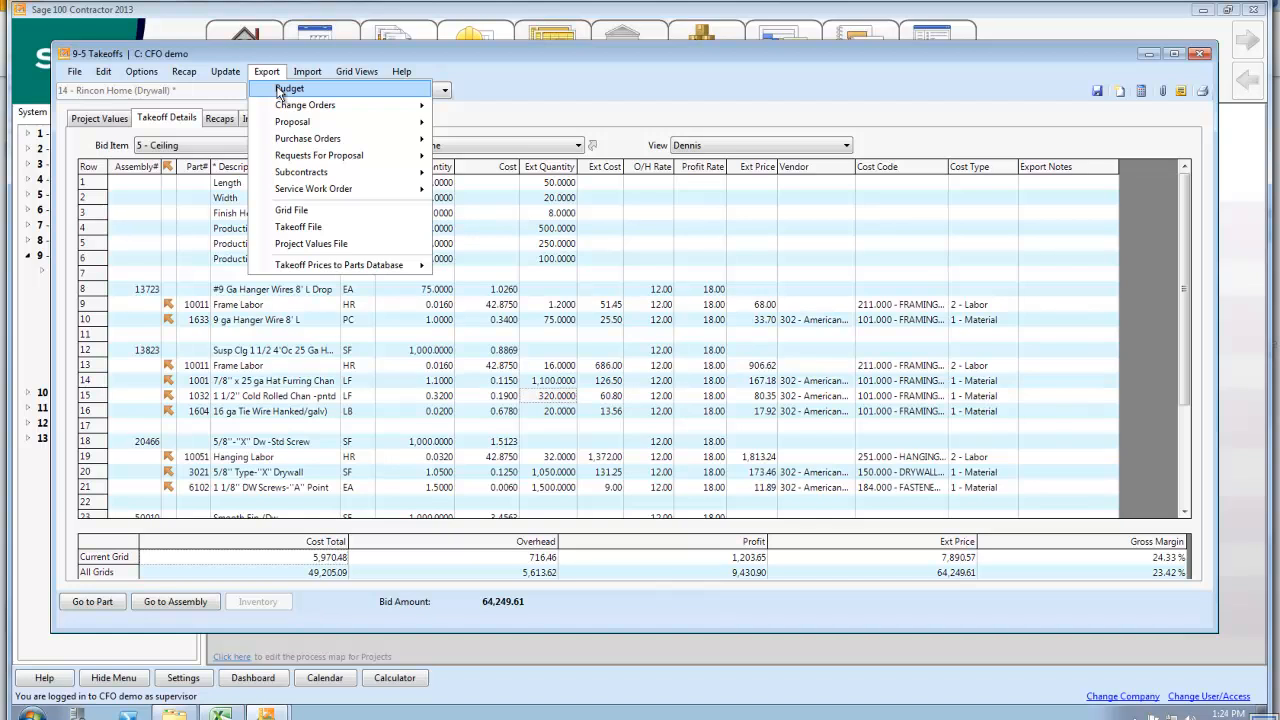
mouse_move(286, 125)
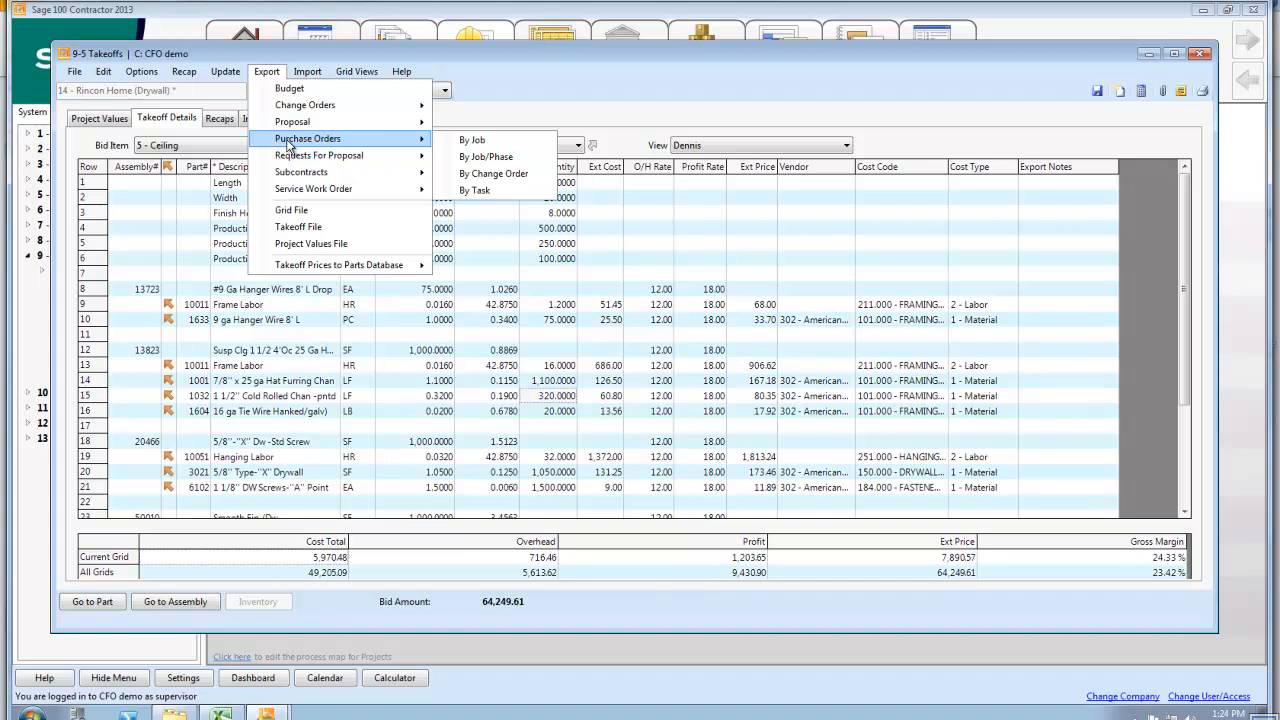
mouse_move(297, 172)
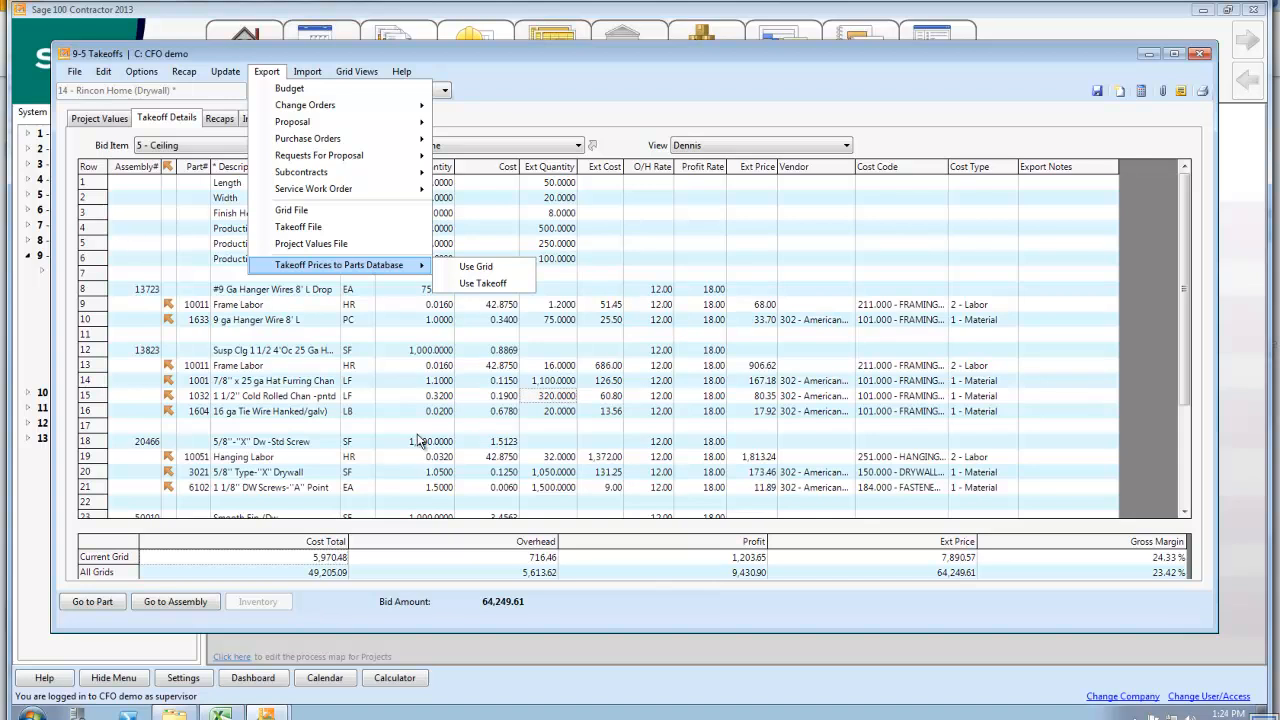
left_click(1203, 56)
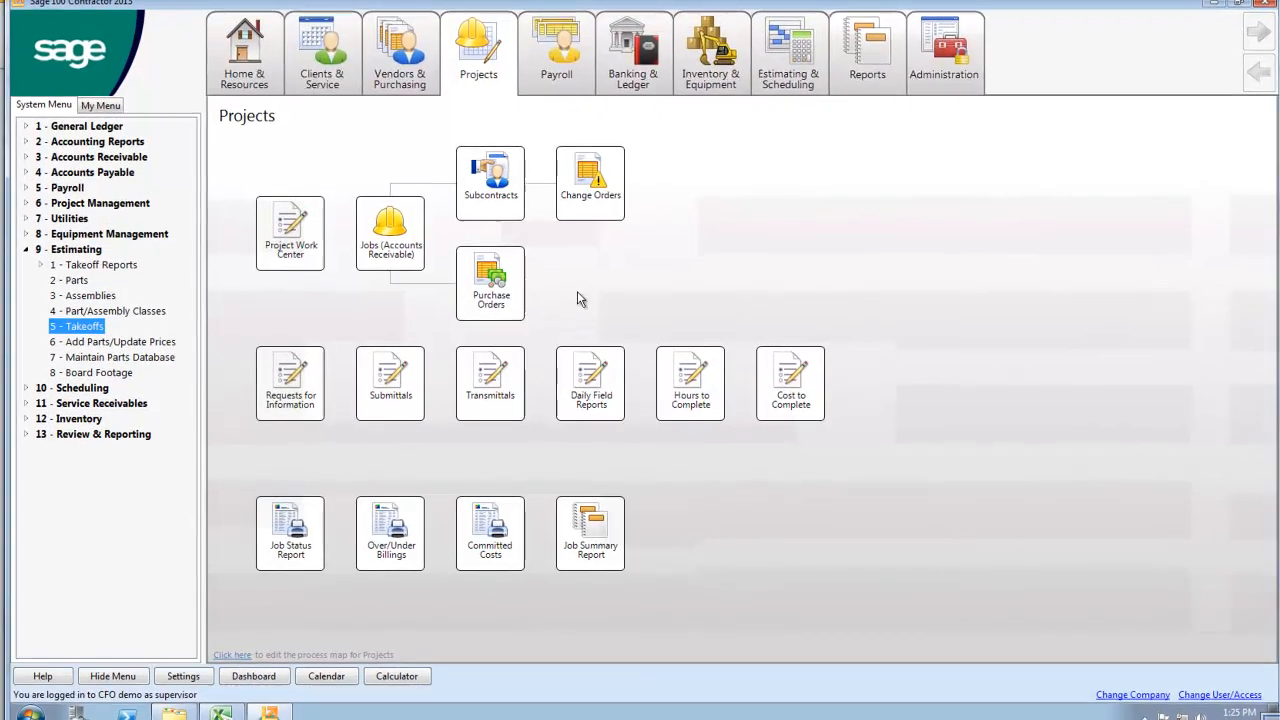
Collapse the Estimating group and hide the system menu so only the Projects process map remains
left_click(31, 240)
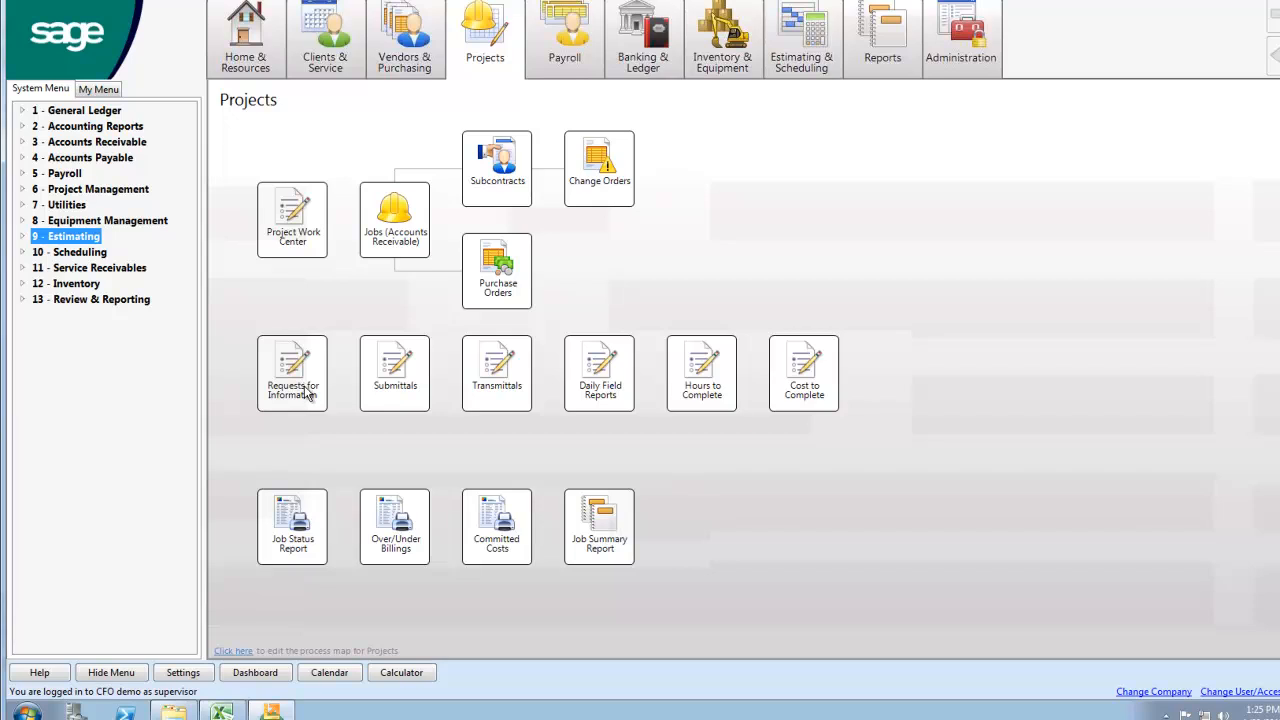
left_click(303, 434)
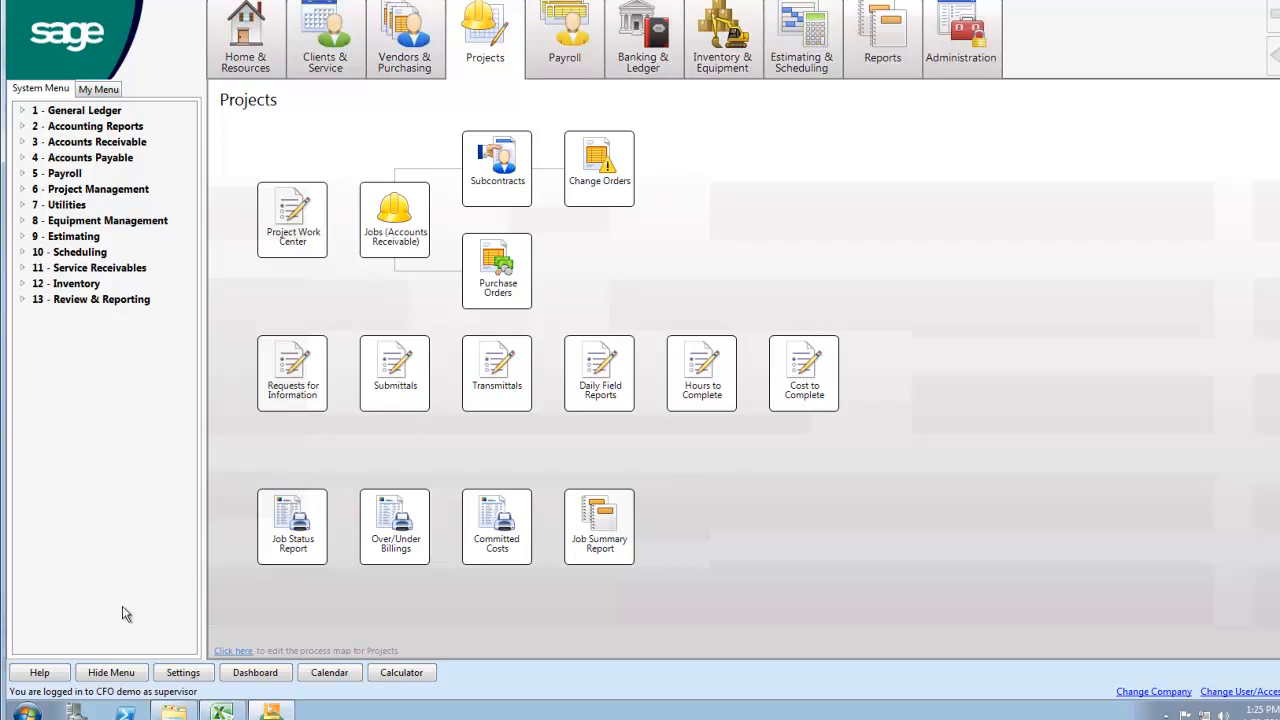
left_click(115, 670)
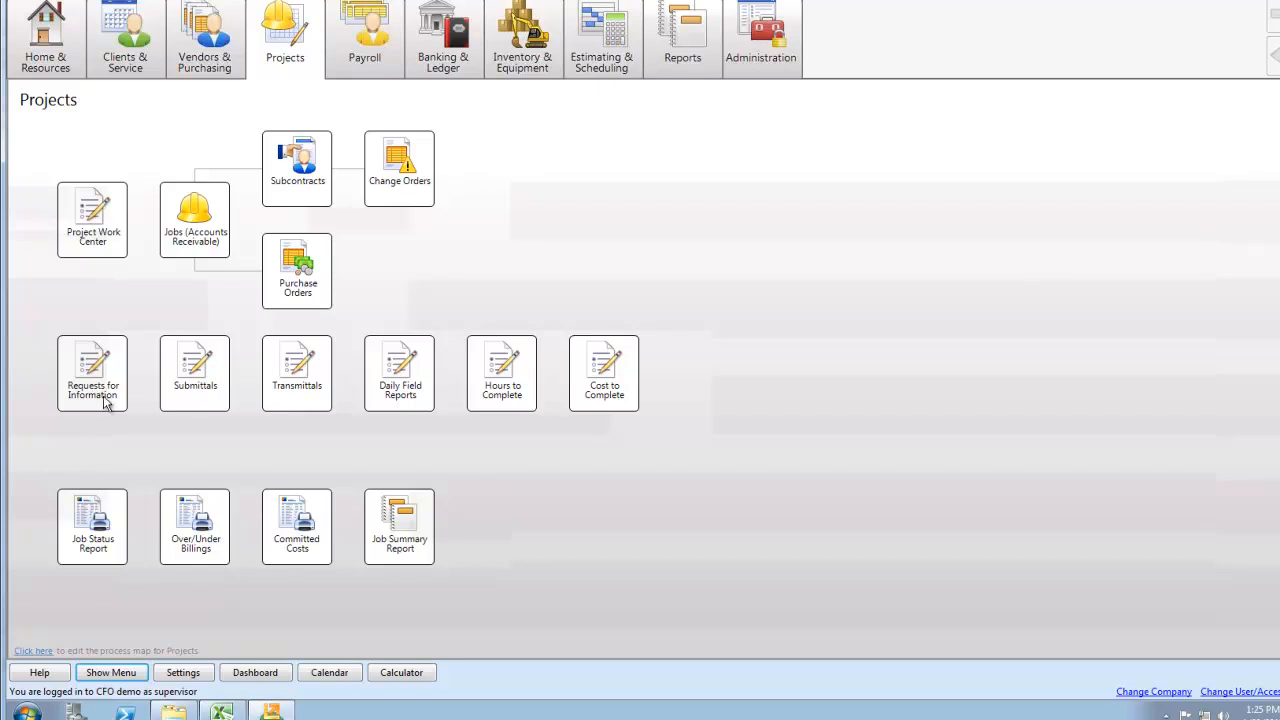
Open Jobs (Accounts Receivable), display job record 2, and bring its window back to the front at a larger size
left_click(208, 229)
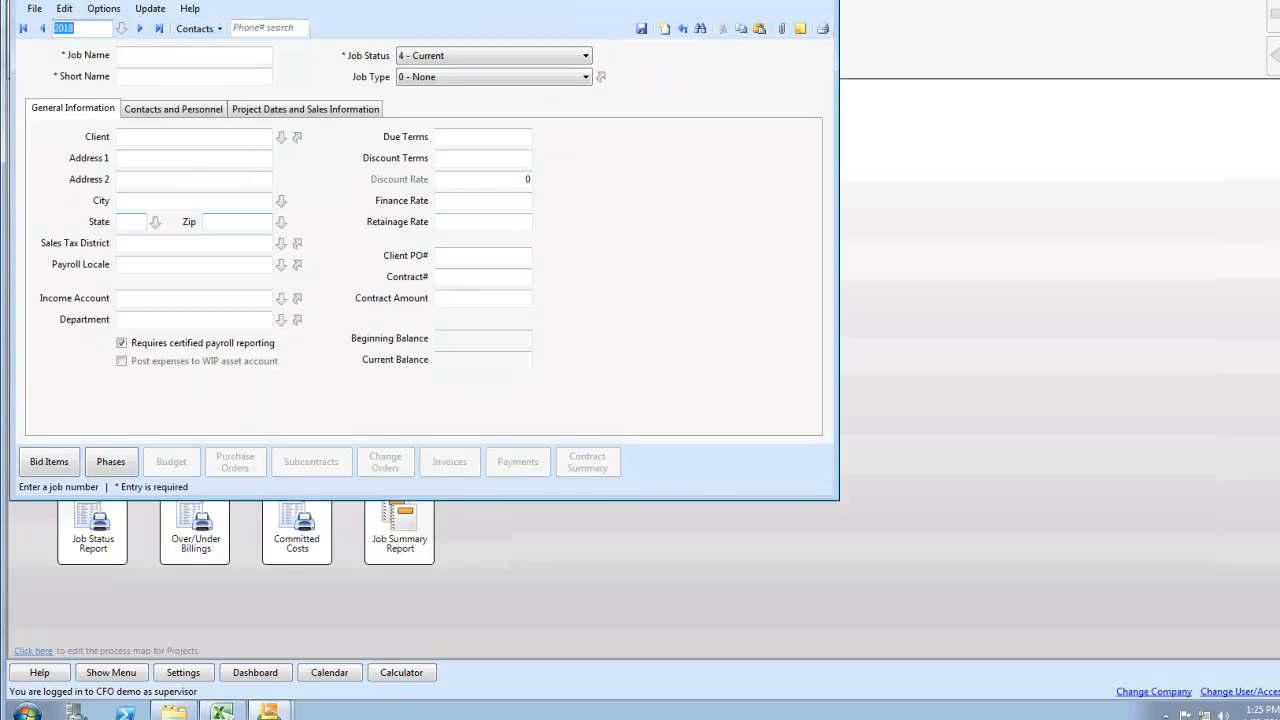
left_click(23, 28)
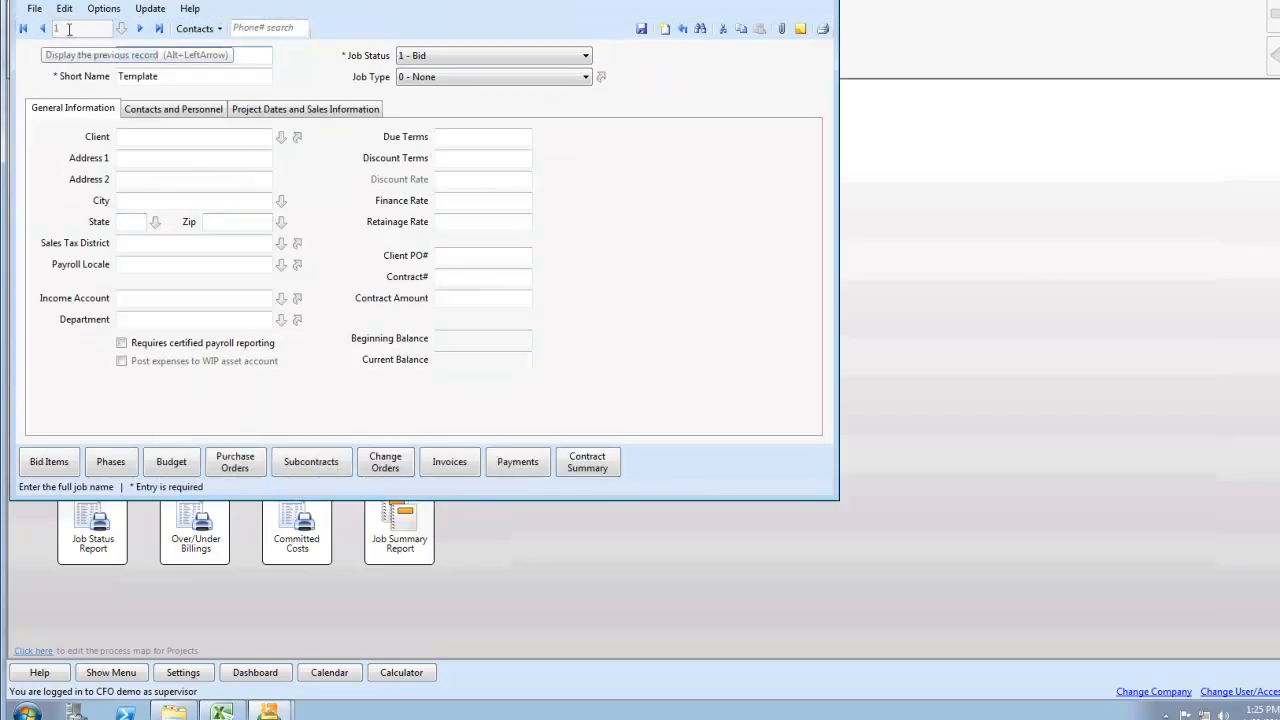
left_click(140, 28)
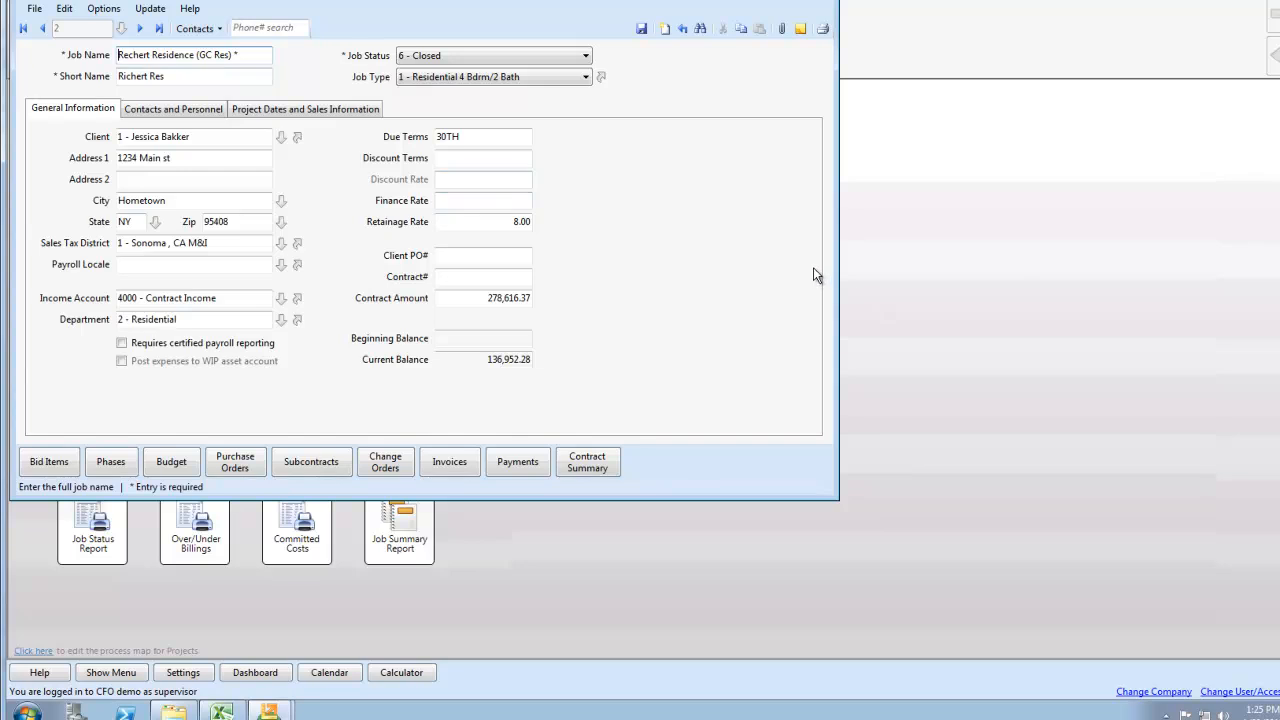
left_click(843, 270)
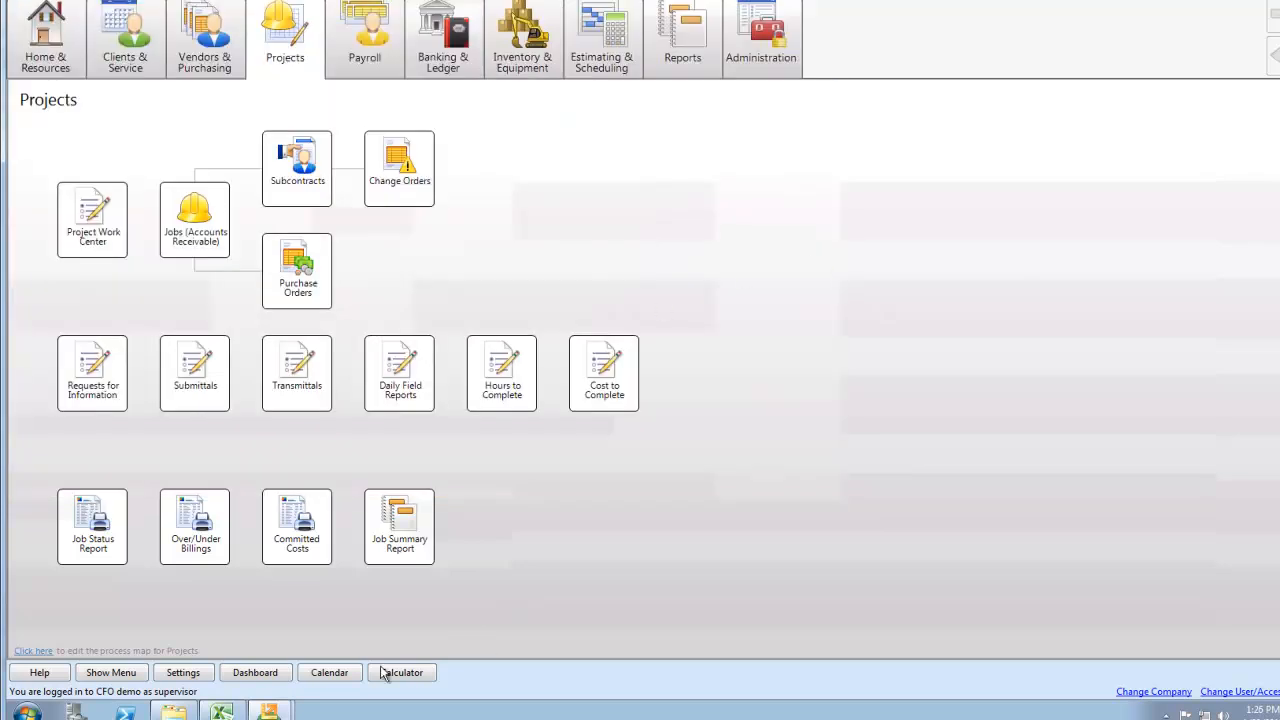
mouse_move(283, 713)
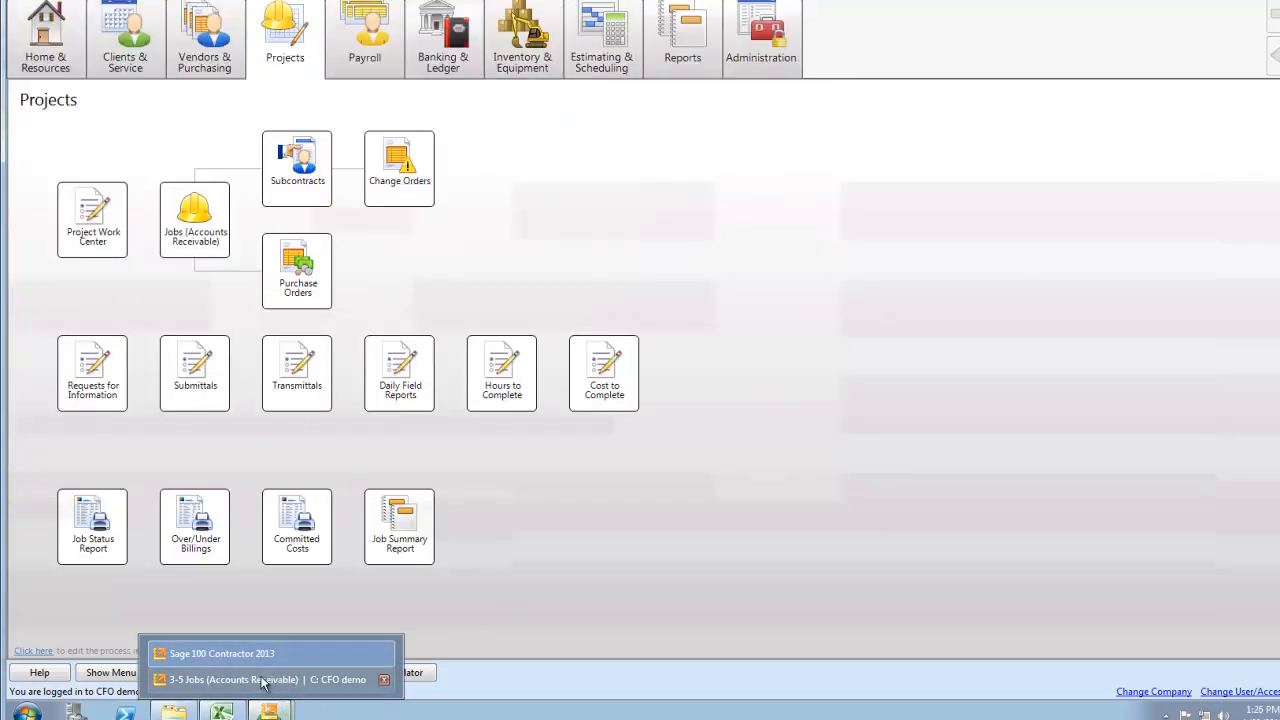
left_click(268, 680)
left_click_drag(836, 497, 1105, 608)
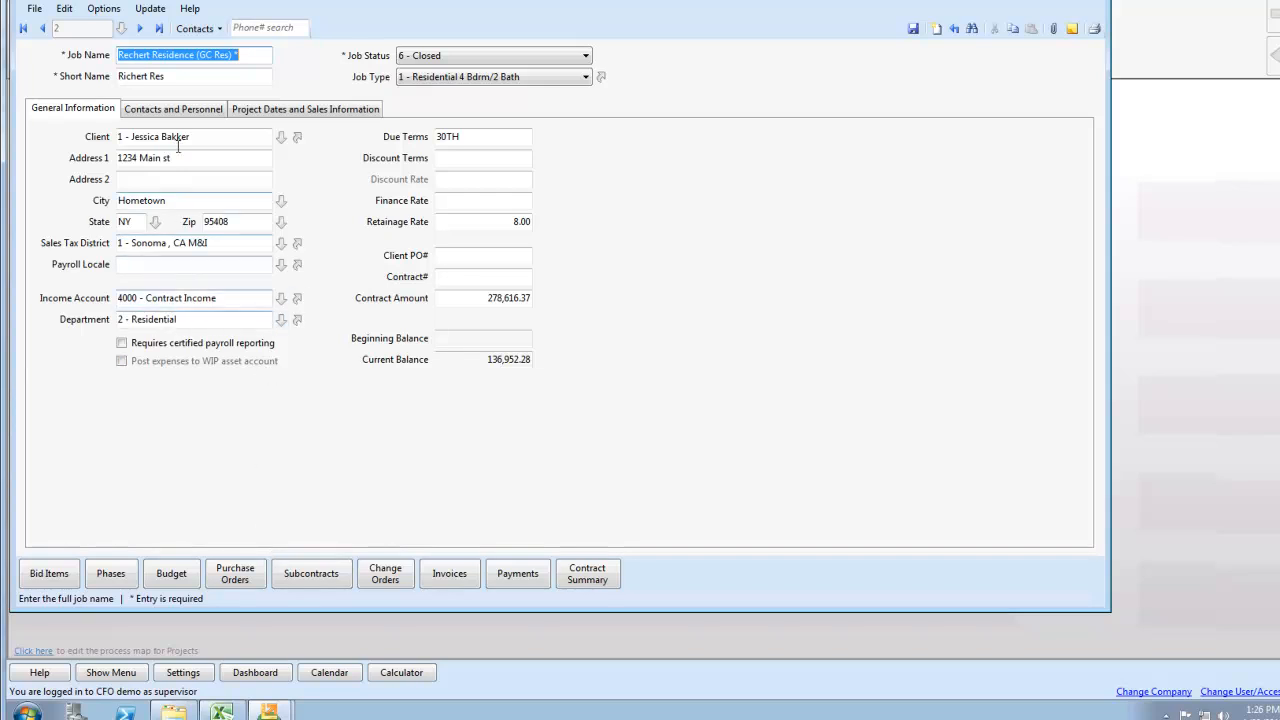
Check the available job status choices for job 2 without changing the status
left_click(434, 57)
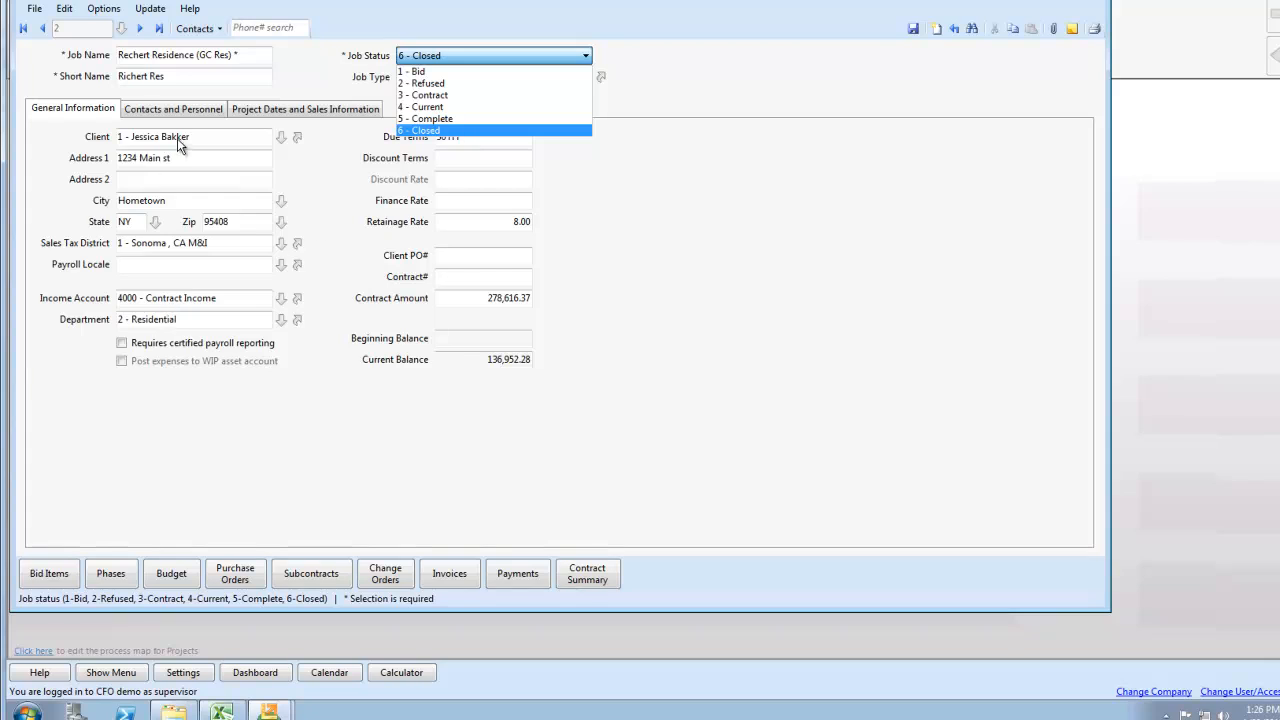
left_click(124, 420)
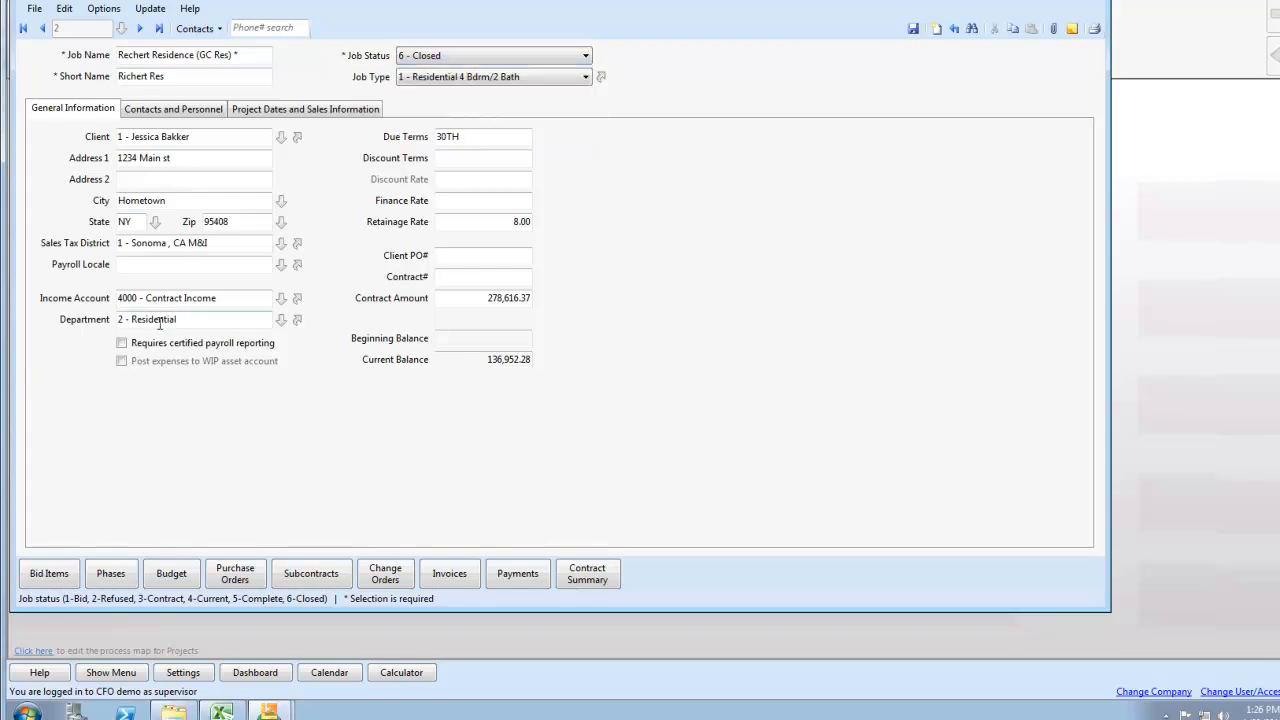
Check the income account and sales tax district in the job's general information
left_click(222, 298)
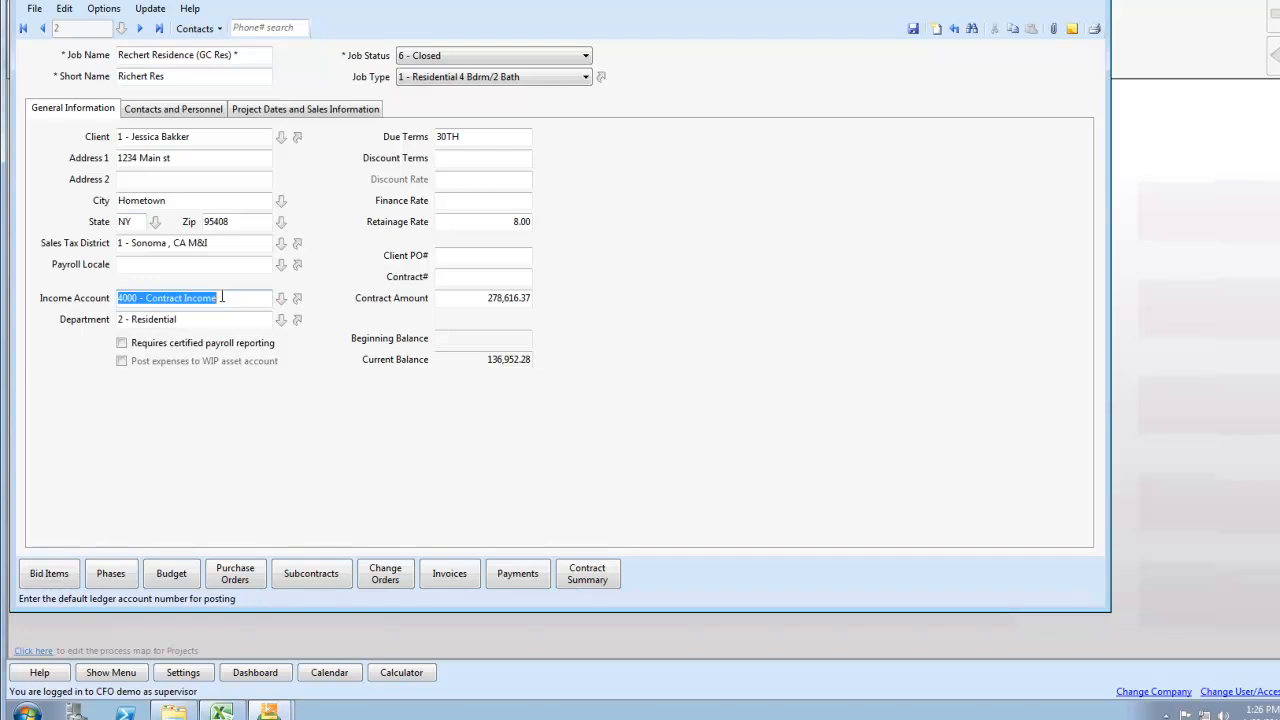
left_click(235, 249)
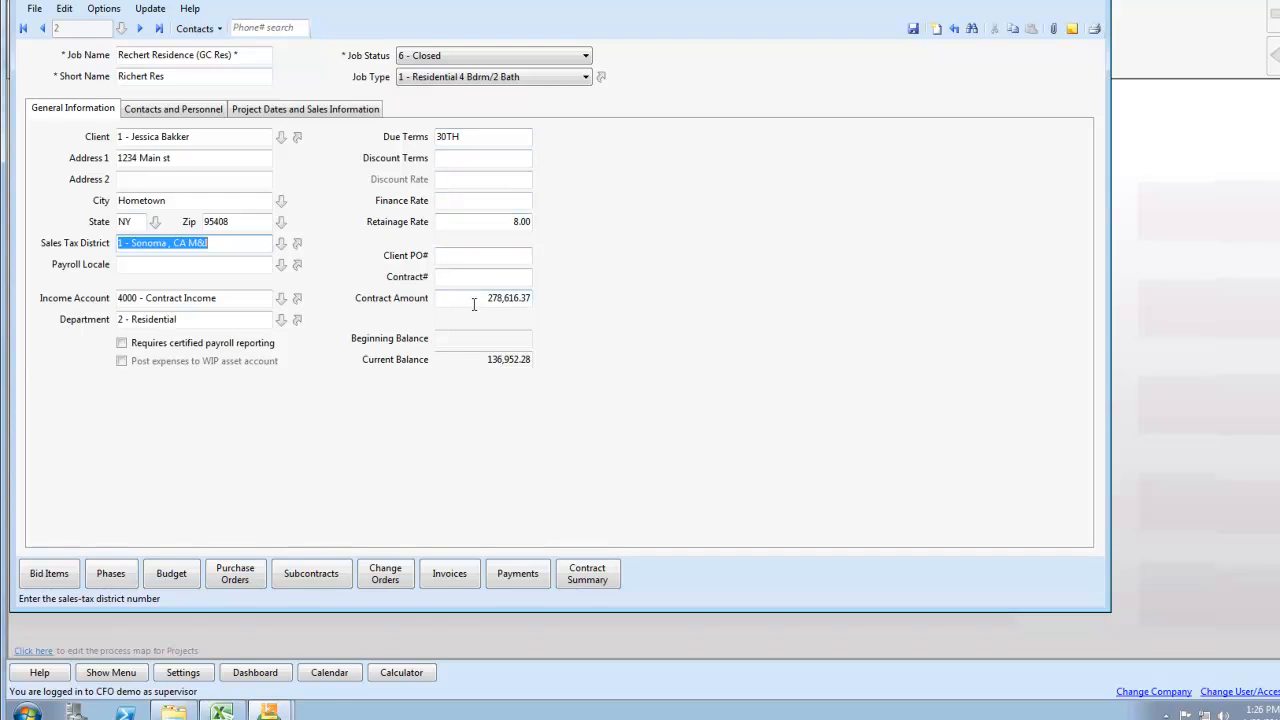
In the job's contacts and personnel details, check the estimator and salesperson fields and assign employee 8 as supervisor
left_click(185, 110)
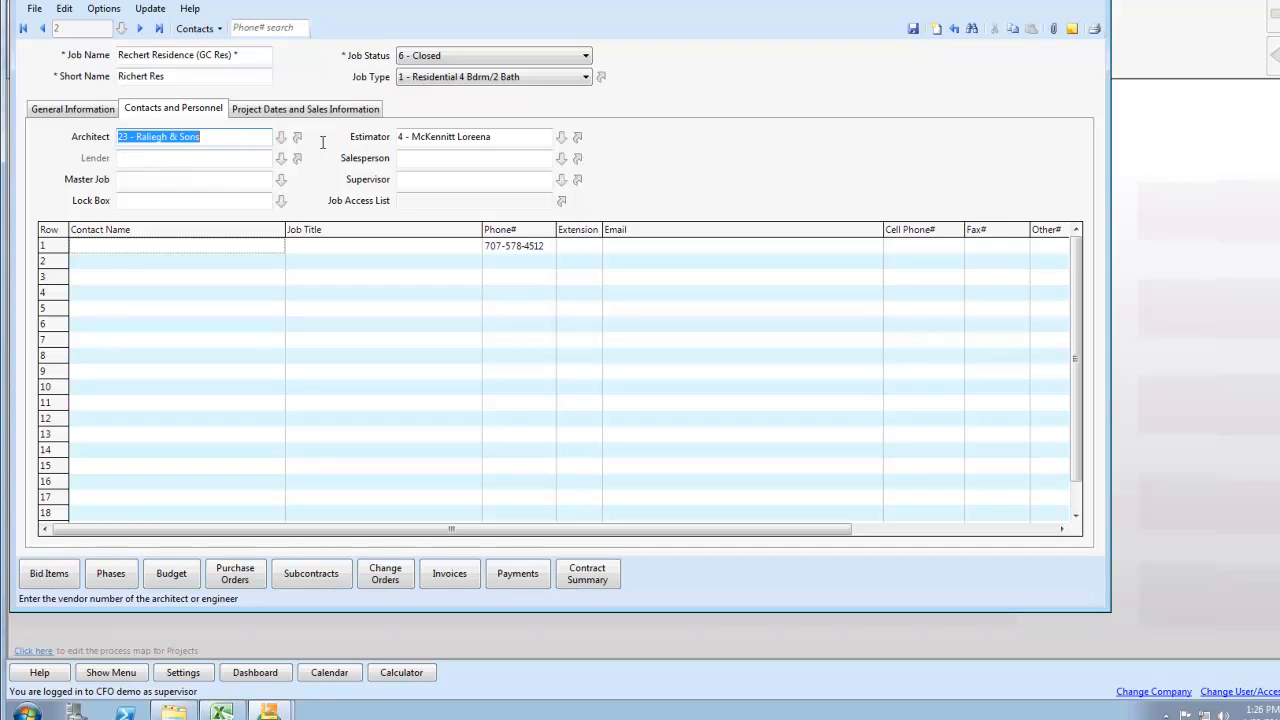
left_click(494, 137)
left_click(482, 158)
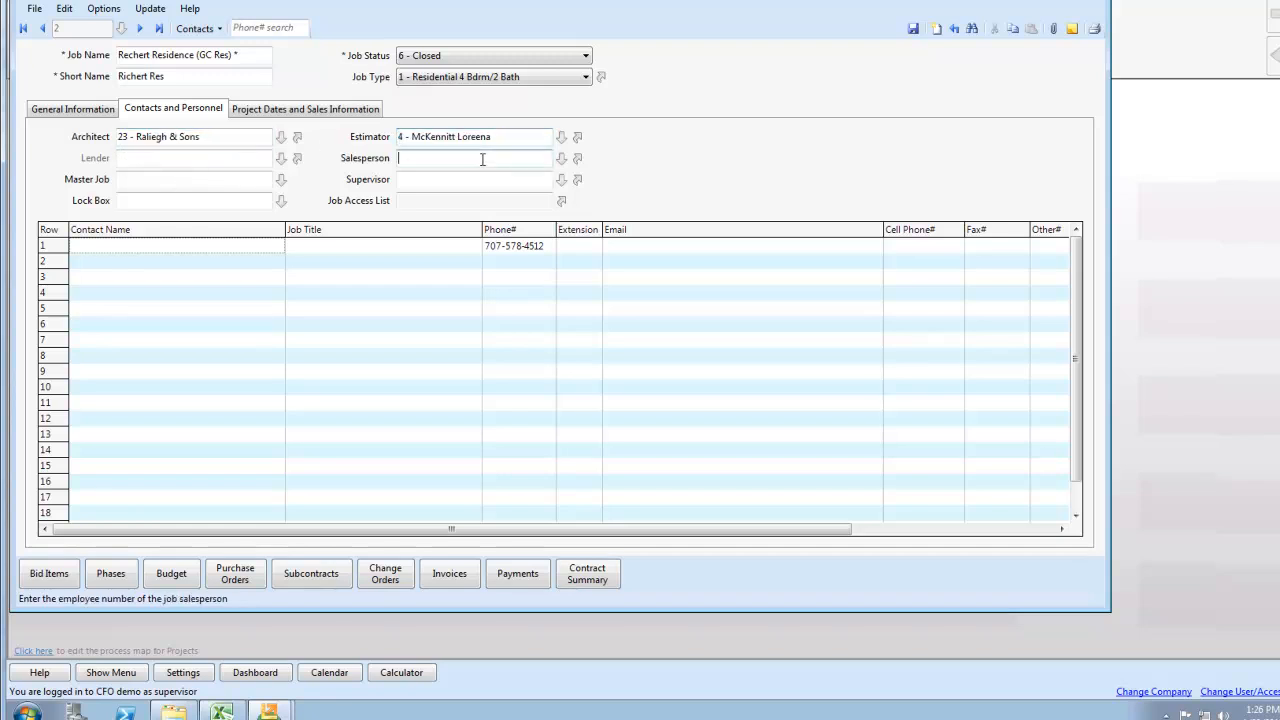
left_click(561, 178)
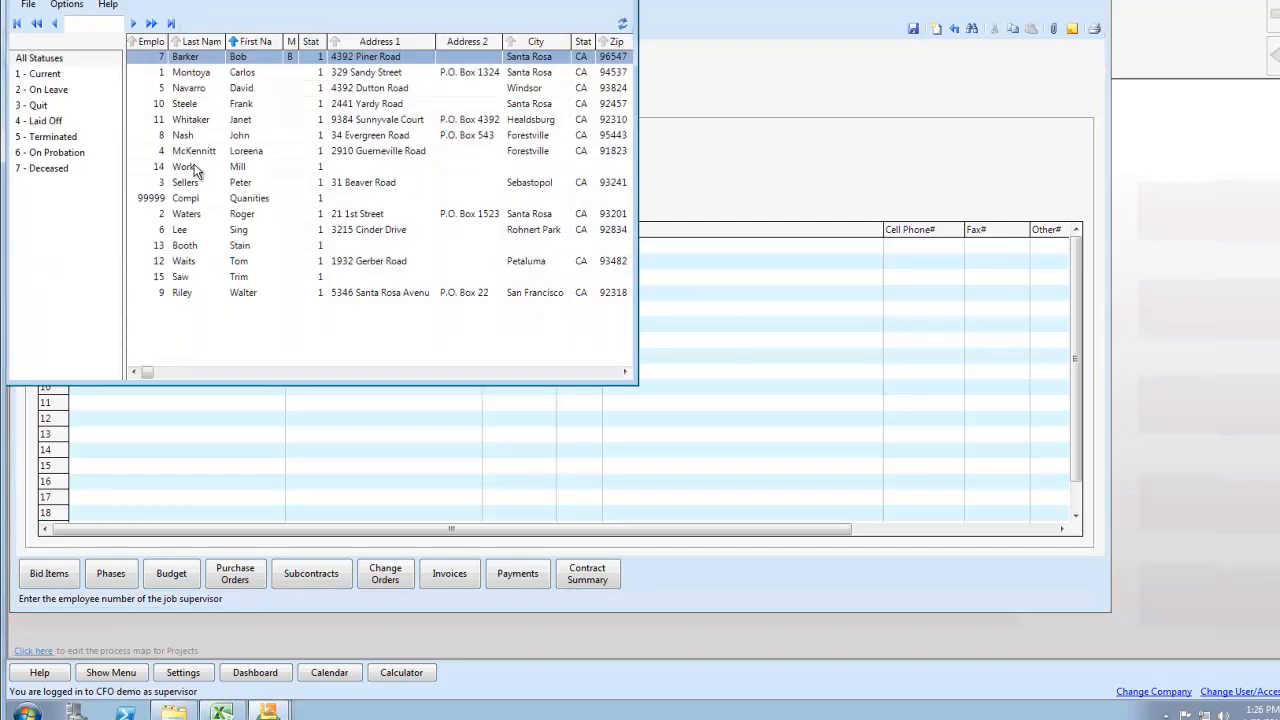
double_click(182, 135)
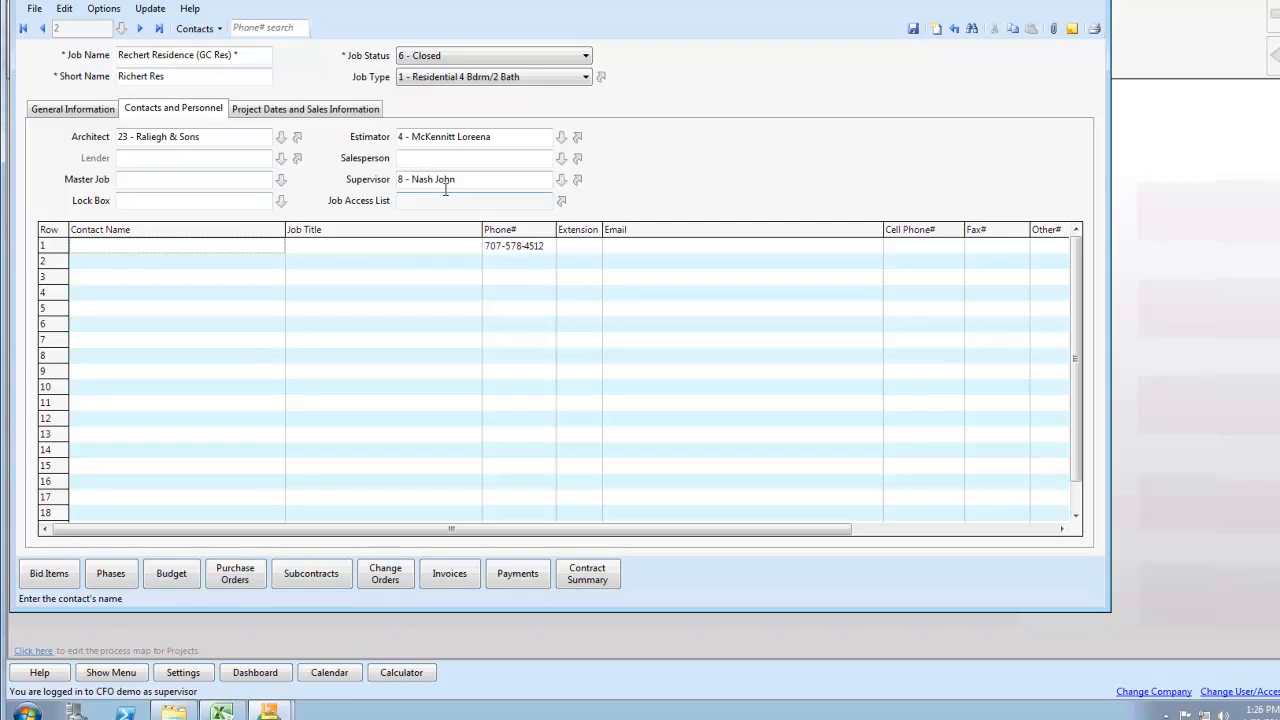
Check the job's Master Job and Lock Box fields, and review its bid item list
left_click(138, 179)
left_click(138, 197)
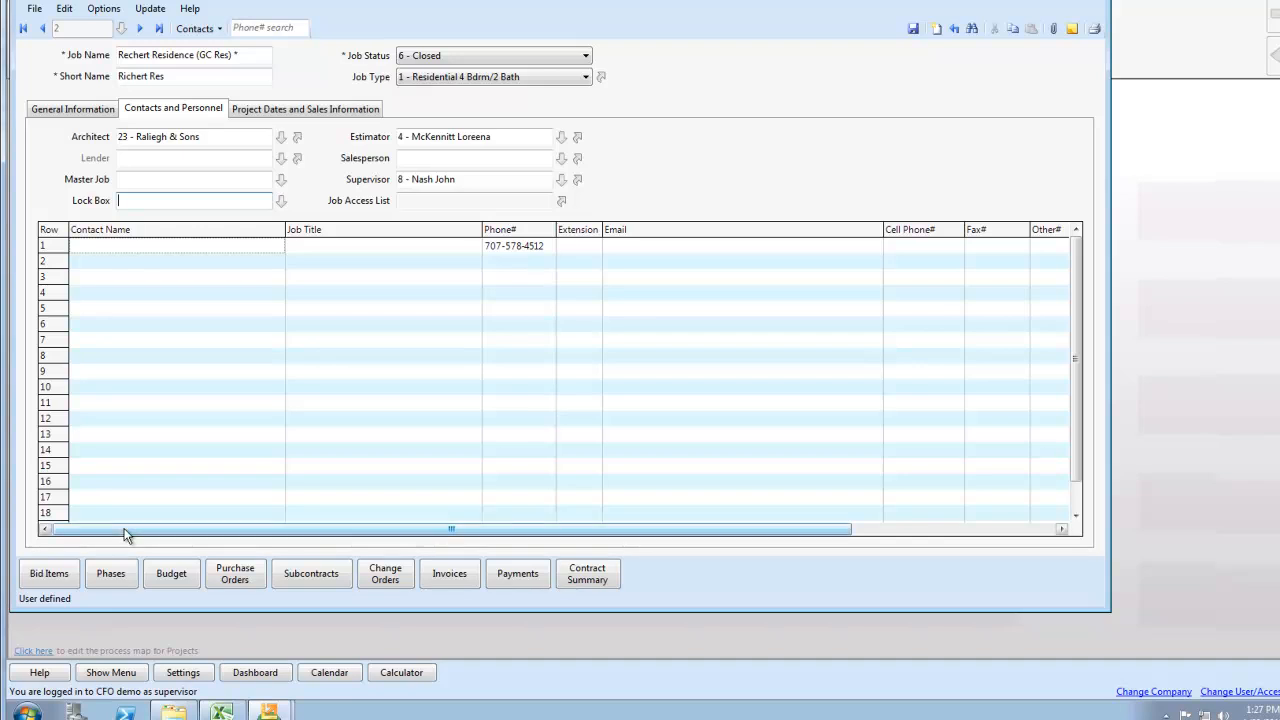
left_click(48, 574)
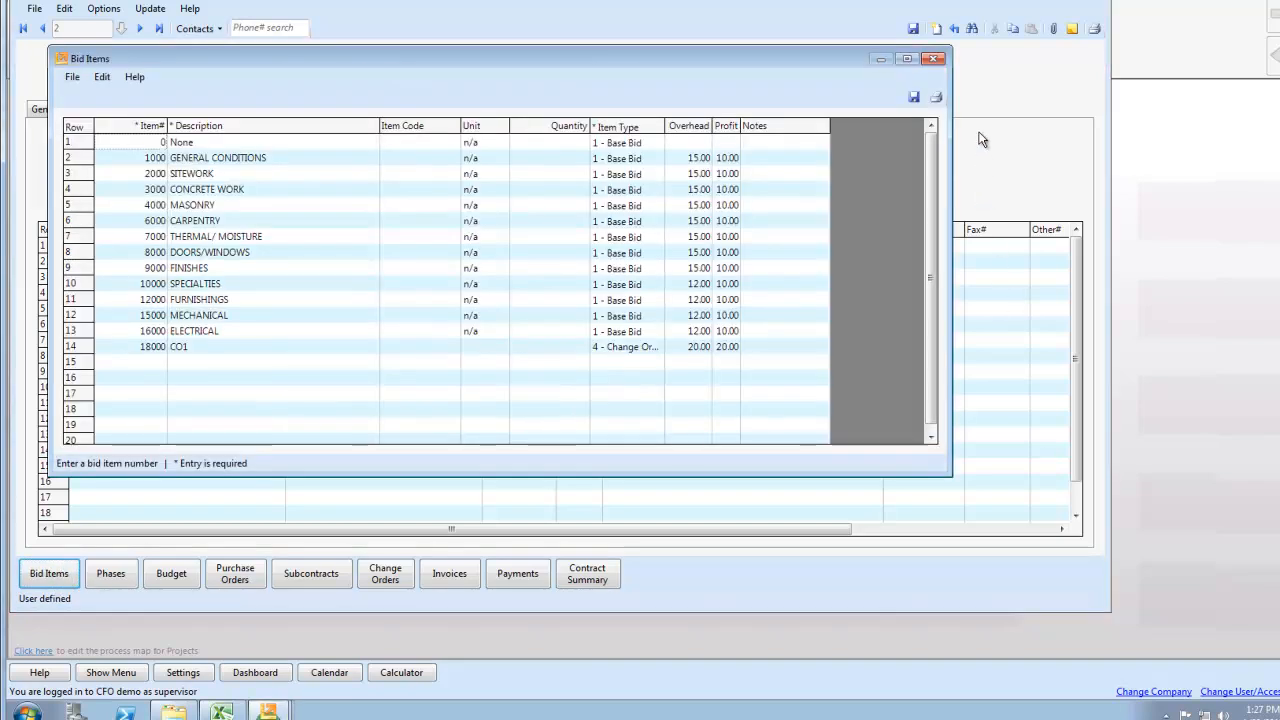
left_click(934, 58)
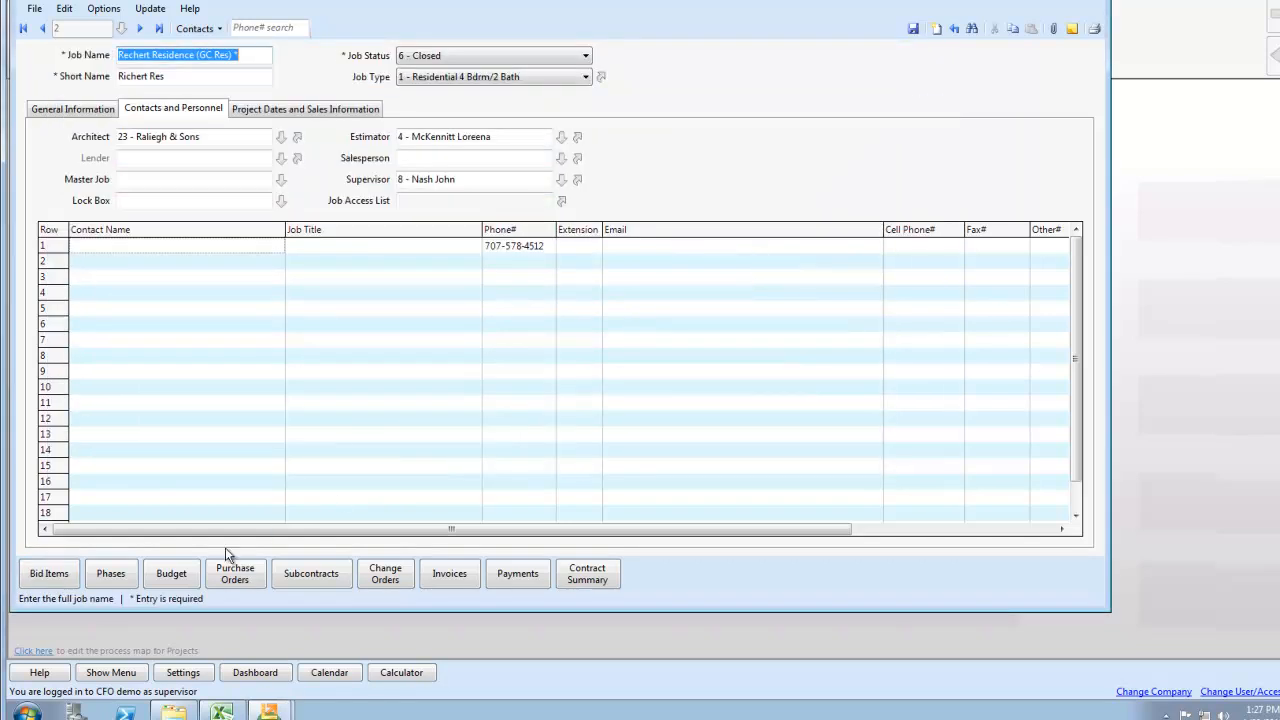
Review the job's budget by cost code across the Material, Labor, Equipment and Subcontract columns, and close it
left_click(171, 576)
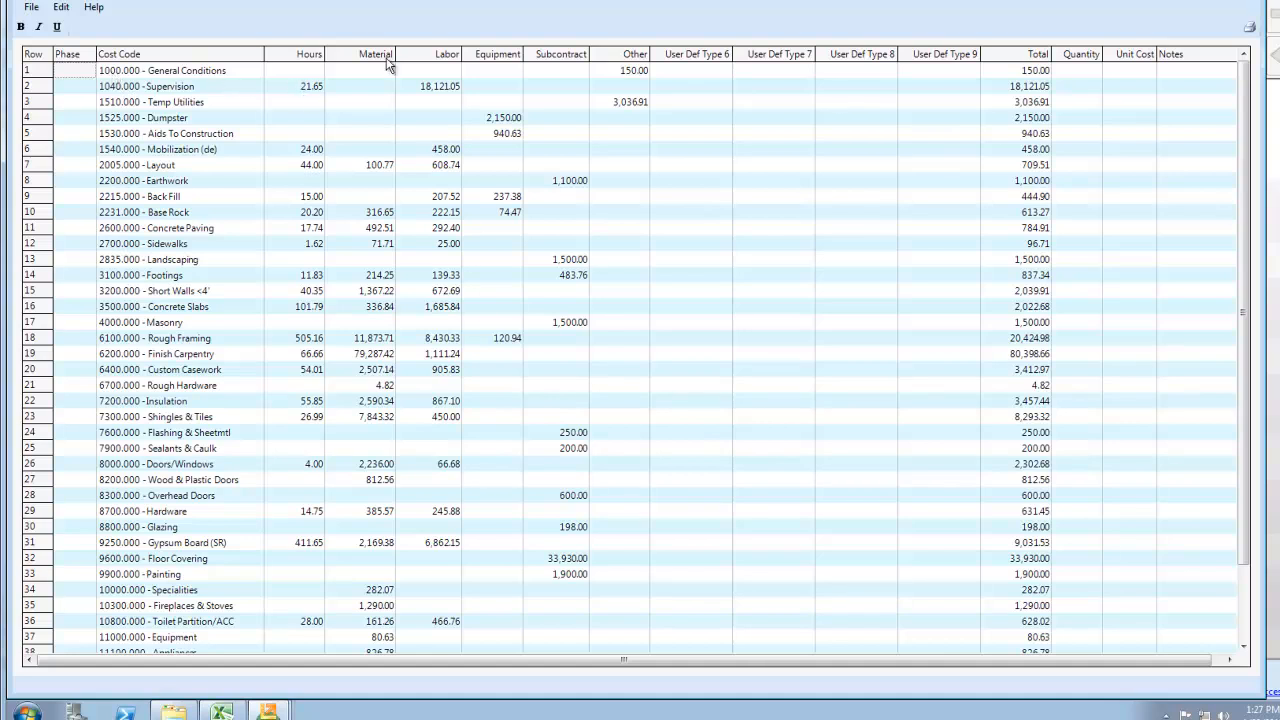
left_click(388, 58)
left_click(432, 55)
left_click(515, 56)
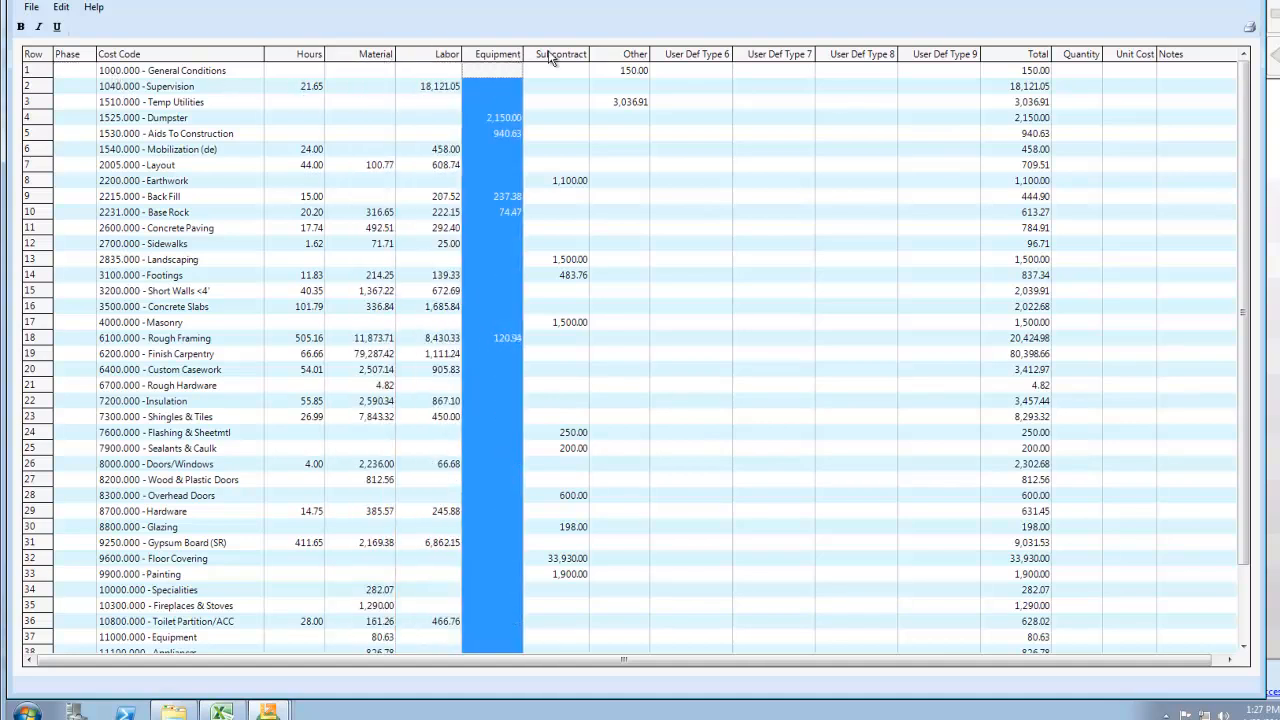
left_click(556, 54)
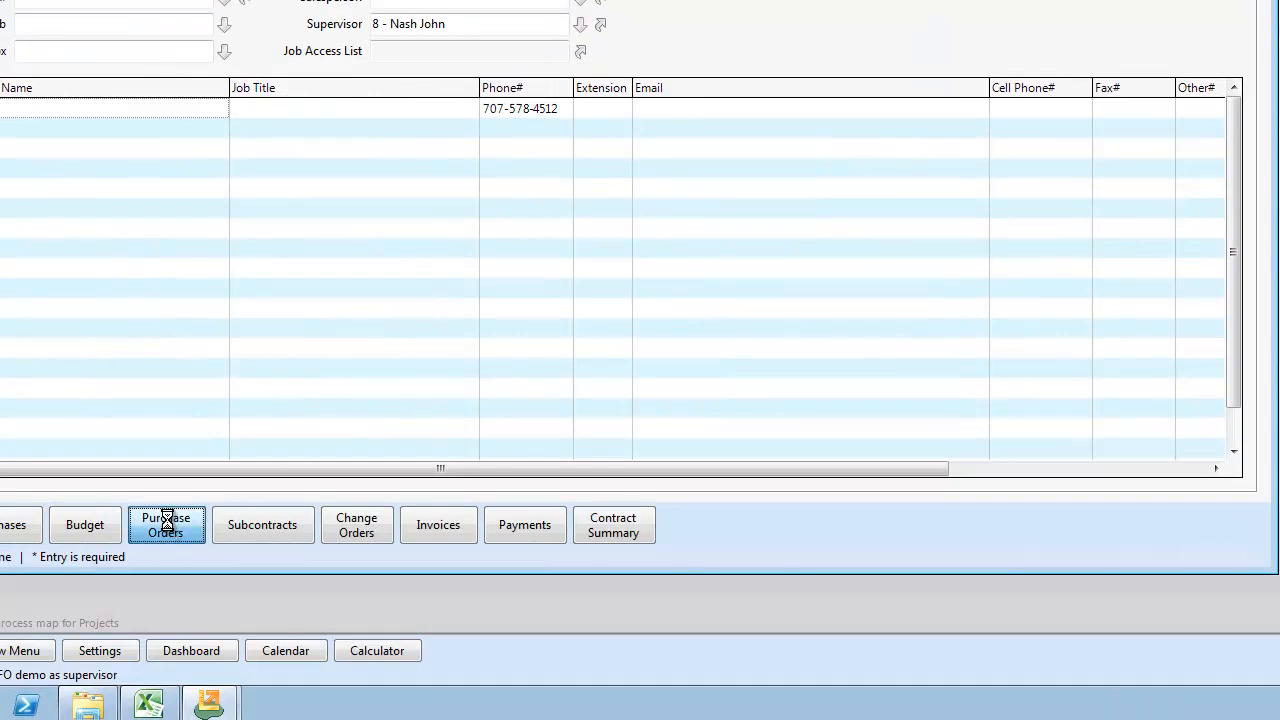
Review the job's purchase orders, examine Mead Clark Supply's order 36 for rough framing materials, and close both windows
left_click(167, 525)
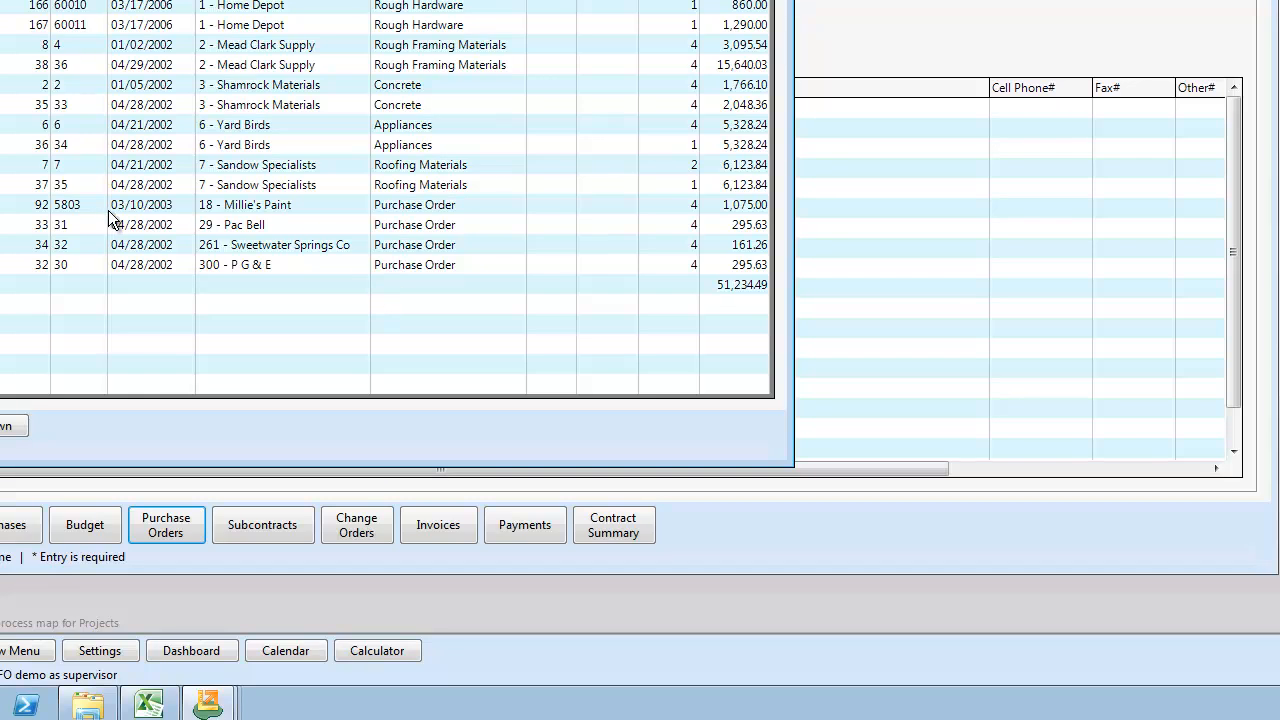
double_click(64, 64)
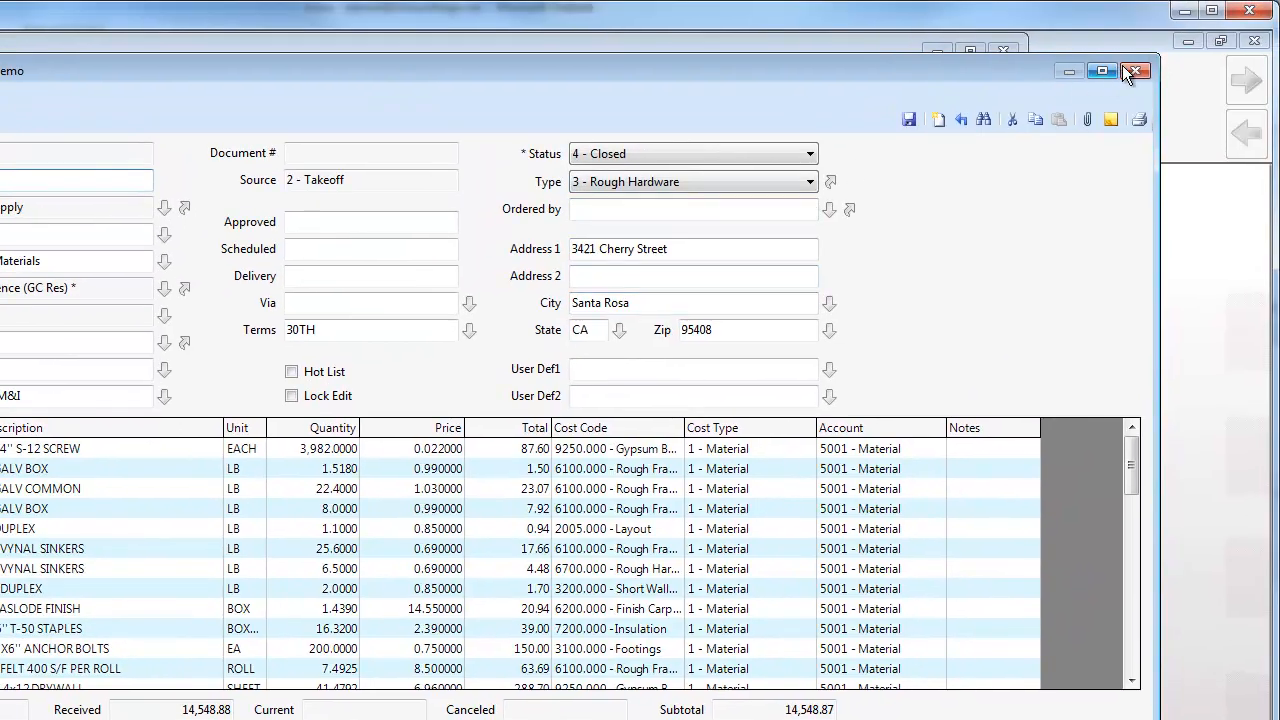
left_click(1135, 71)
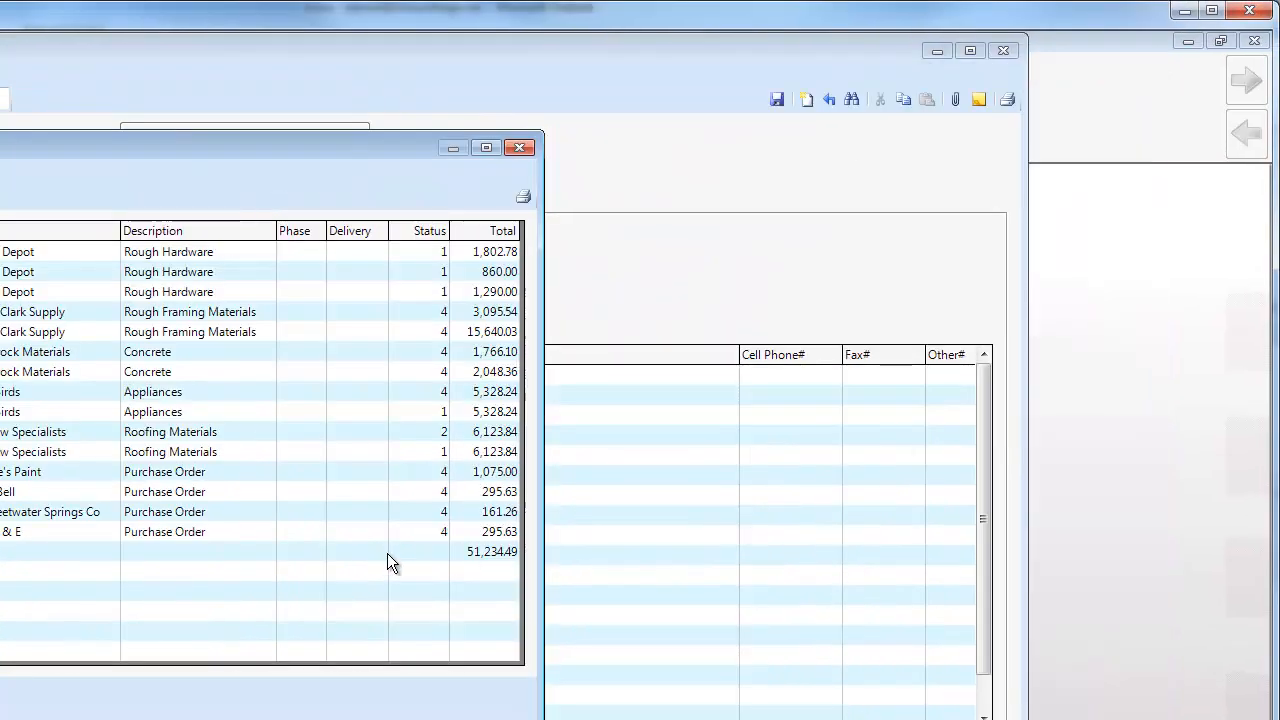
left_click(517, 154)
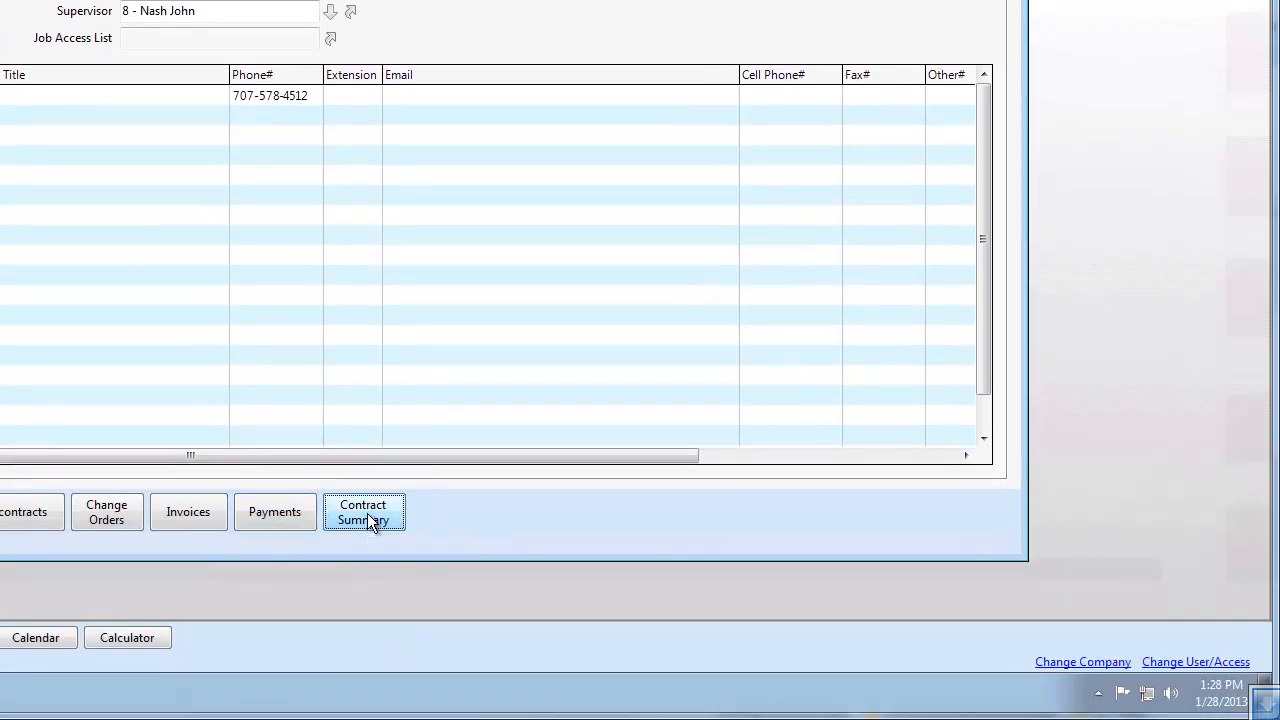
Review the job's contract summary and close the job record to return to the Projects process map
left_click(367, 513)
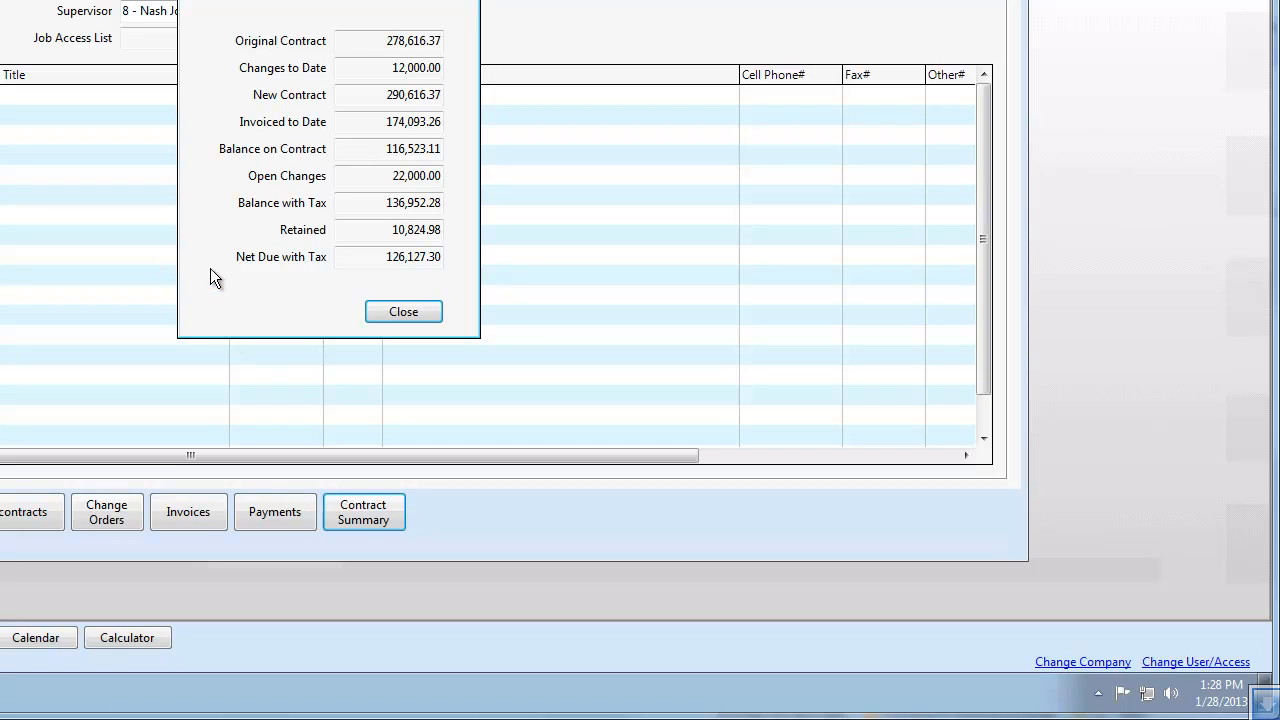
left_click(390, 313)
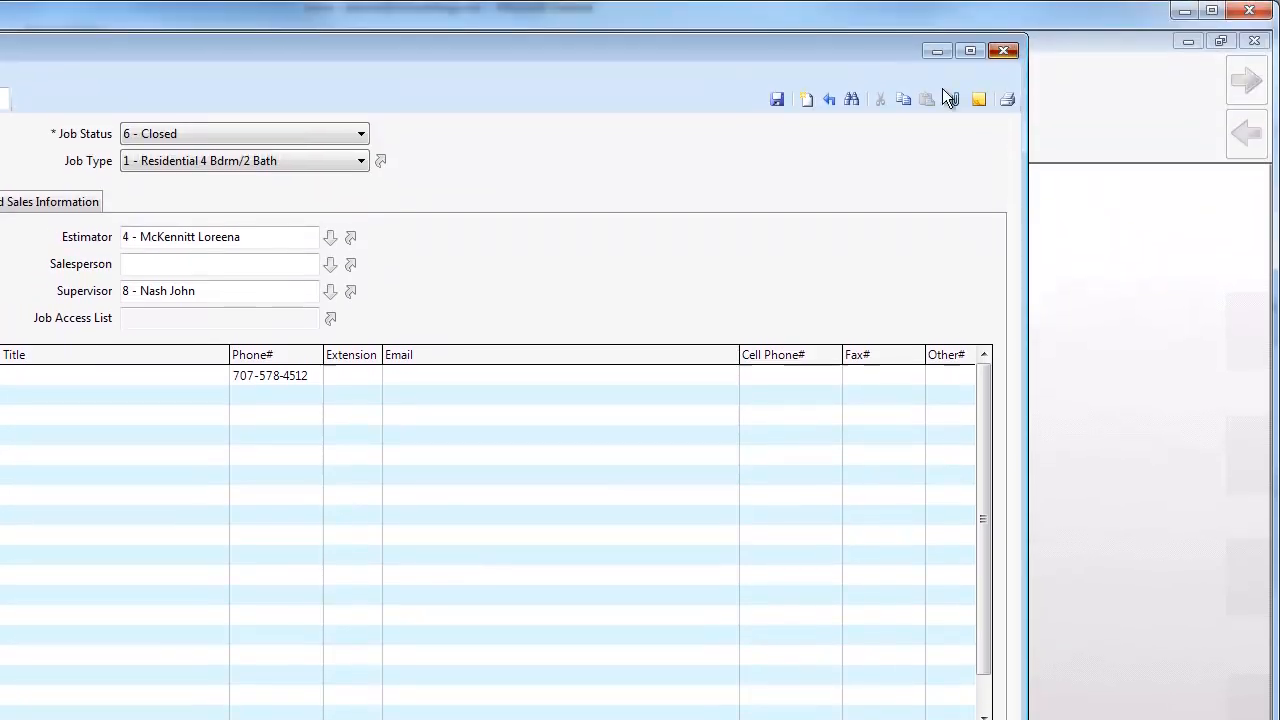
left_click(944, 92)
left_click(459, 570)
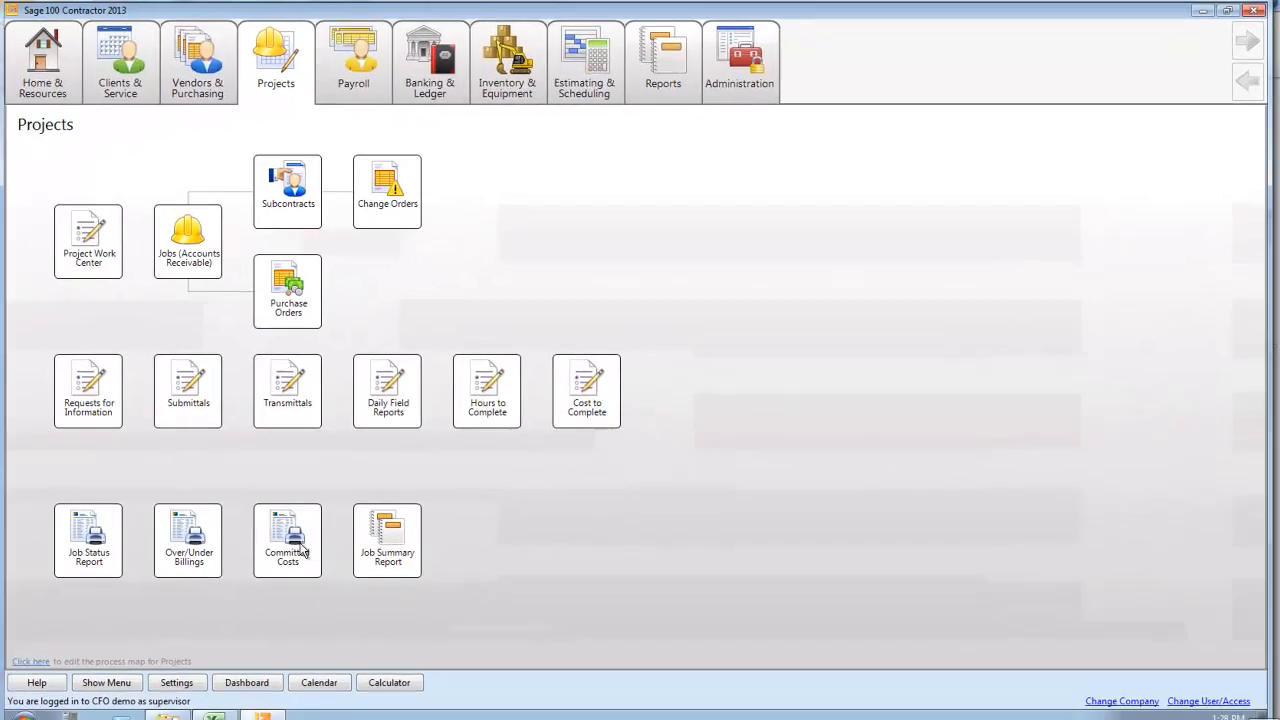
Preview the Committed Costs report without a job filter and close the preview
left_click(303, 537)
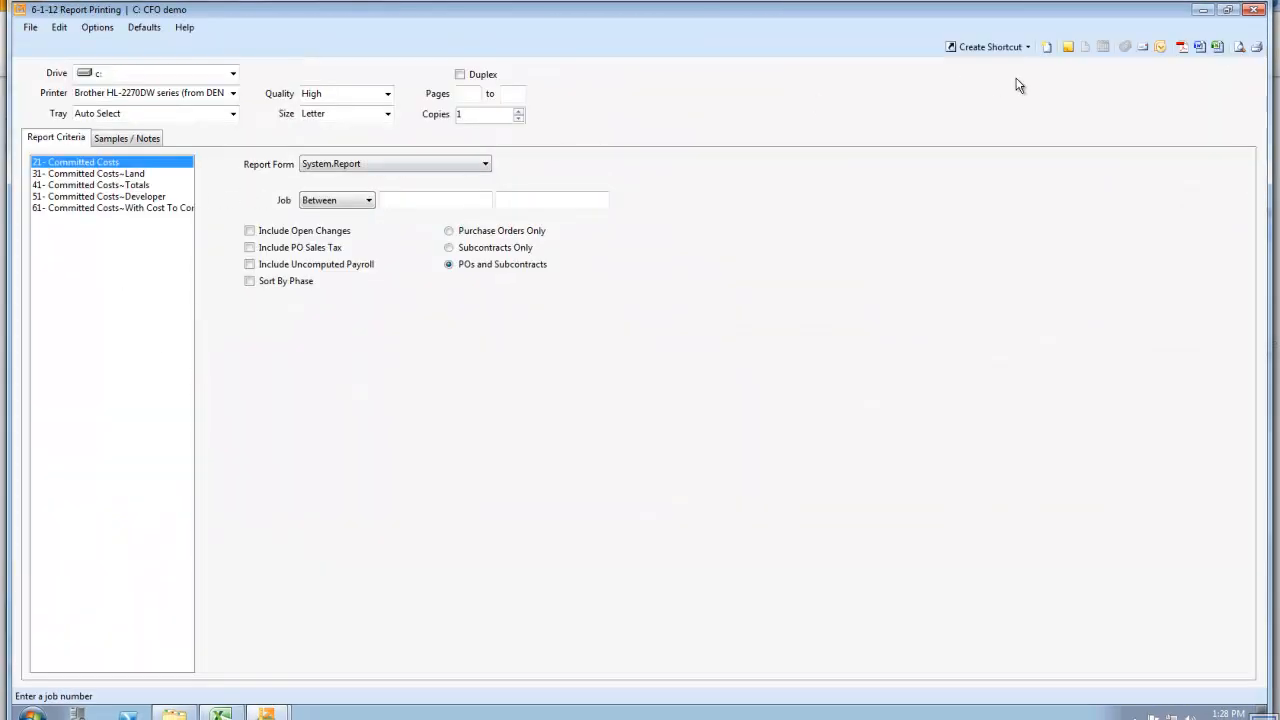
left_click(1240, 48)
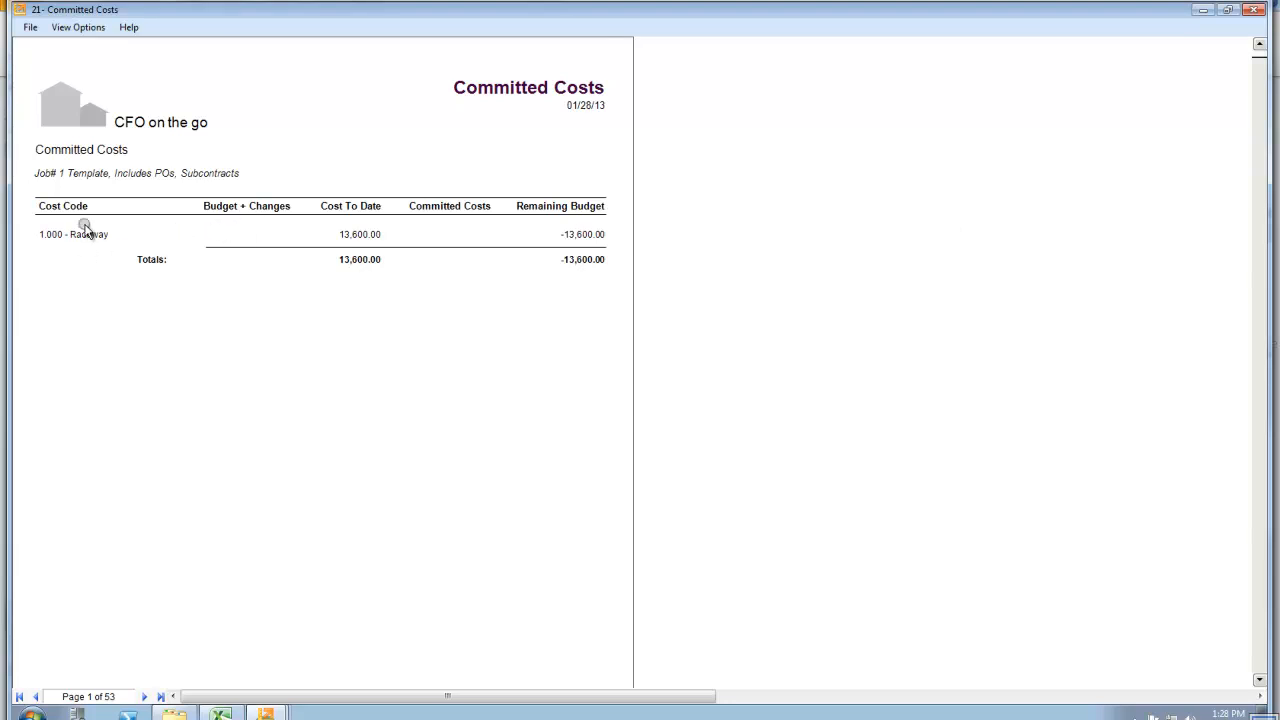
left_click(1252, 9)
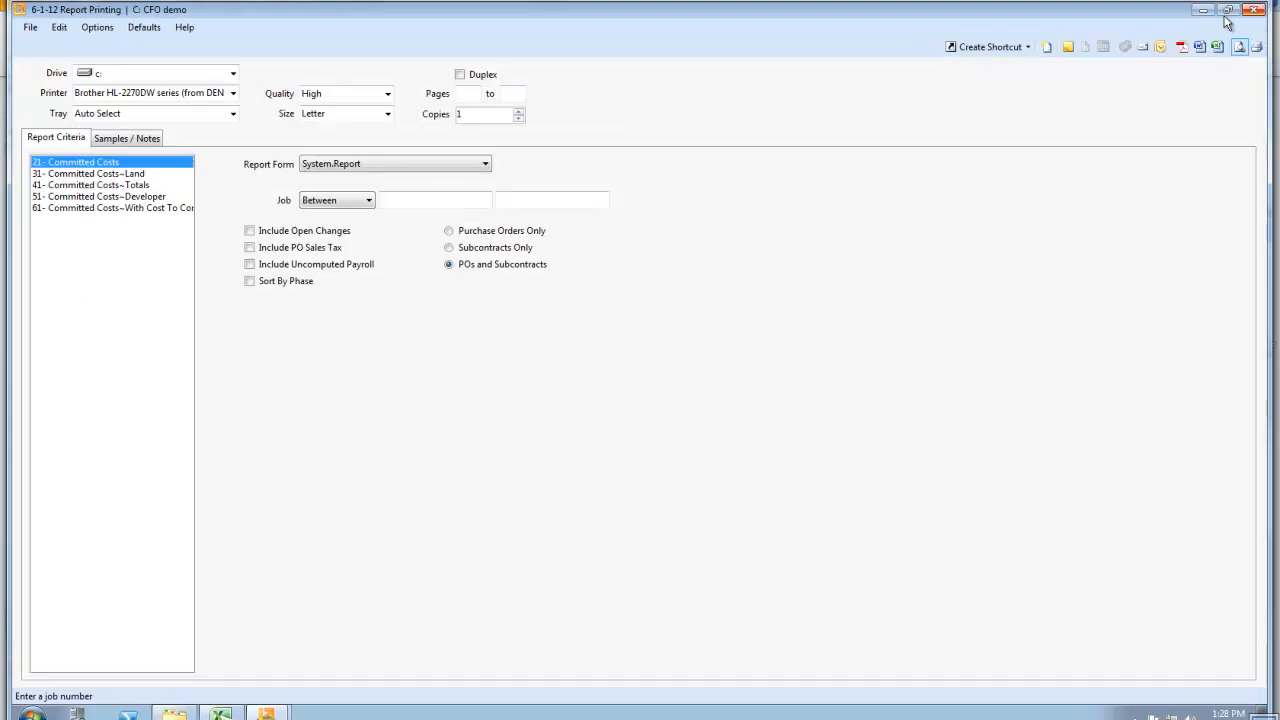
Limit the Committed Costs report to job 2 and preview it
left_click(397, 200)
type("2")
key("Tab")
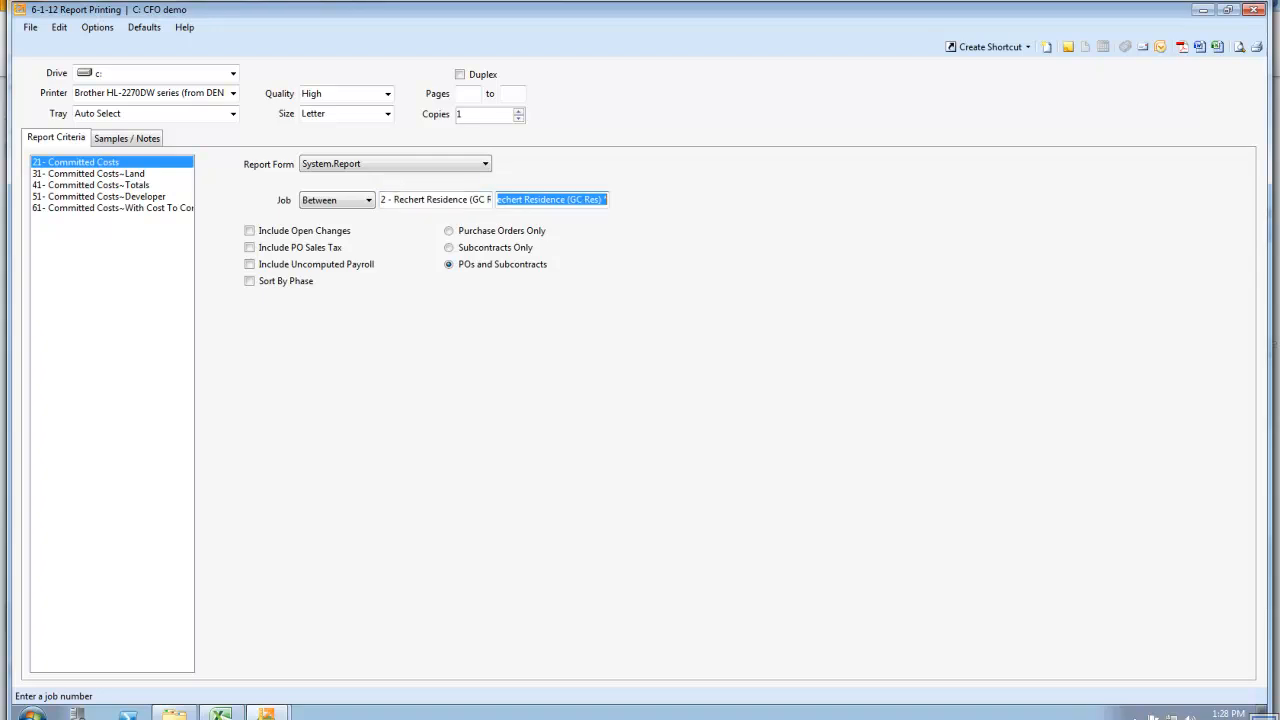
left_click(1238, 47)
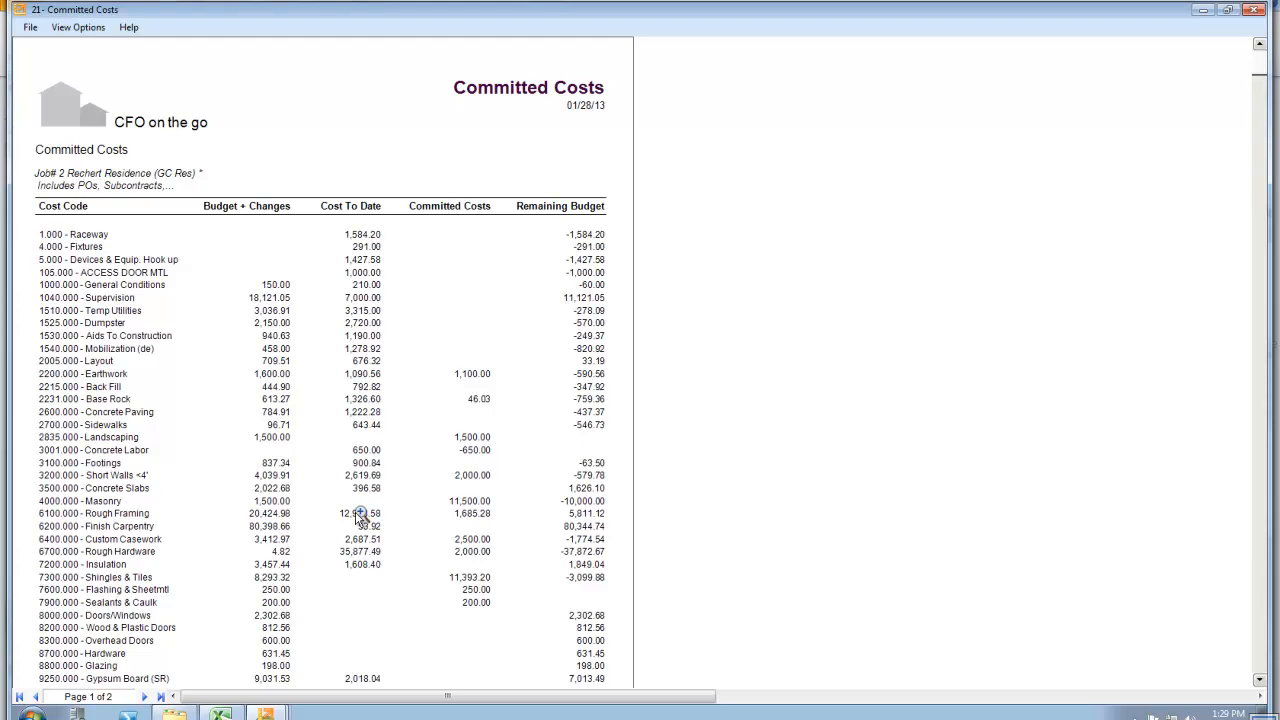
Drill down into the Rough Framing cost to date to review its job cost journal, and close the reports
double_click(356, 514)
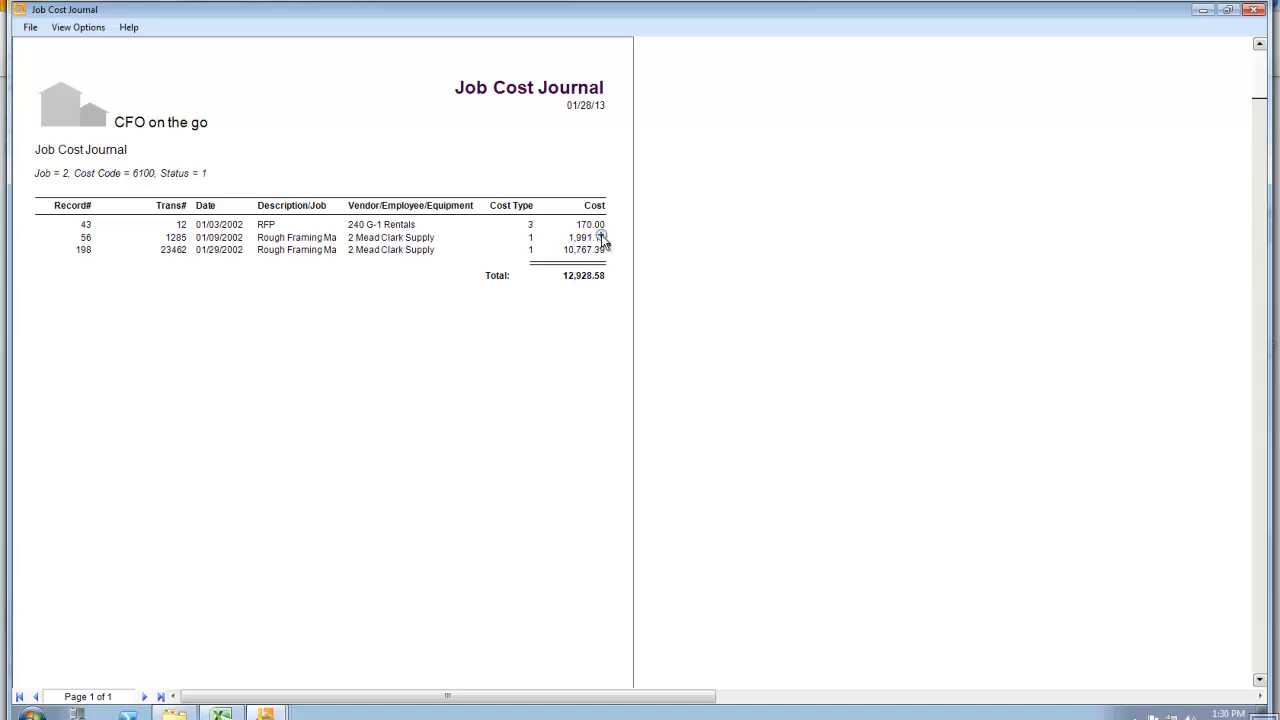
left_click(1252, 11)
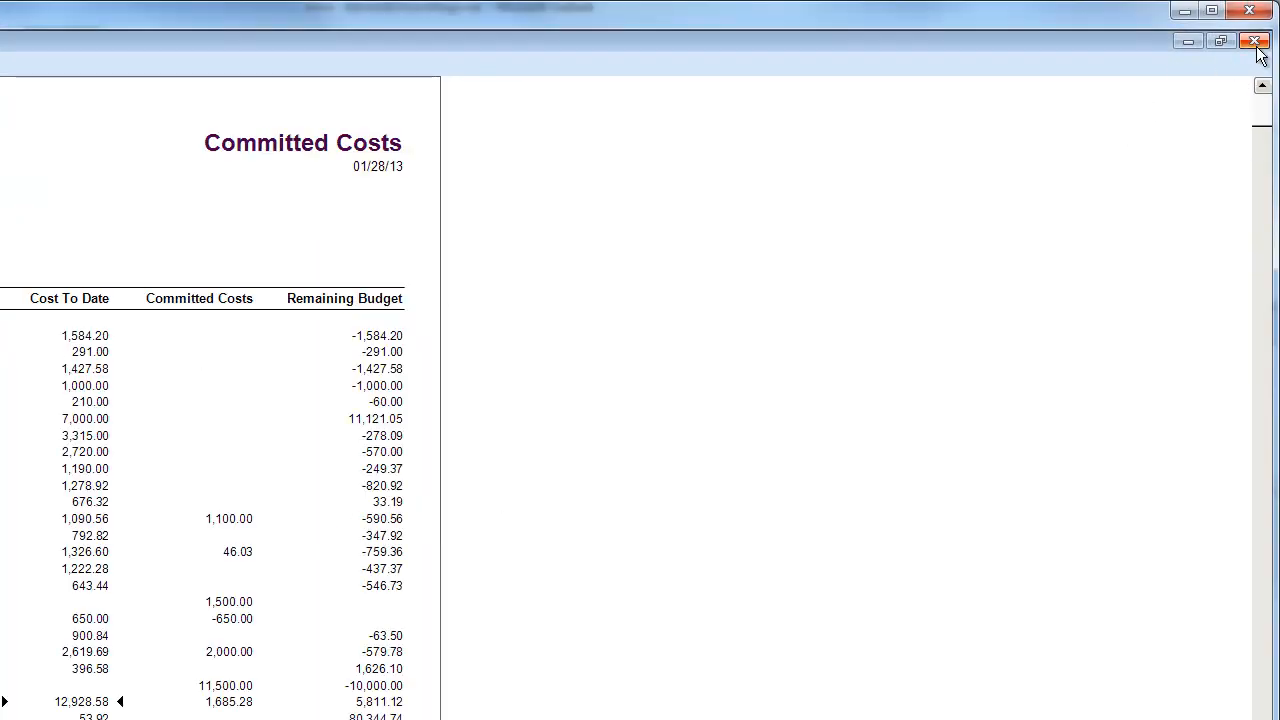
left_click(1256, 42)
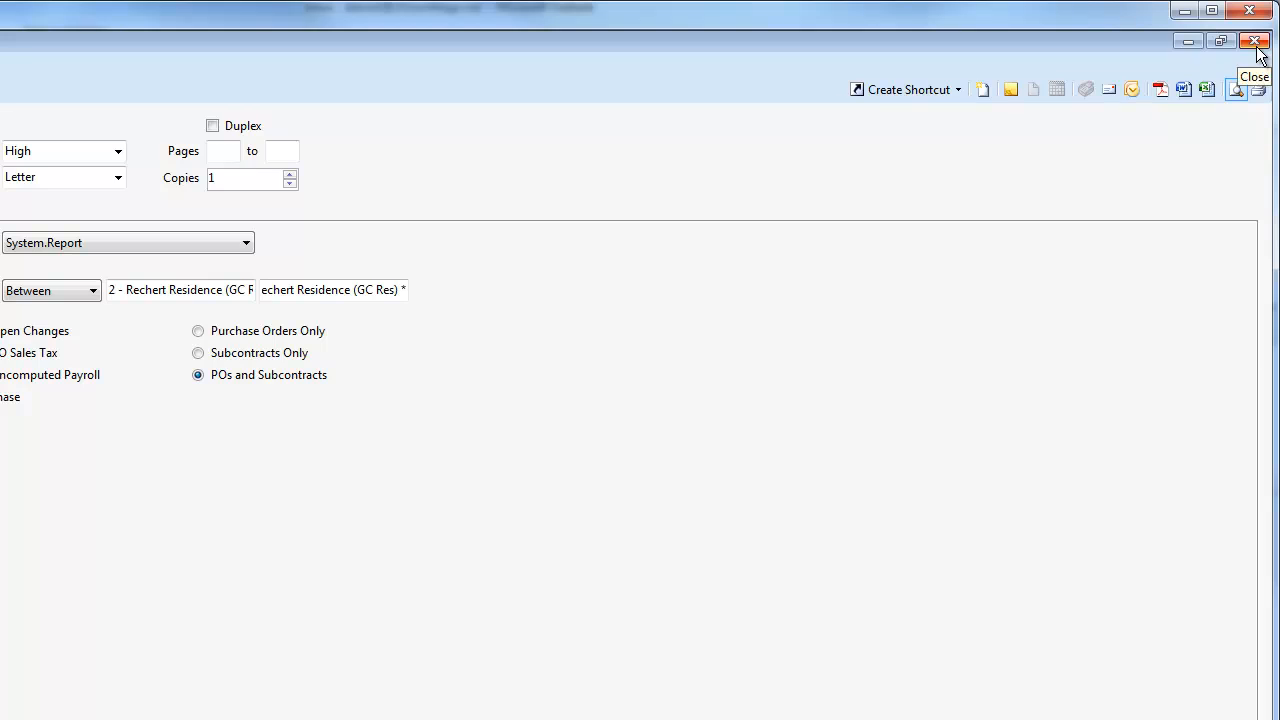
left_click(1256, 42)
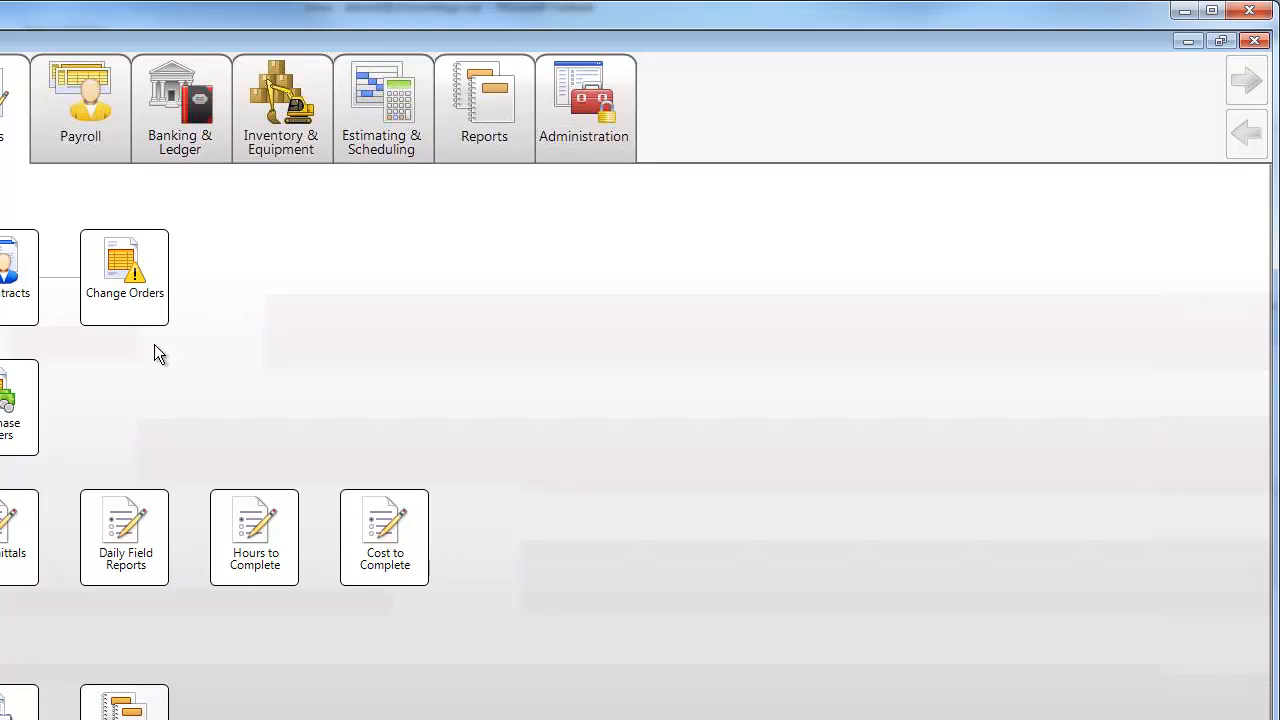
In Daily Field Reports, display record 1 and delete the piece pay entry in row 5 of the employee grid
left_click(123, 545)
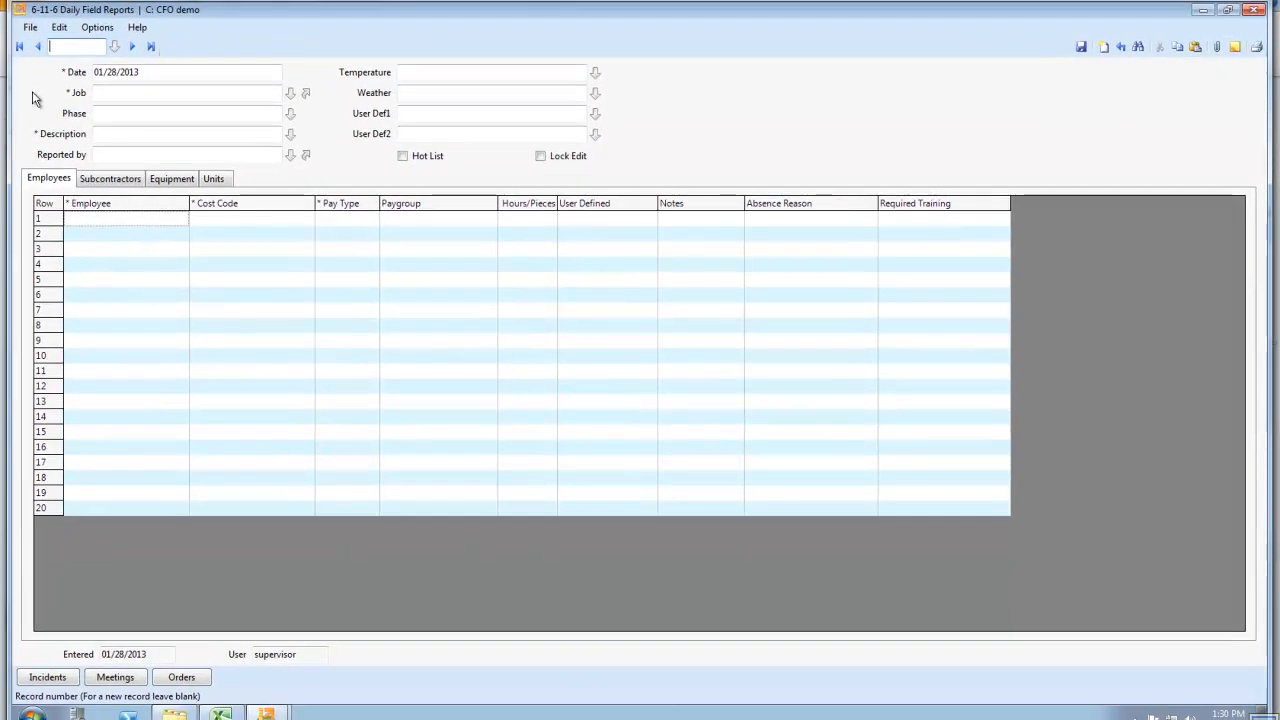
left_click(38, 46)
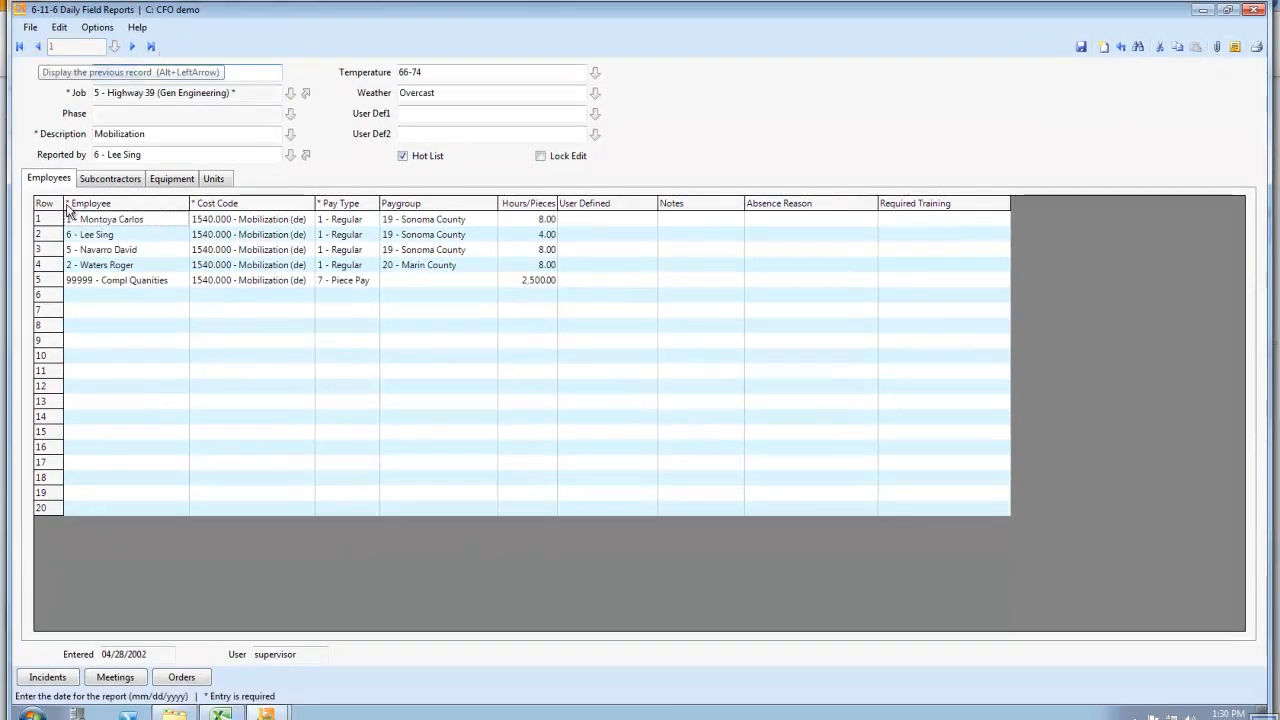
left_click(57, 267)
left_click(56, 281)
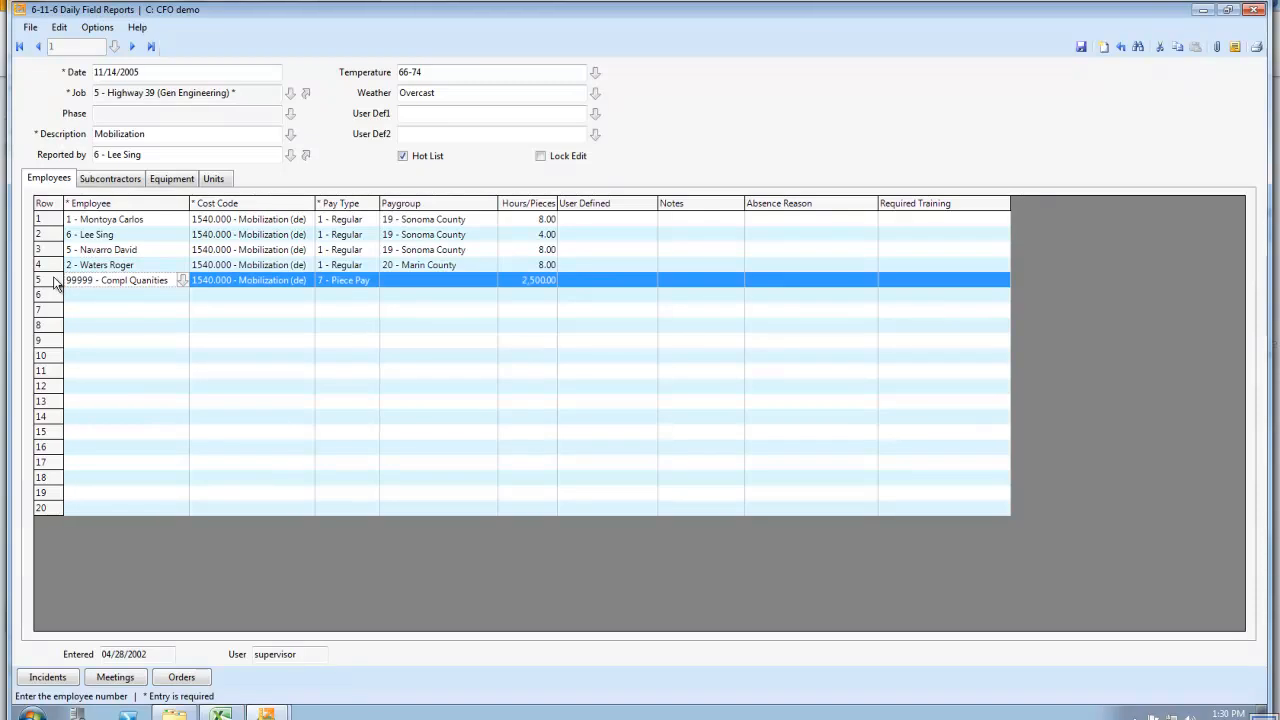
key("Delete")
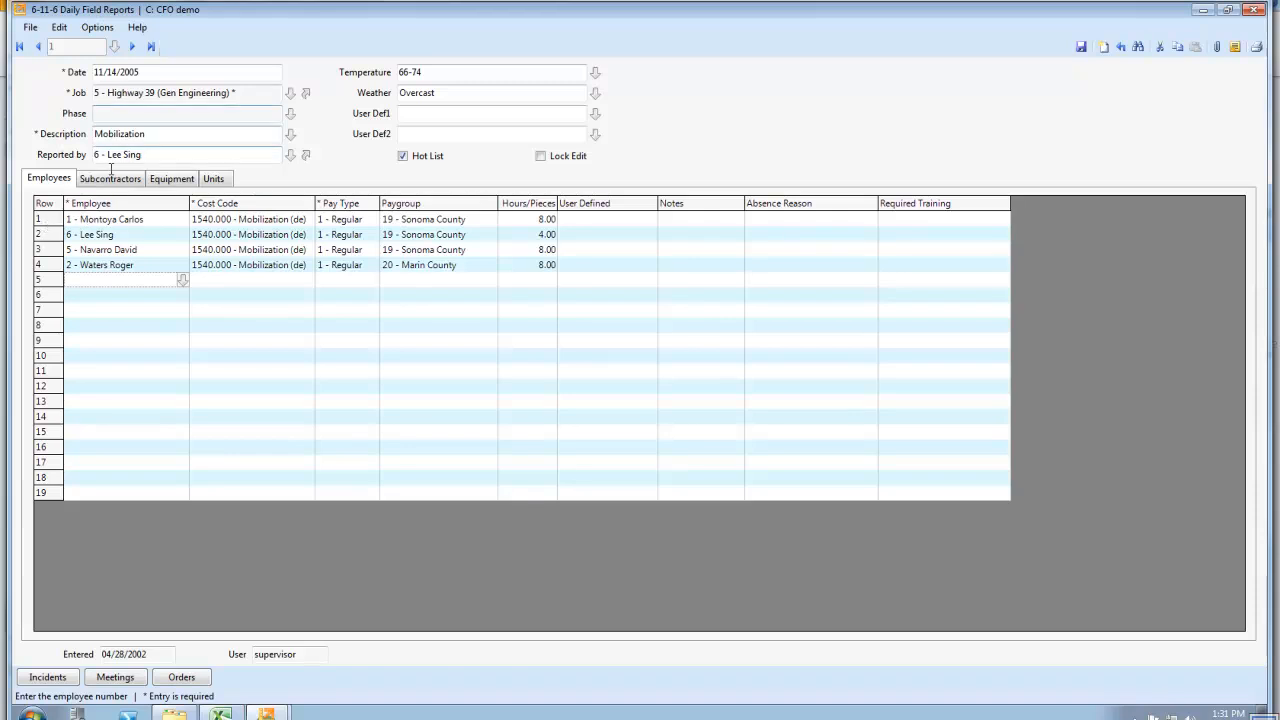
Examine the daily field report's date, job, description and reported-by fields, and the employees listed in its grid
left_click(147, 72)
left_click(155, 95)
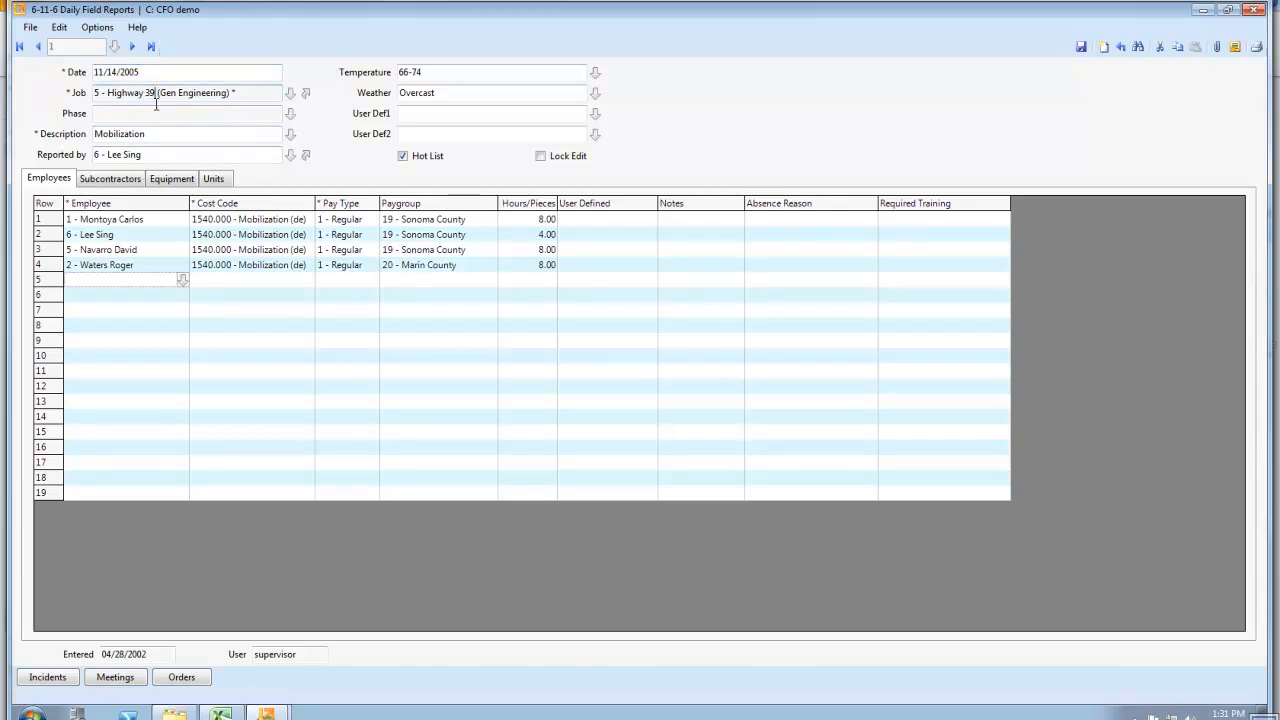
left_click(154, 135)
left_click(154, 156)
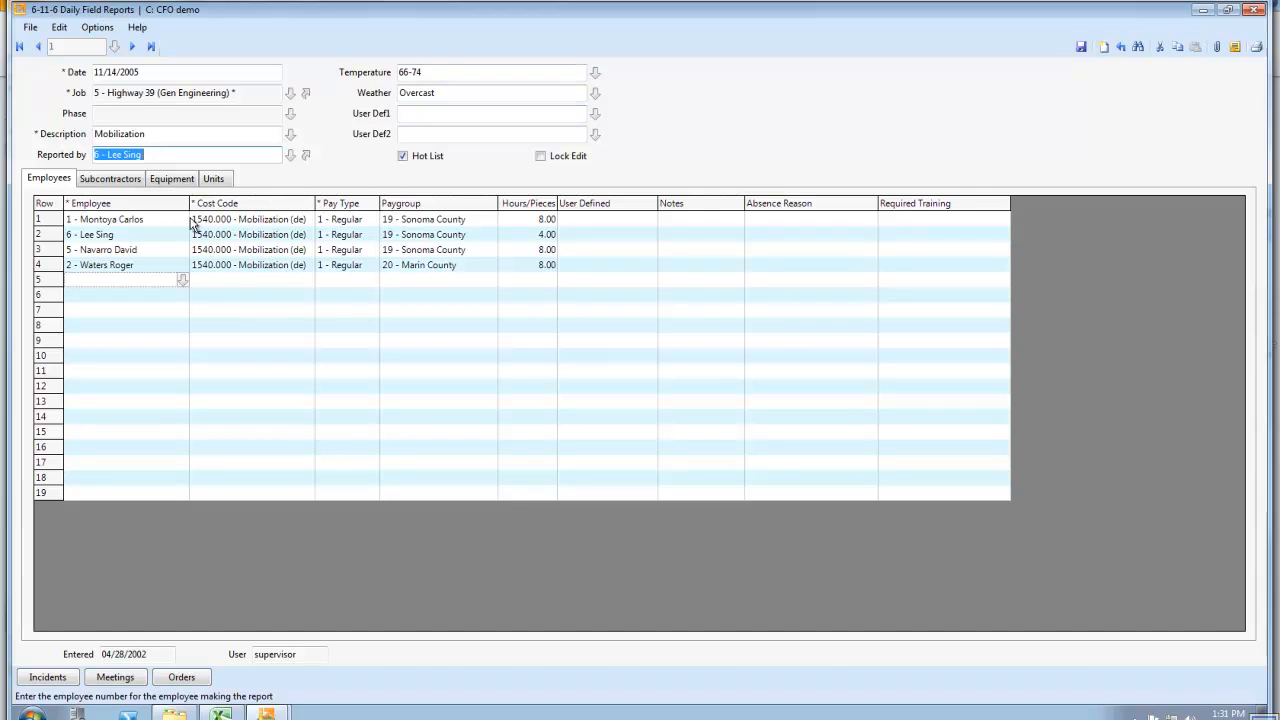
left_click_drag(138, 235, 143, 268)
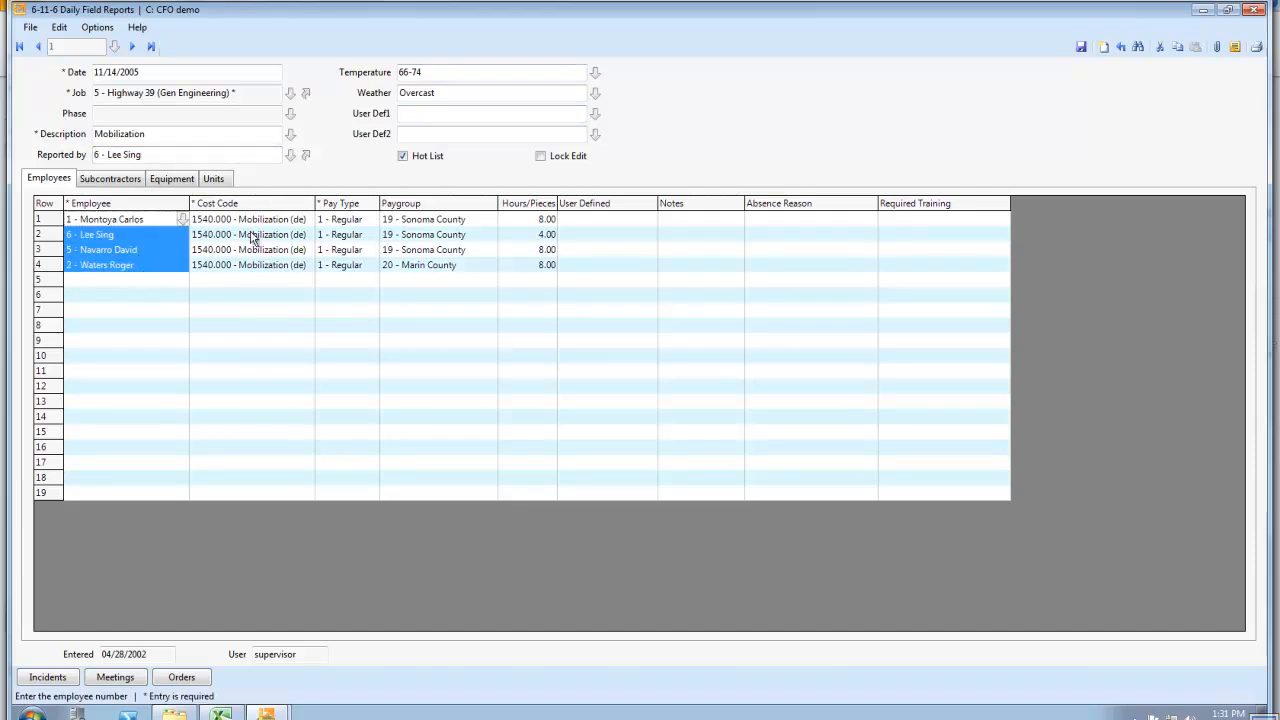
Examine the cost codes, pay types, paygroups and hours entered for the employees in rows 2 to 4 of the daily field report
left_click_drag(253, 235, 254, 264)
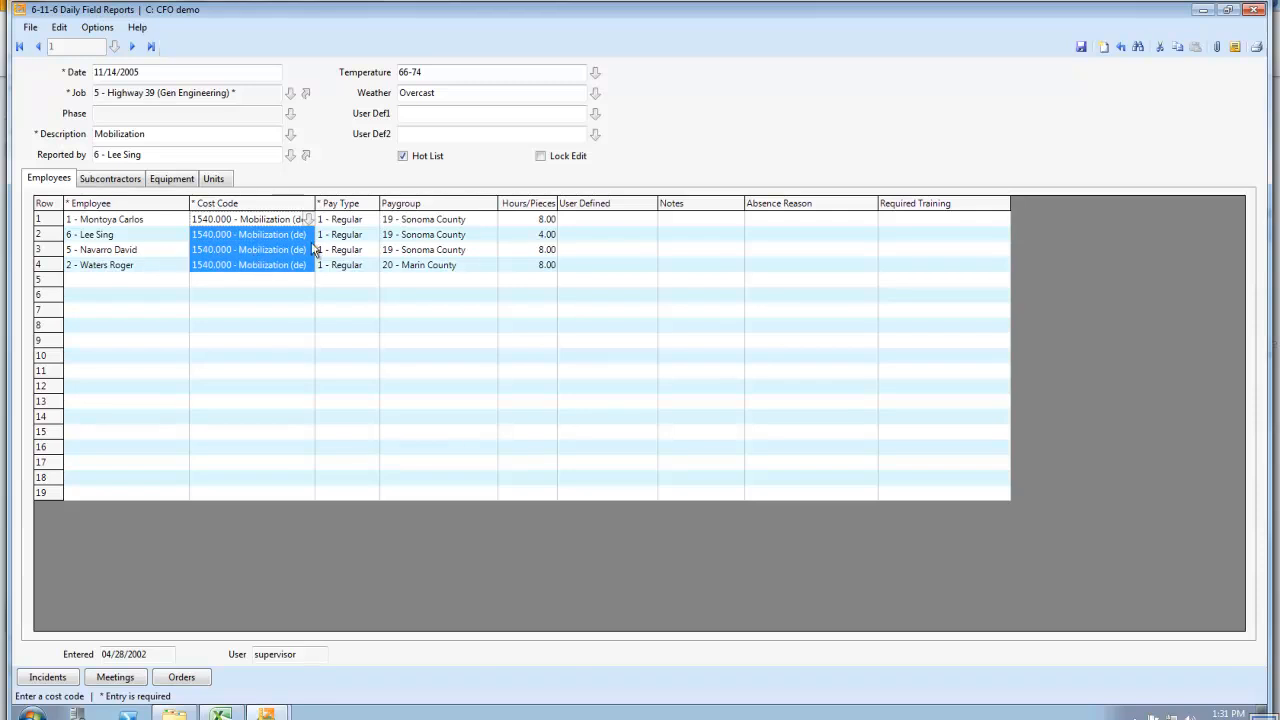
left_click_drag(343, 233, 349, 270)
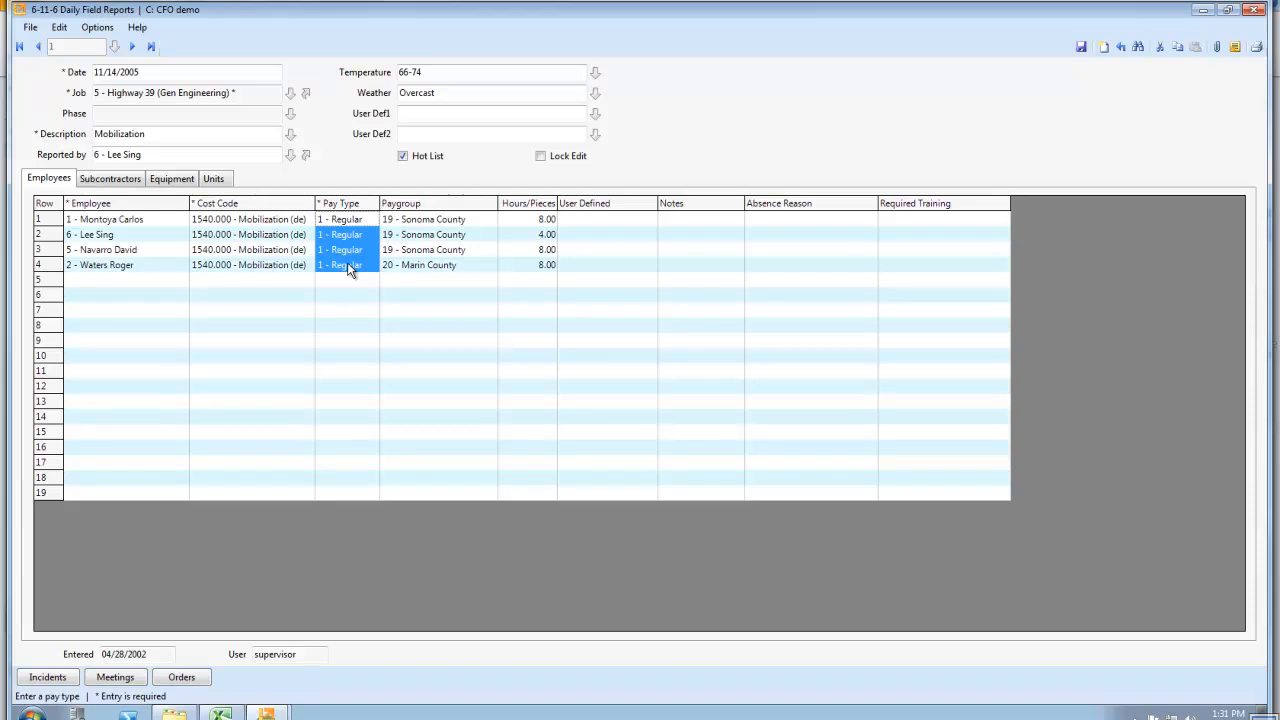
left_click_drag(417, 225, 420, 270)
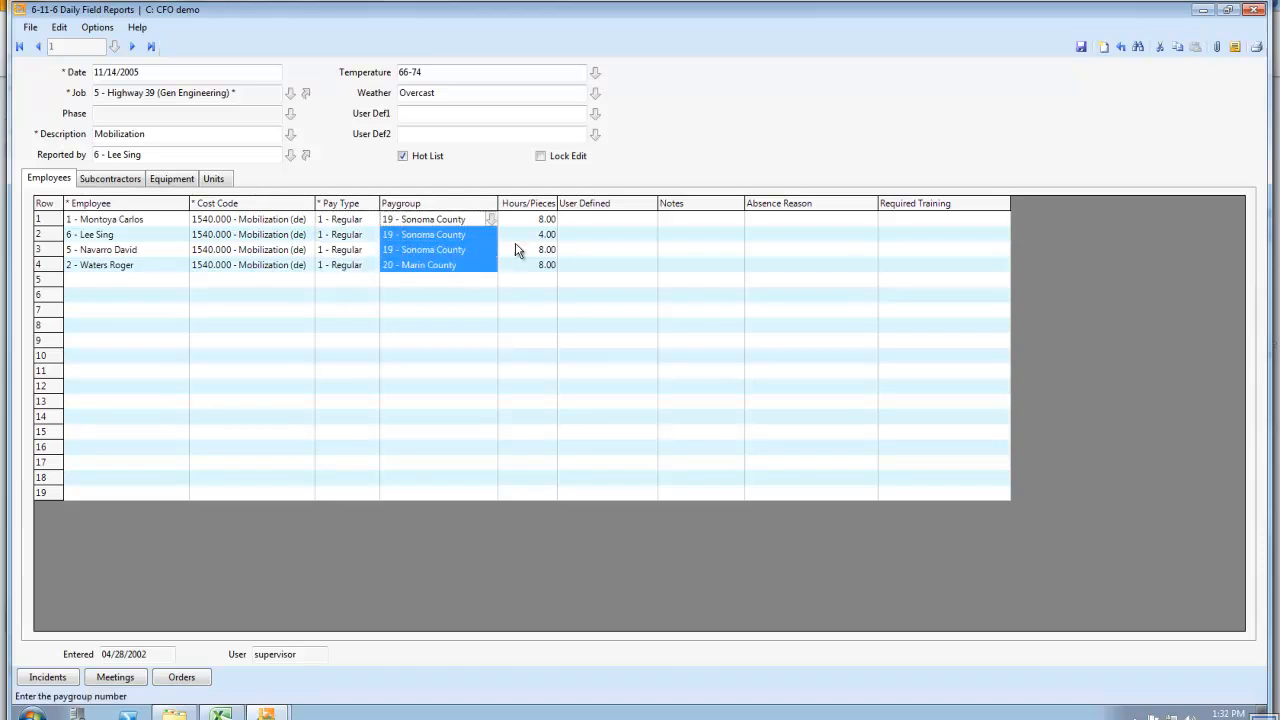
left_click_drag(540, 233, 545, 266)
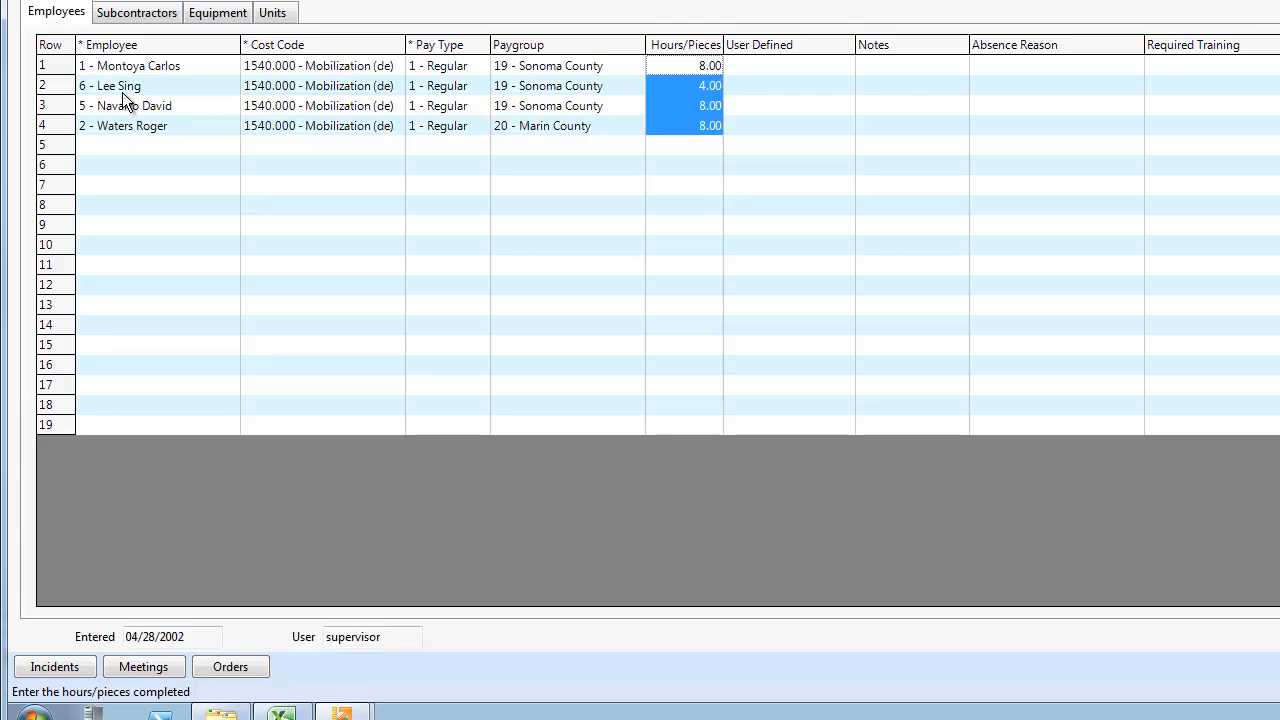
Add an entry for employee 6 in row 5 of the employee grid, and close the daily field report without saving
left_click(105, 145)
type("6")
key("Tab")
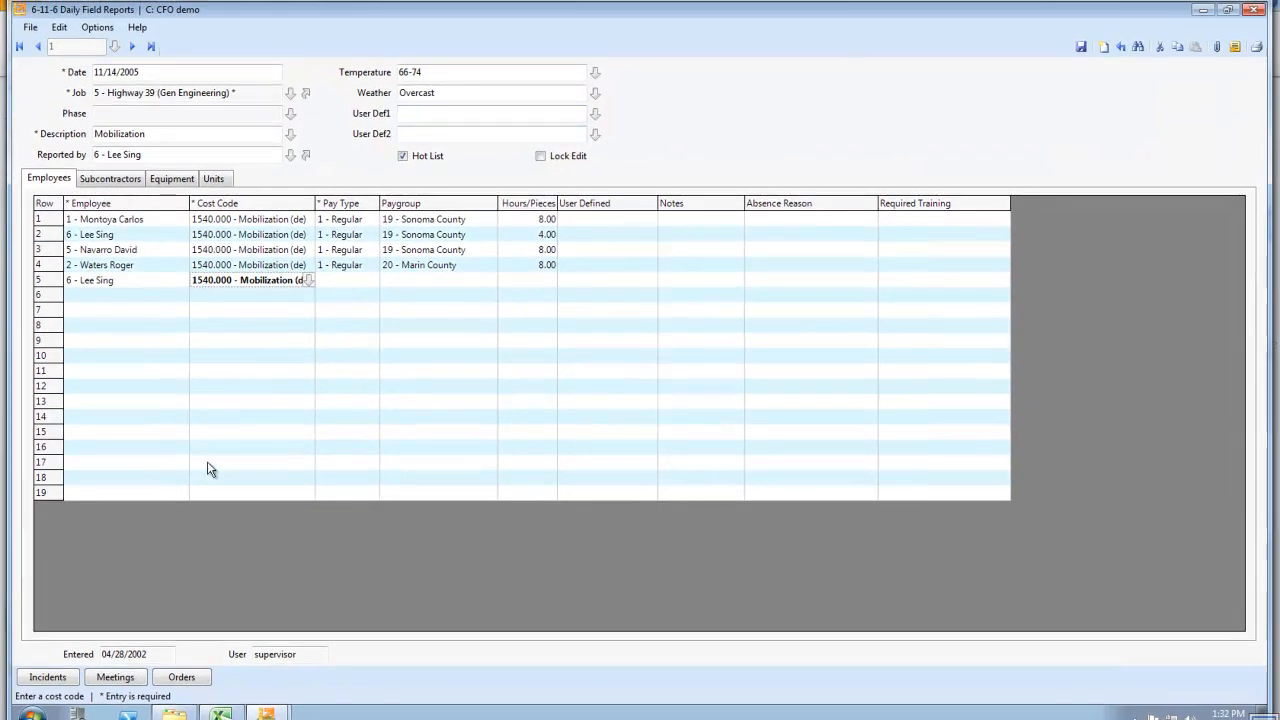
left_click(1256, 9)
left_click(651, 415)
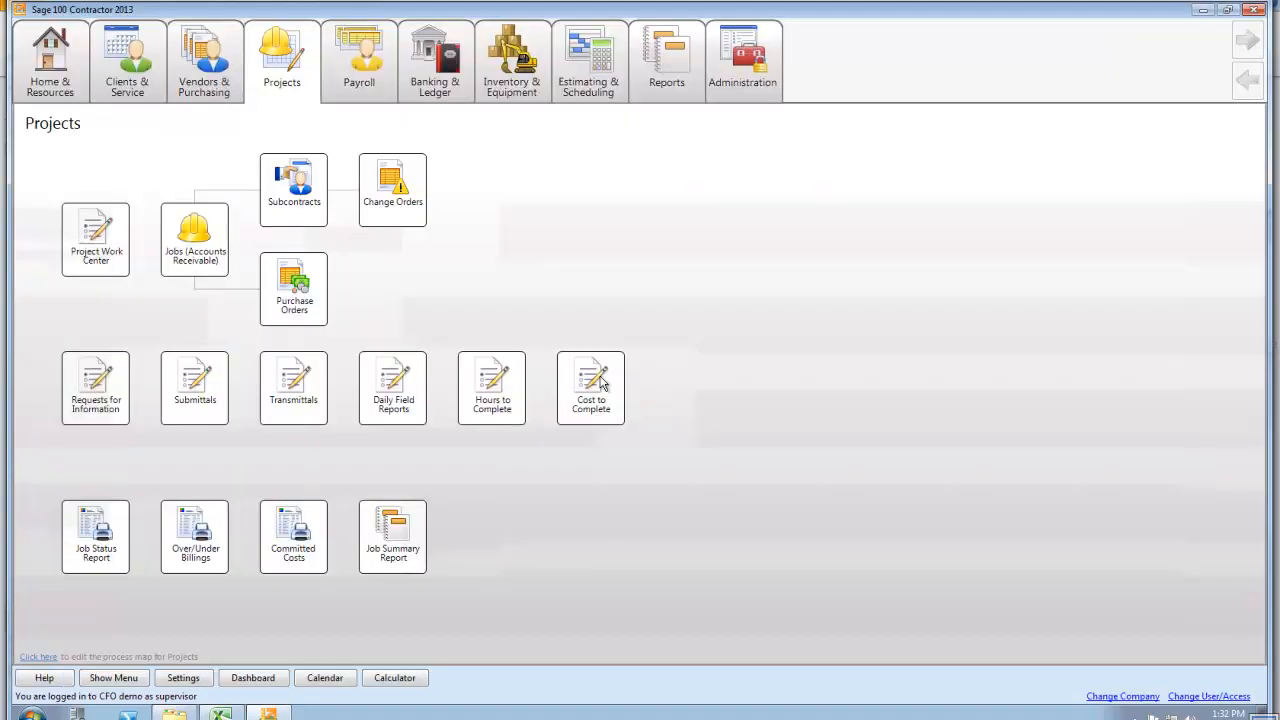
In the payroll area's Payroll Records, examine the option to import data from Daily Field Reports, and close the window
left_click(379, 57)
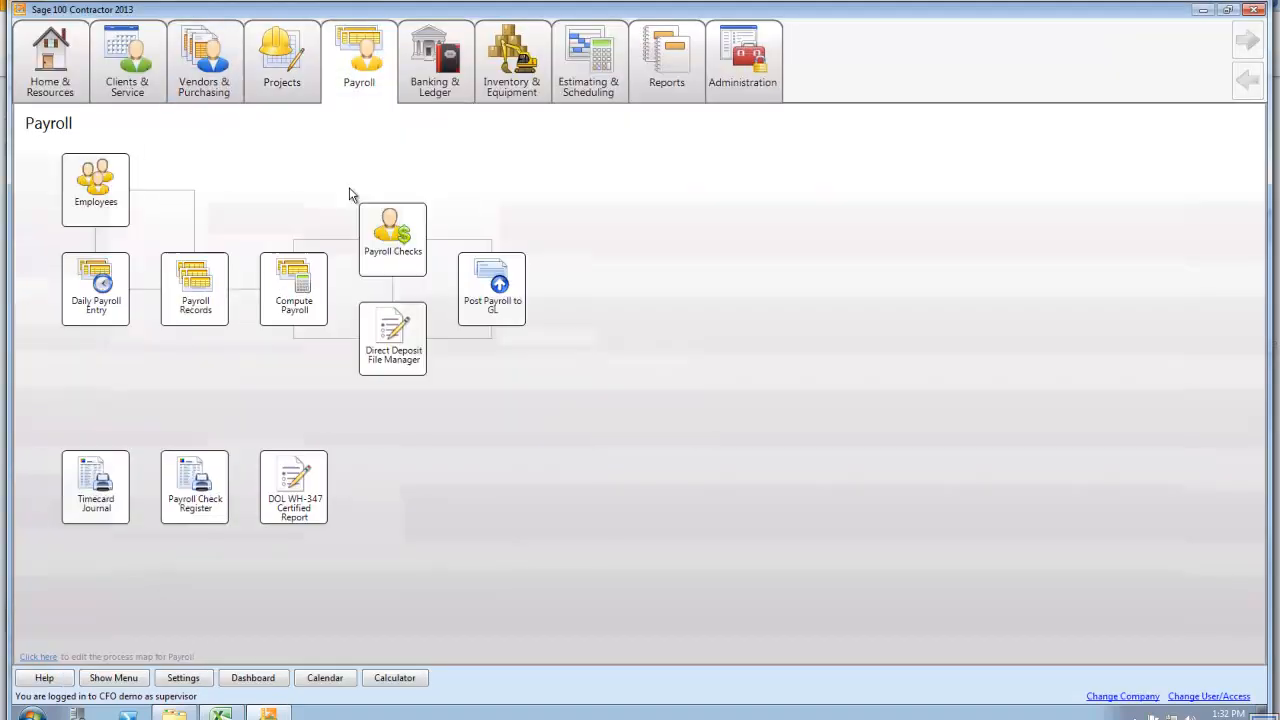
left_click(172, 288)
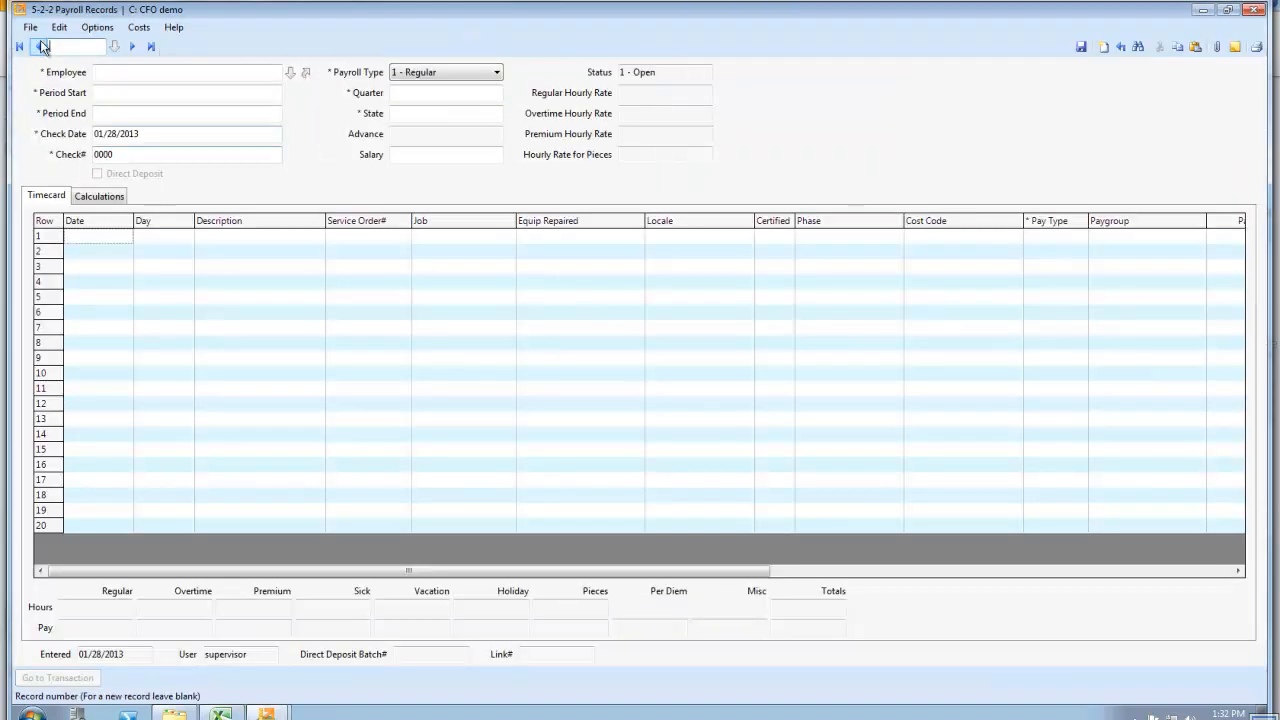
left_click(97, 27)
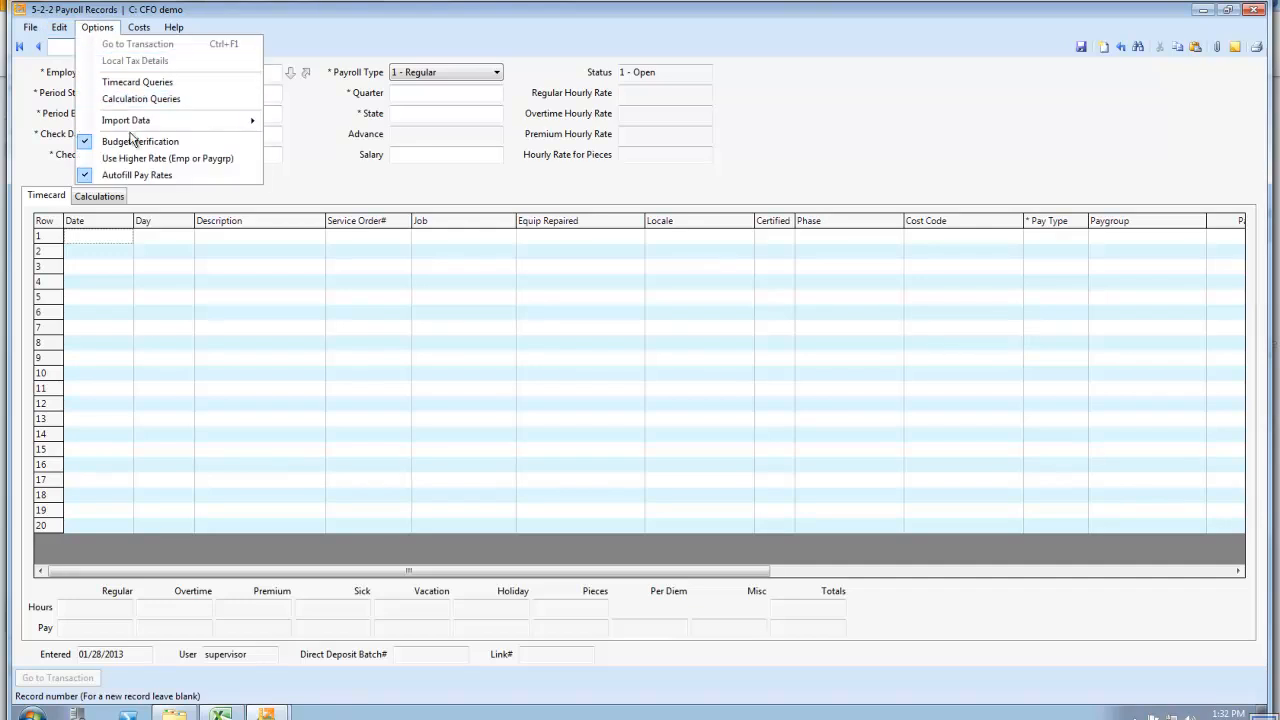
mouse_move(133, 126)
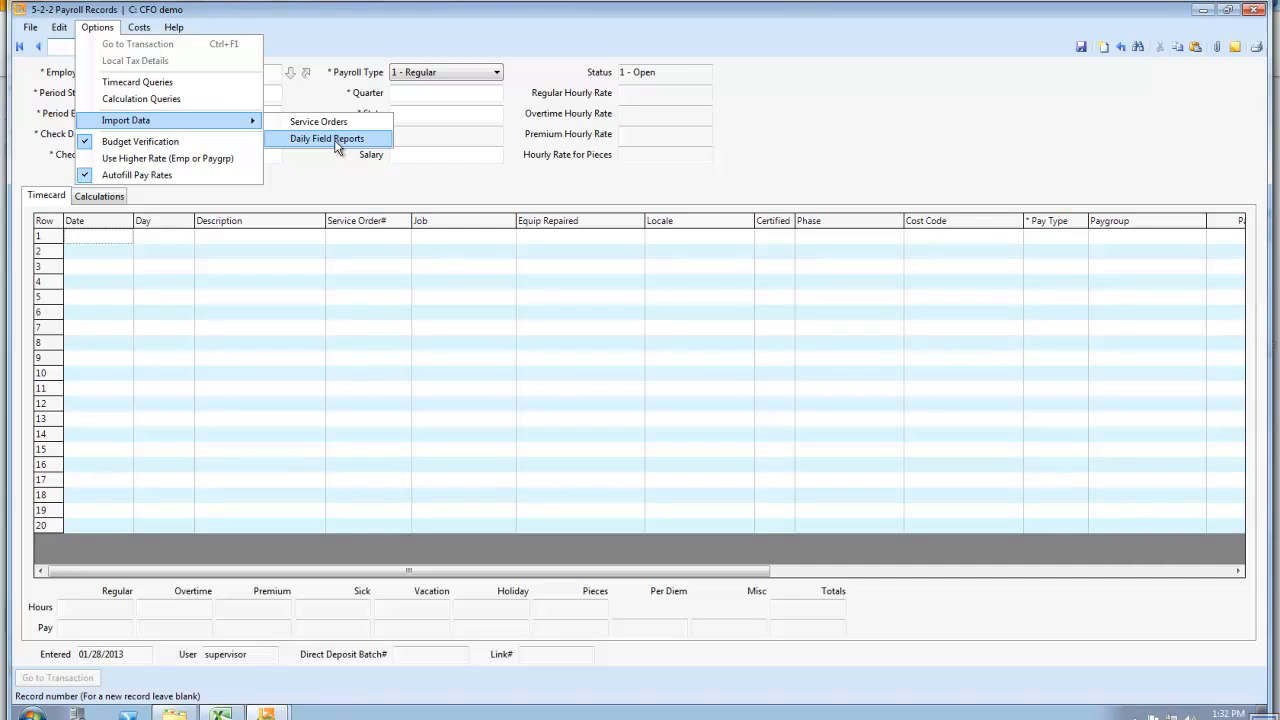
left_click(346, 185)
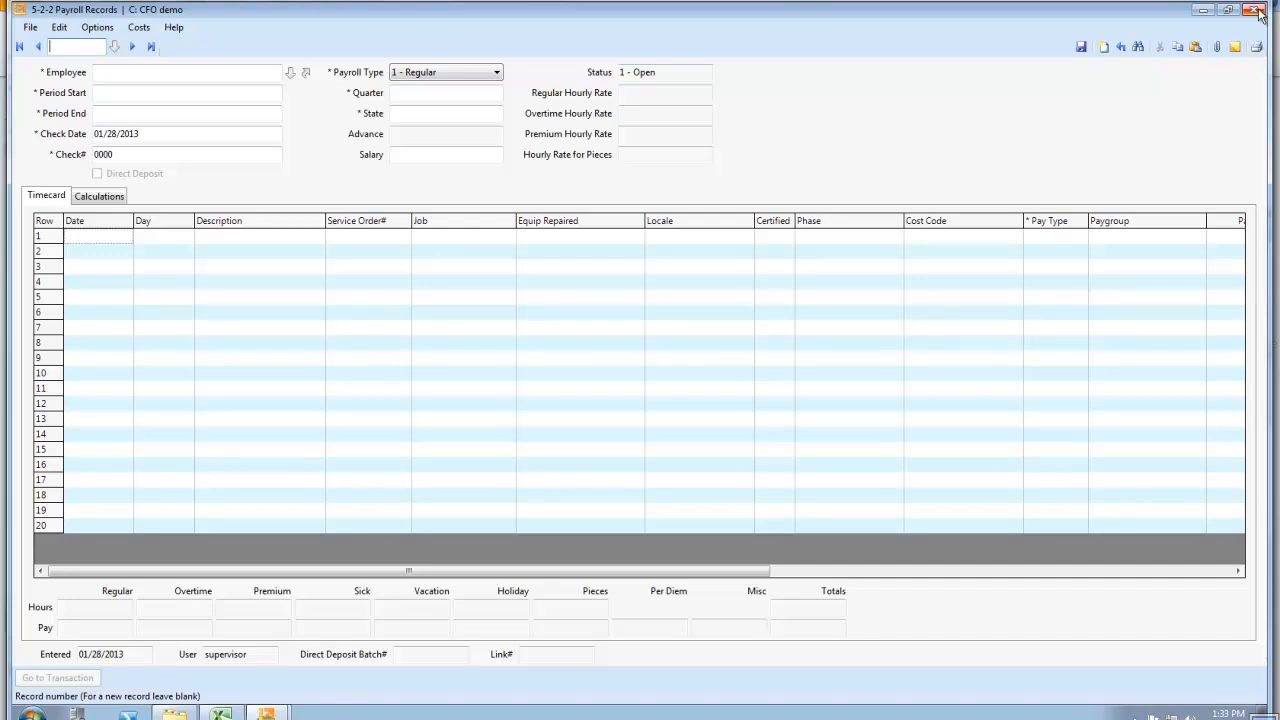
left_click(1254, 10)
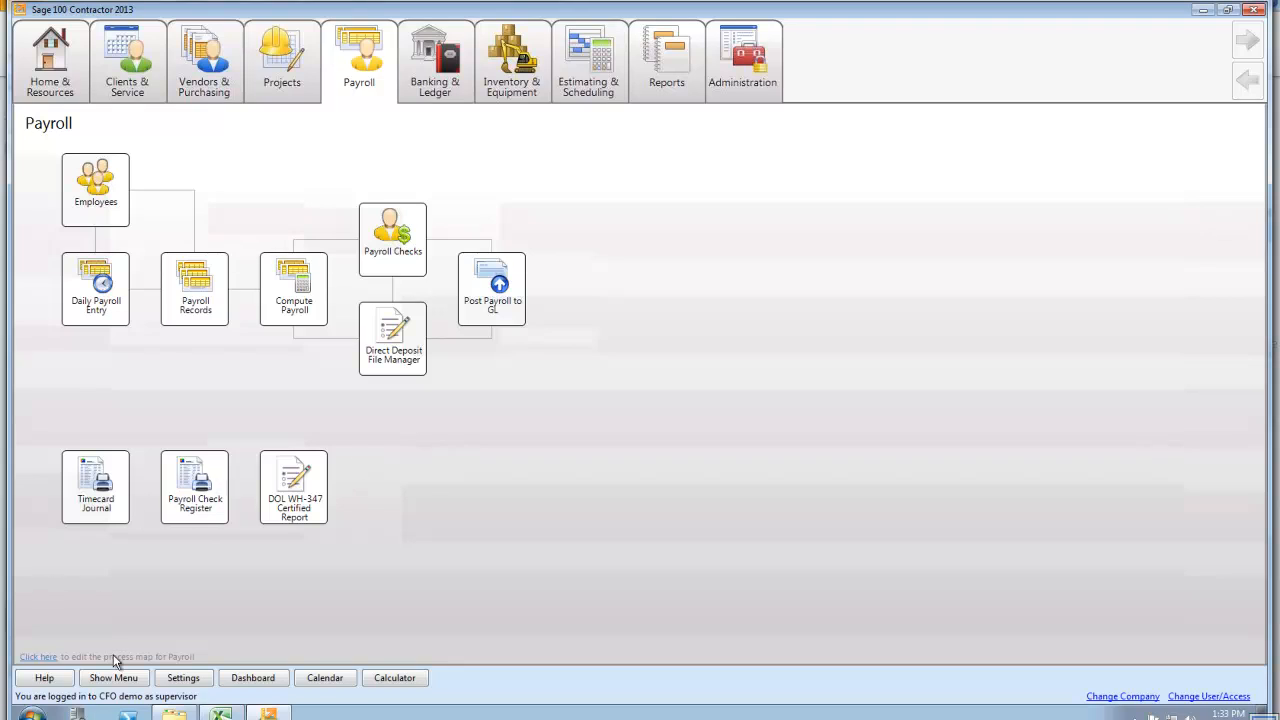
Show the system menu, open Hours to Complete under Project Management, and display job 14 - Rincon Home (Drywall)
left_click(92, 679)
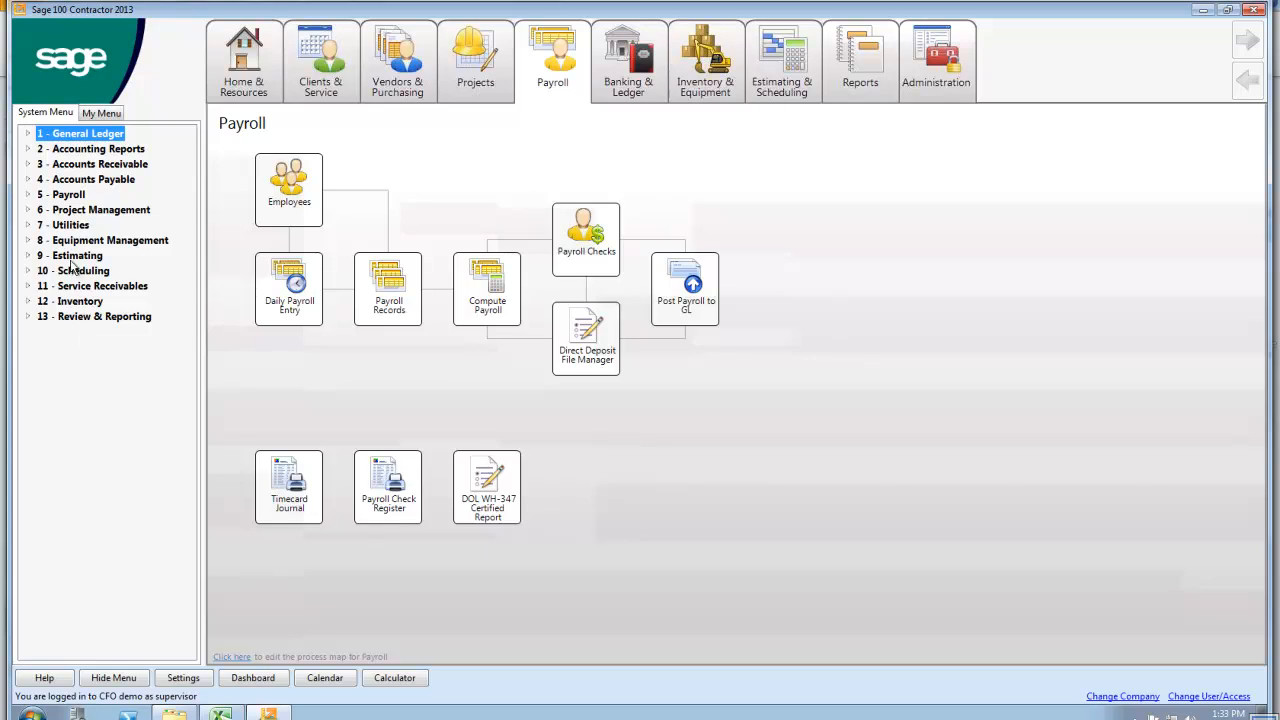
left_click(37, 212)
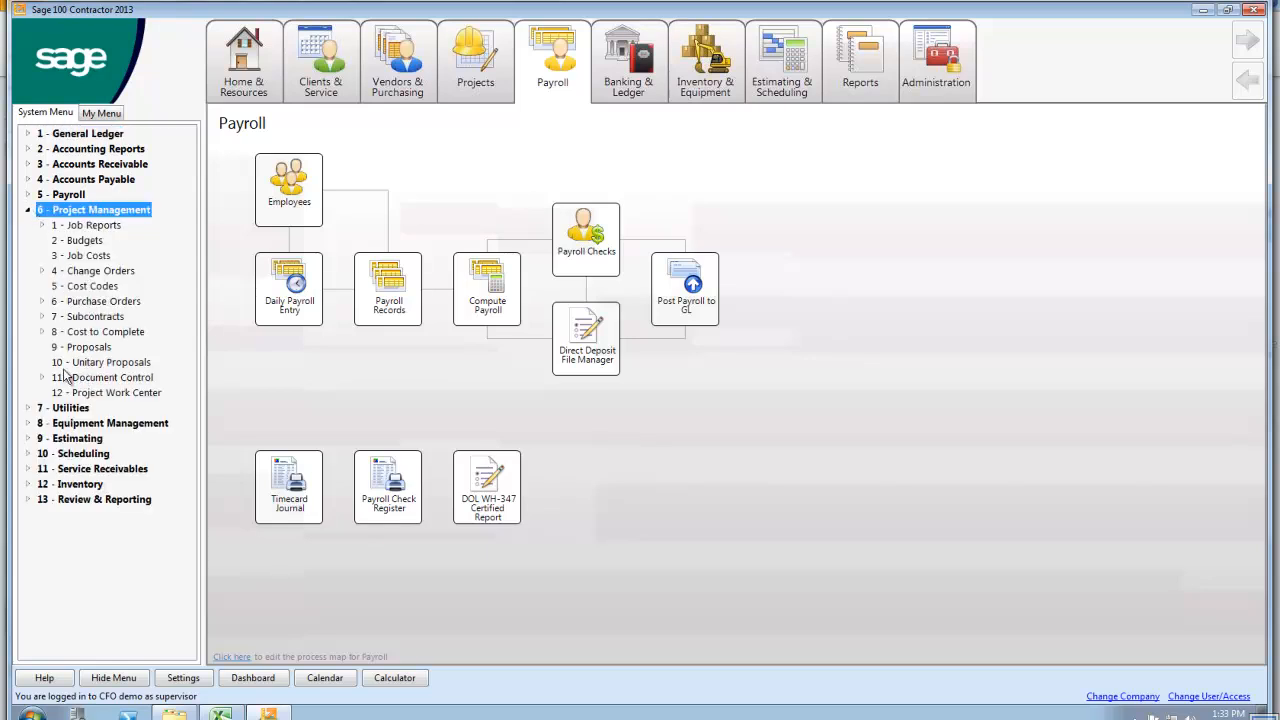
left_click(57, 333)
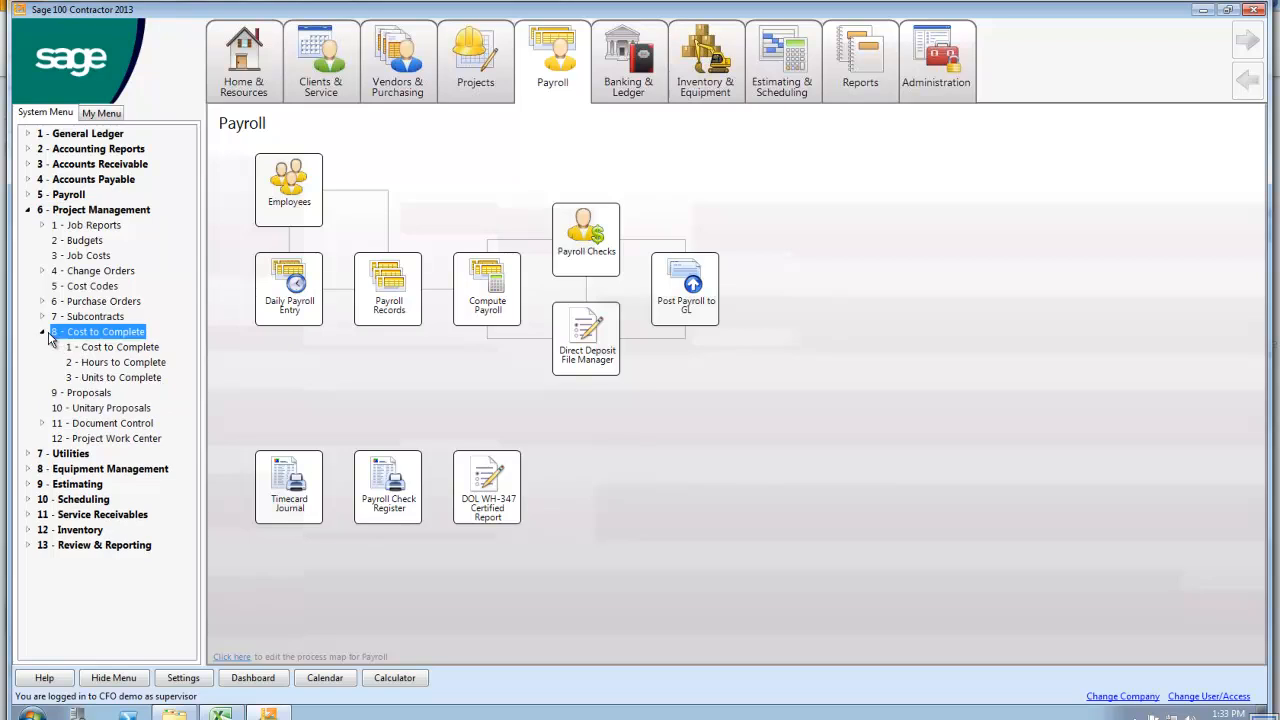
left_click(118, 364)
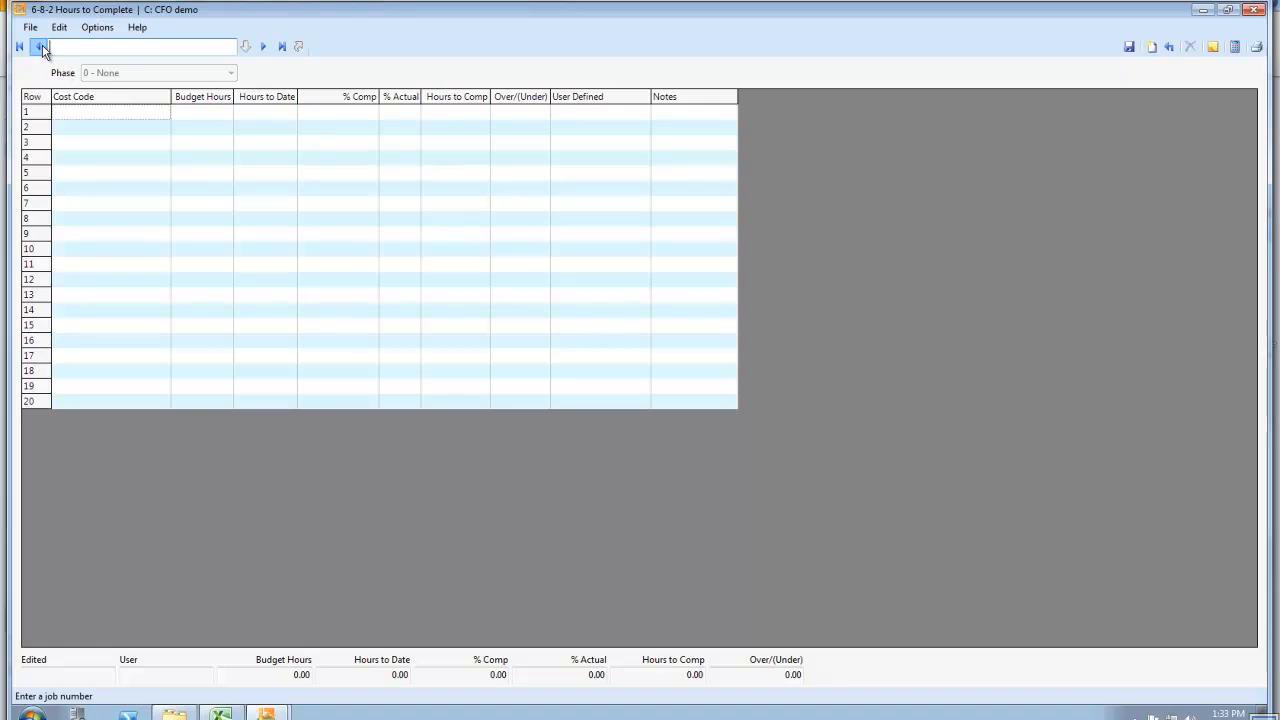
left_click(38, 46)
left_click(263, 47)
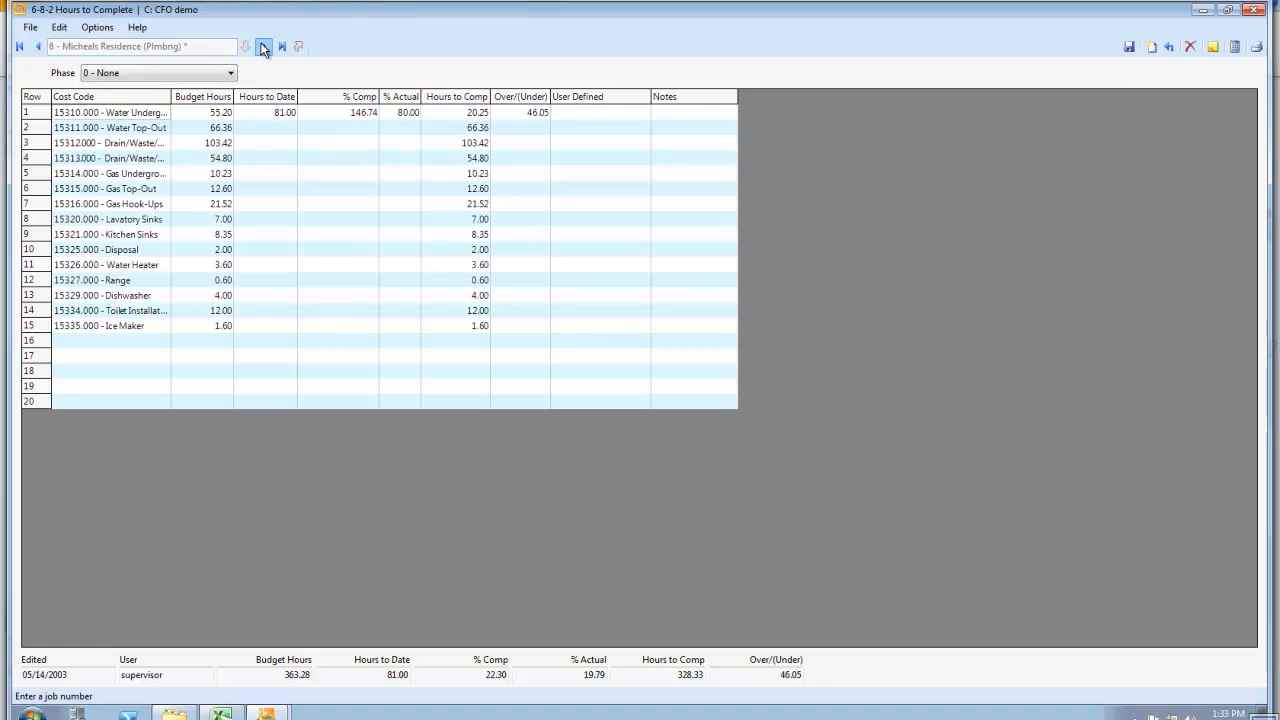
Examine the cost code, budget hours, hours to date and % Comp columns, especially for the lath and plaster labor rows
left_click(106, 98)
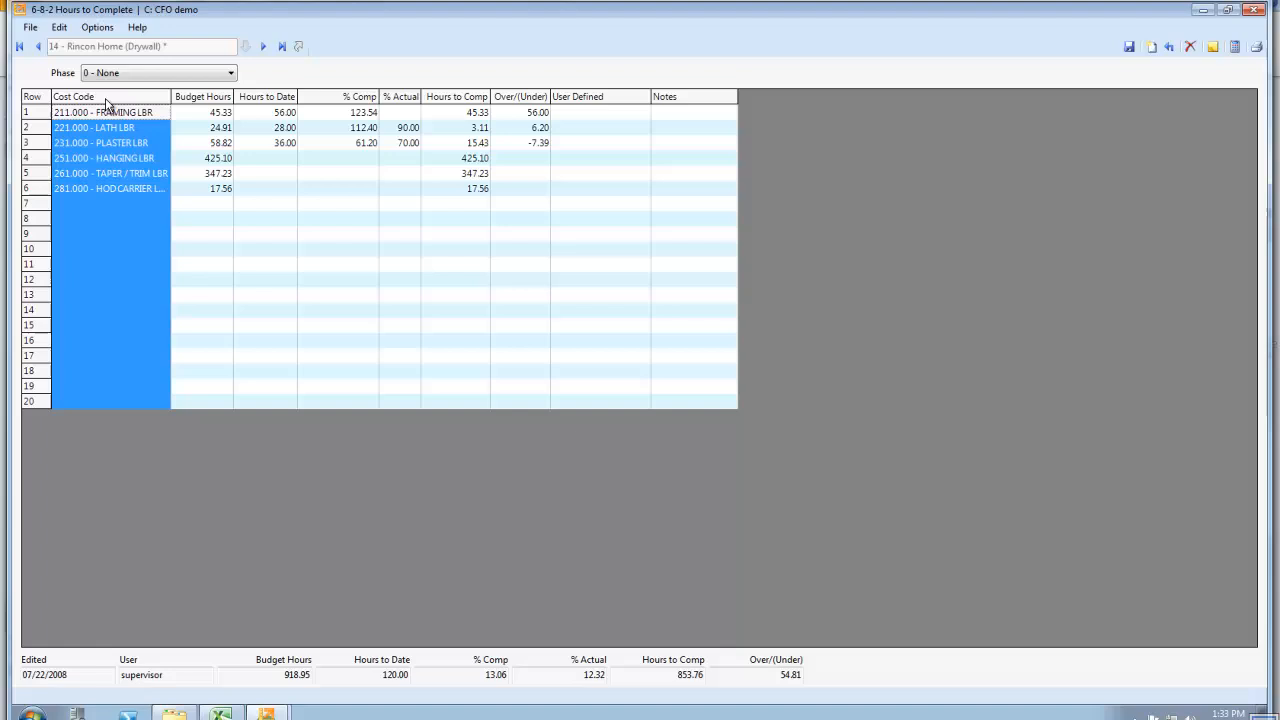
left_click(220, 98)
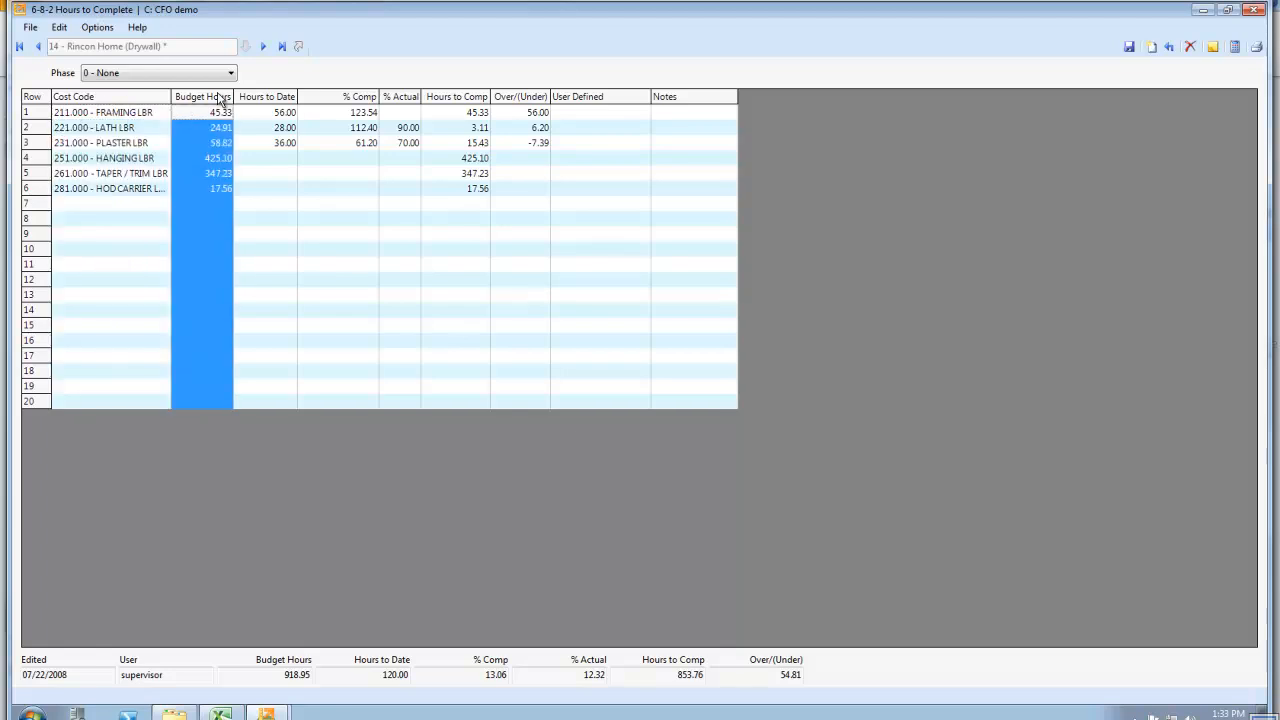
left_click(270, 100)
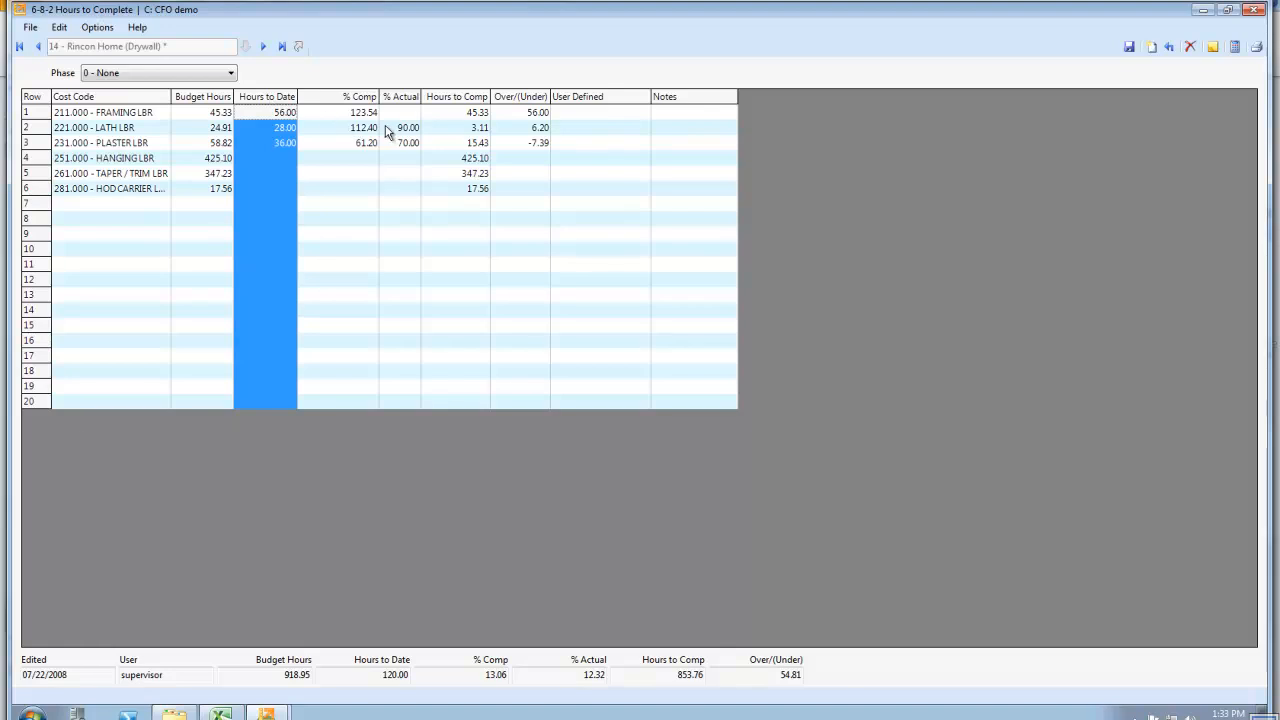
left_click(351, 101)
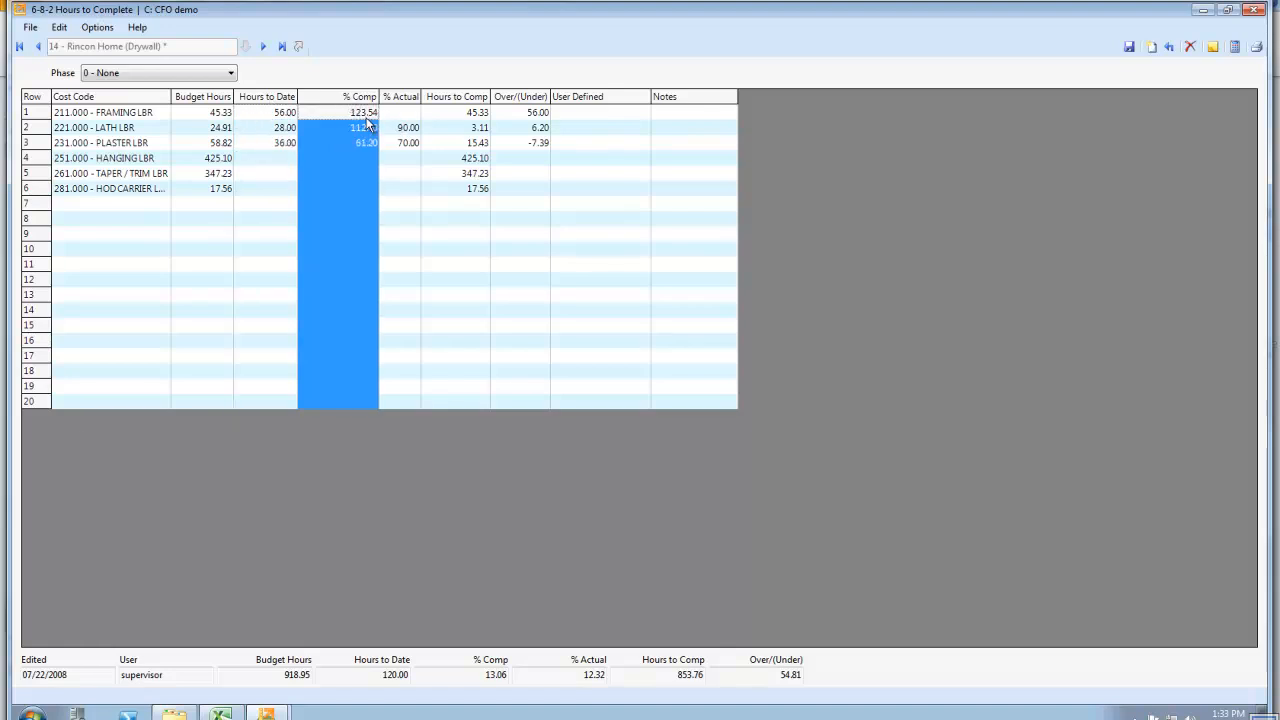
left_click(354, 129)
left_click(361, 143)
left_click(226, 147)
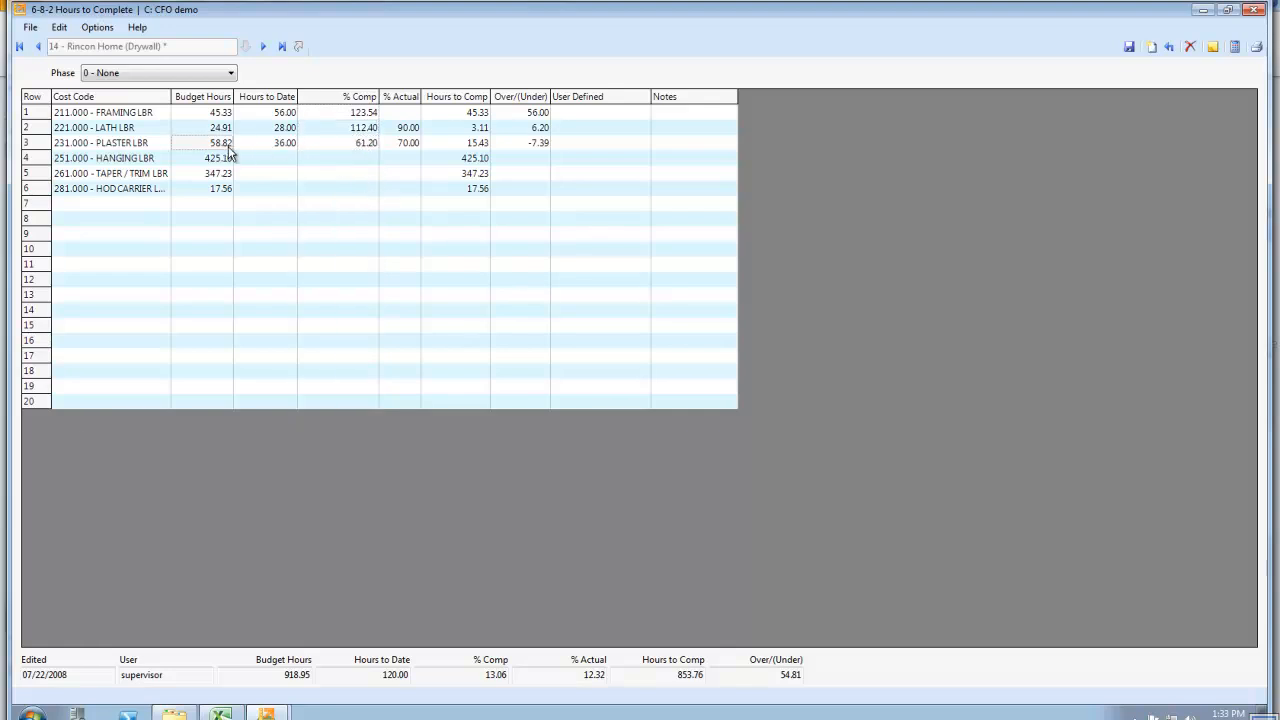
left_click(275, 147)
Set the % Actual of 231.000 - PLASTER LBR to 65 and recalculate the hours to complete
left_click(416, 150)
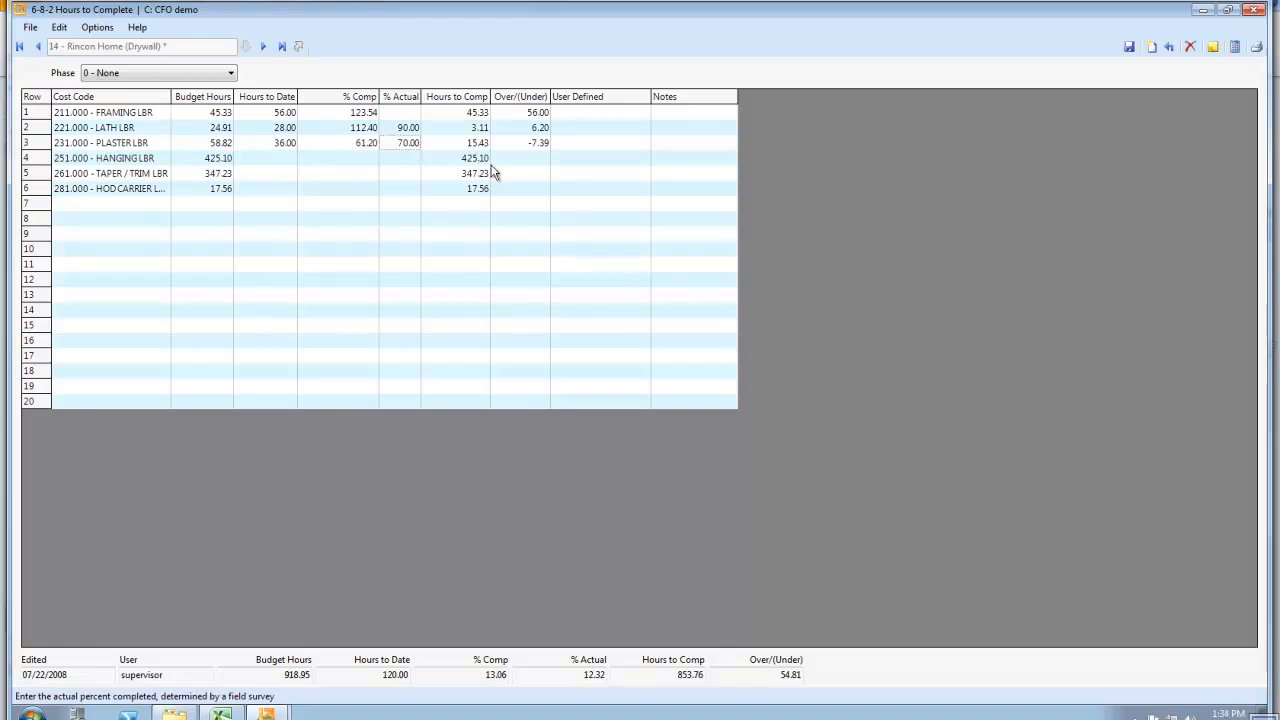
type("65")
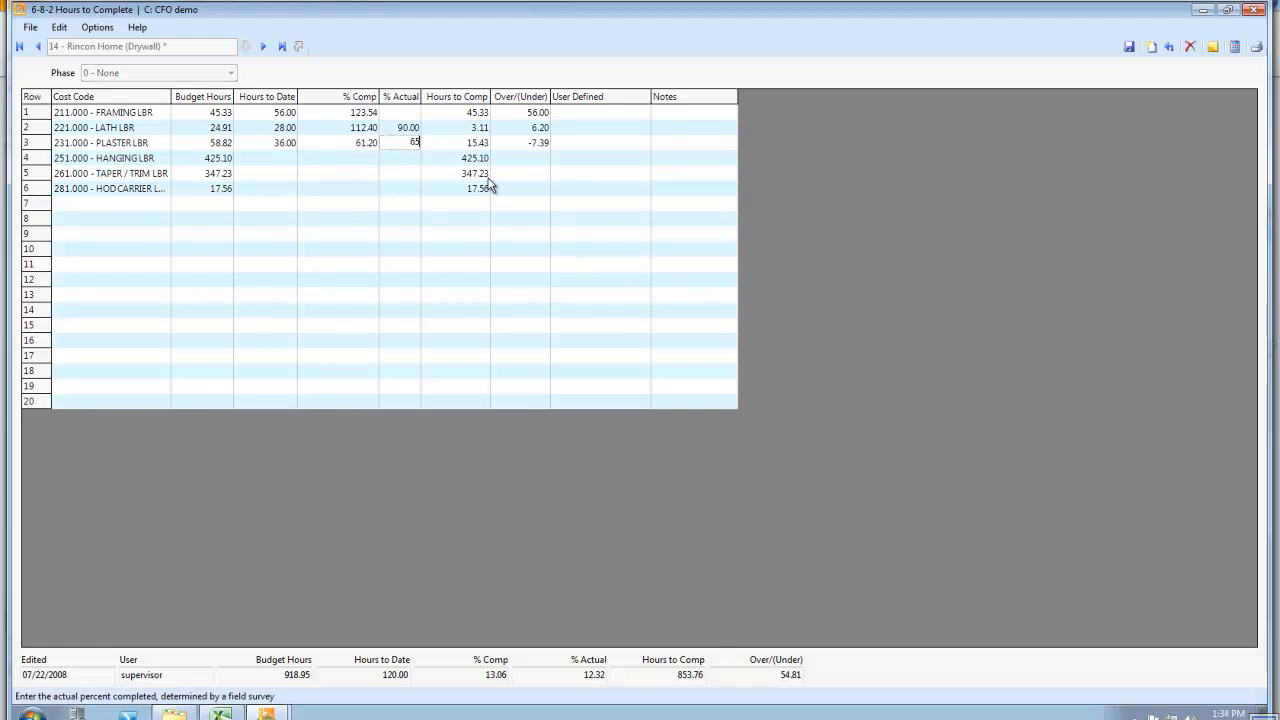
left_click(407, 97)
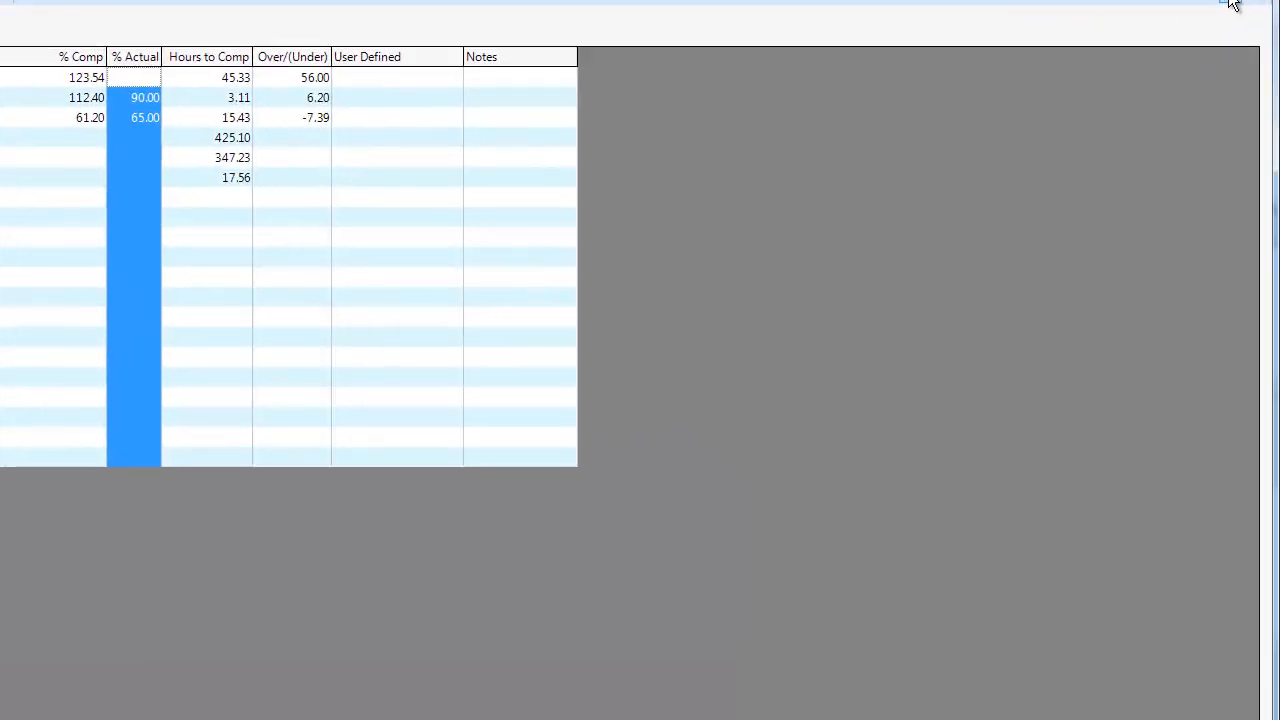
left_click(1232, 4)
Examine the plaster labor's Hours to Comp and Over/(Under) and the overall Over/(Under) total, and close Hours to Complete without saving
left_click(232, 123)
left_click(289, 121)
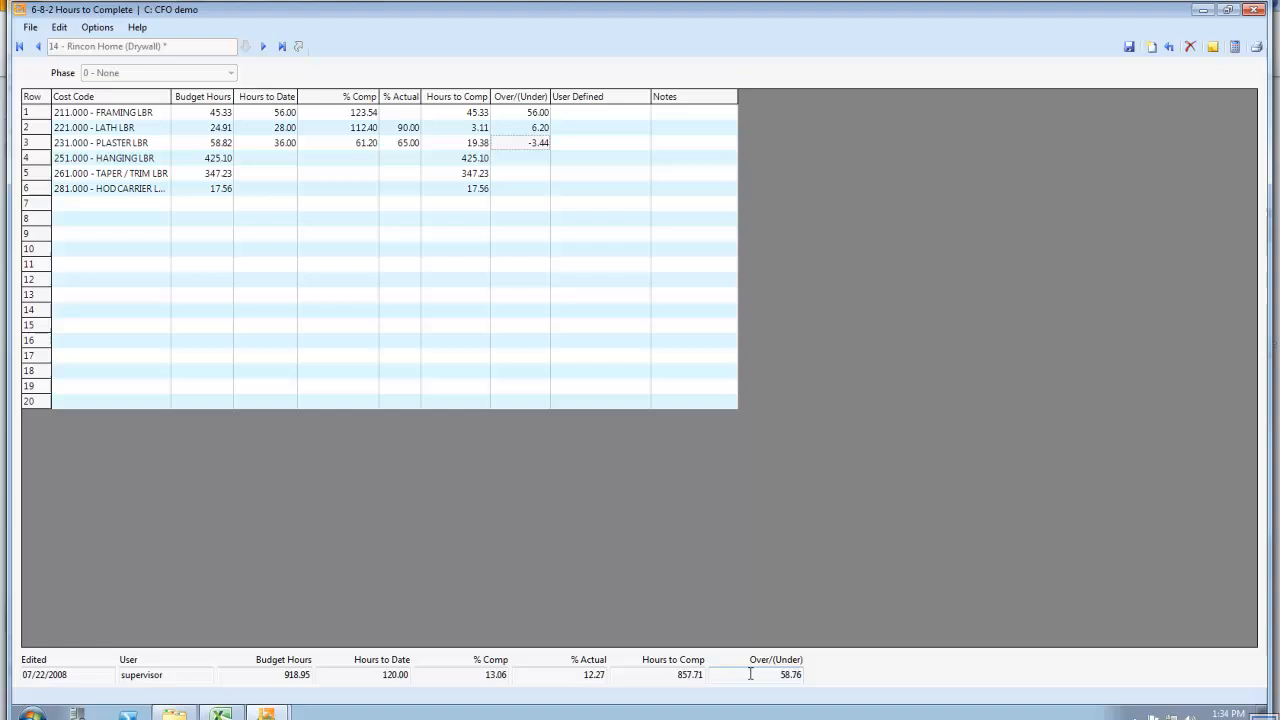
left_click_drag(779, 674, 832, 673)
left_click(1253, 10)
left_click(652, 412)
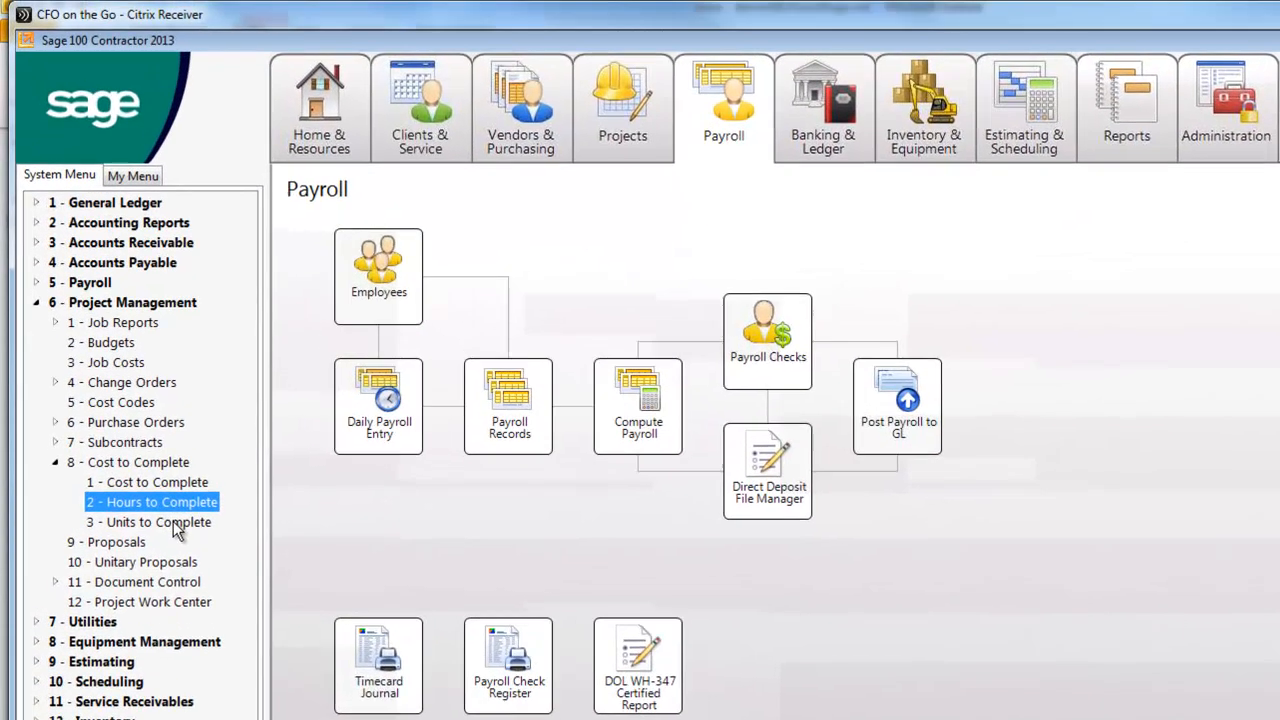
Open Units to Complete for job 5 - Highway 39 (Gen Engineering) and examine the demolition row and the mobilization row's budget and cost to date
left_click(145, 424)
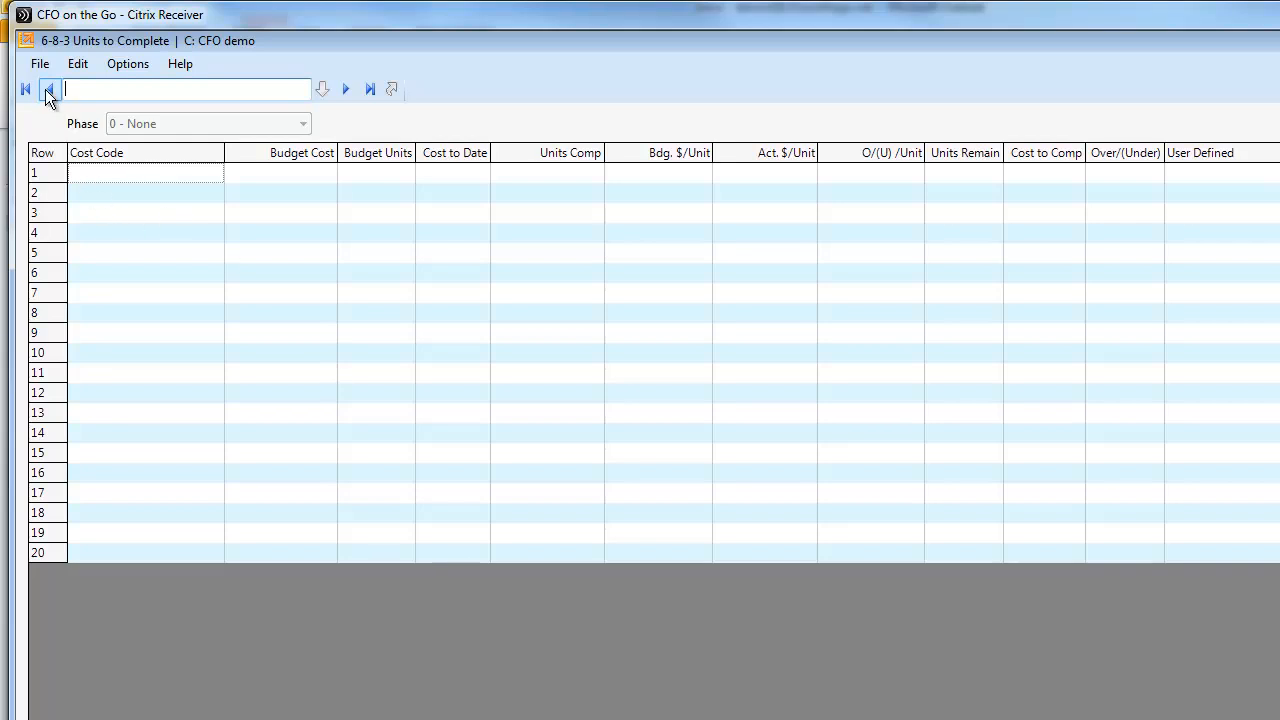
left_click(48, 90)
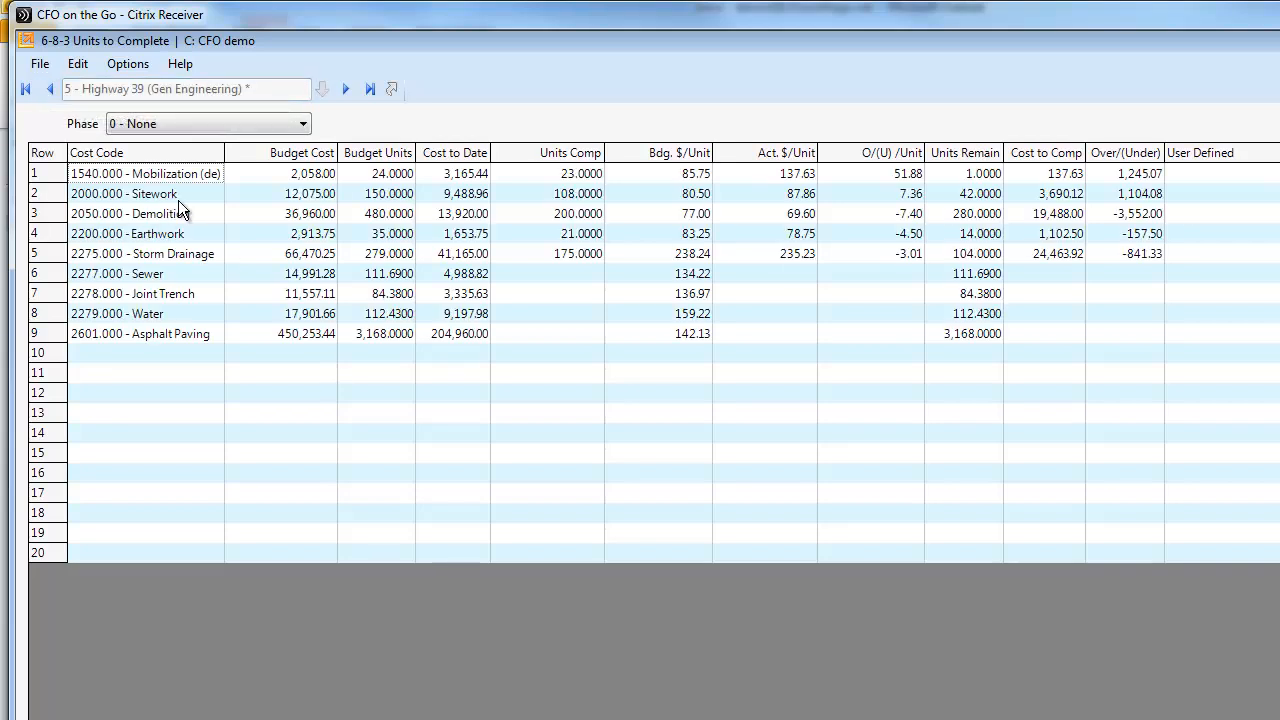
left_click(36, 214)
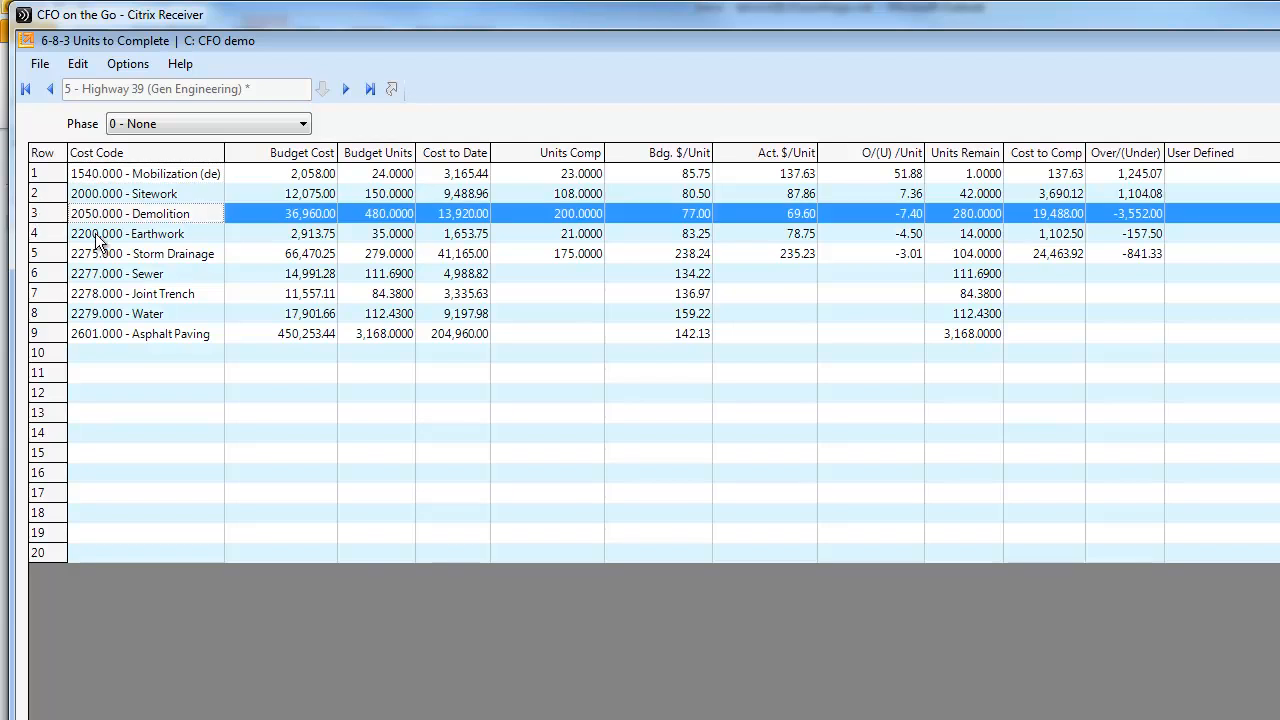
left_click(33, 176)
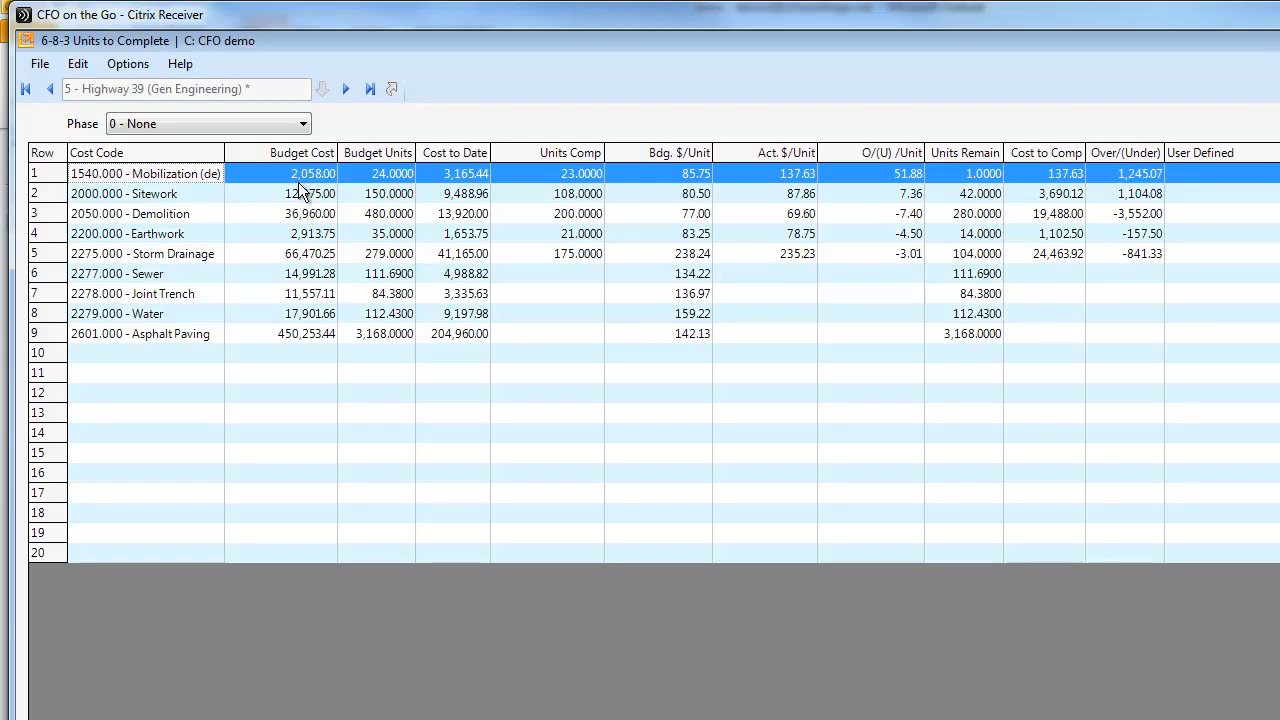
left_click(385, 181)
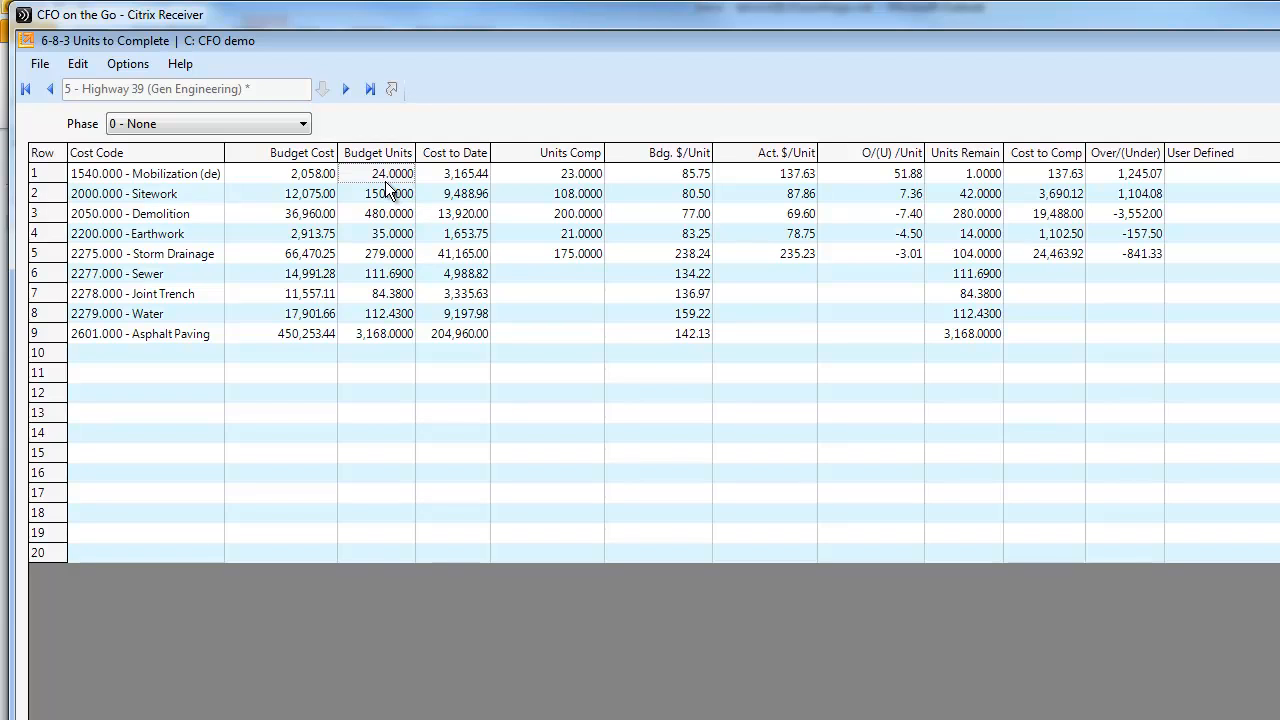
left_click(460, 176)
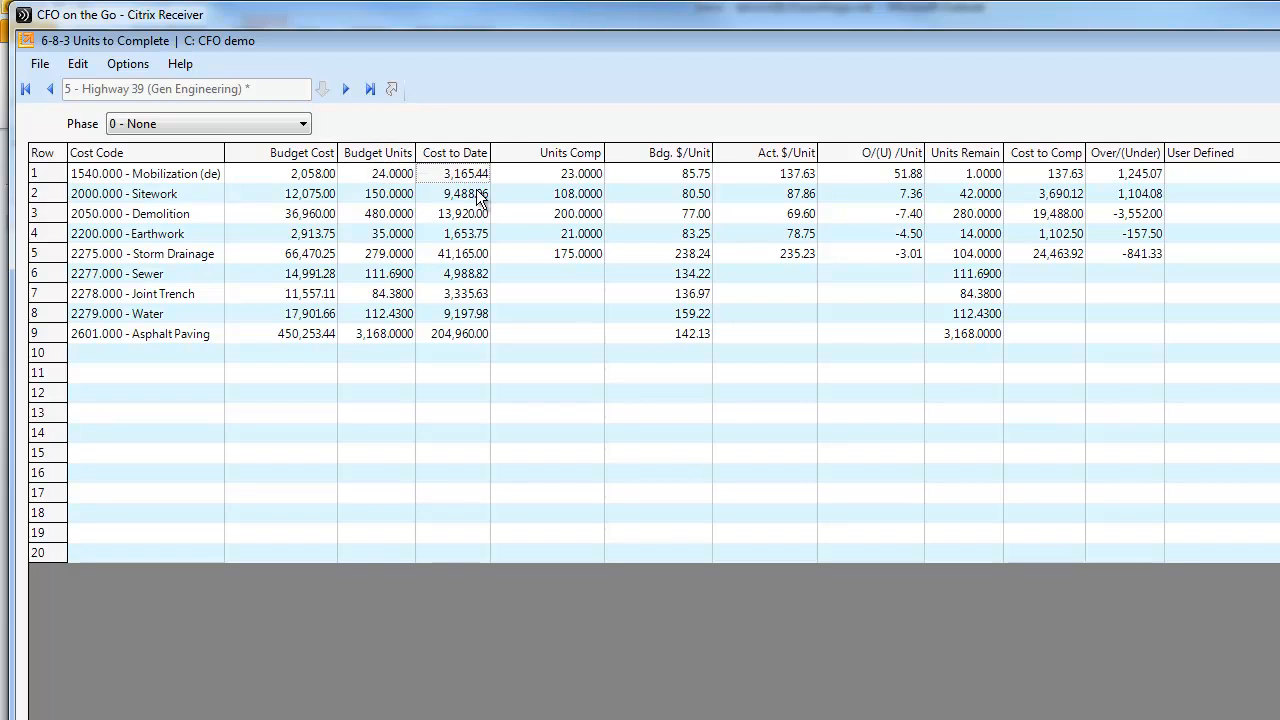
Set the Units Comp of 1540.000 - Mobilization to 21 and recalculate the row
left_click(556, 176)
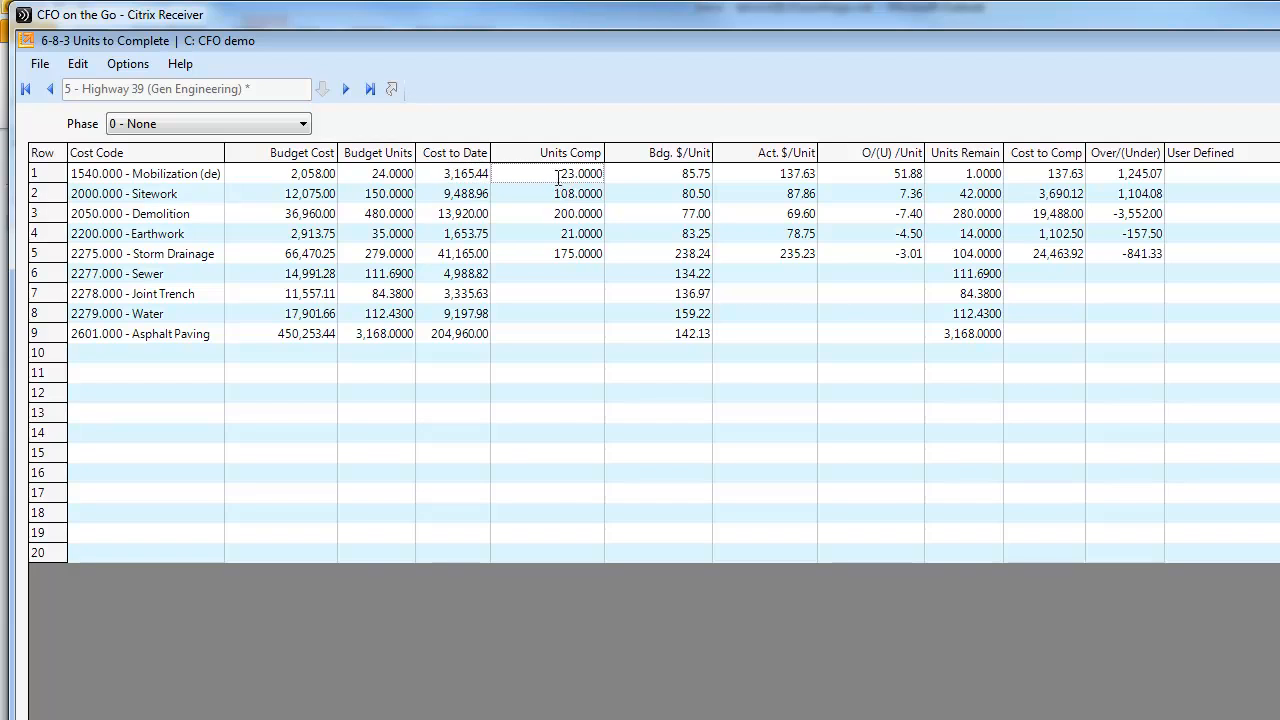
type("21")
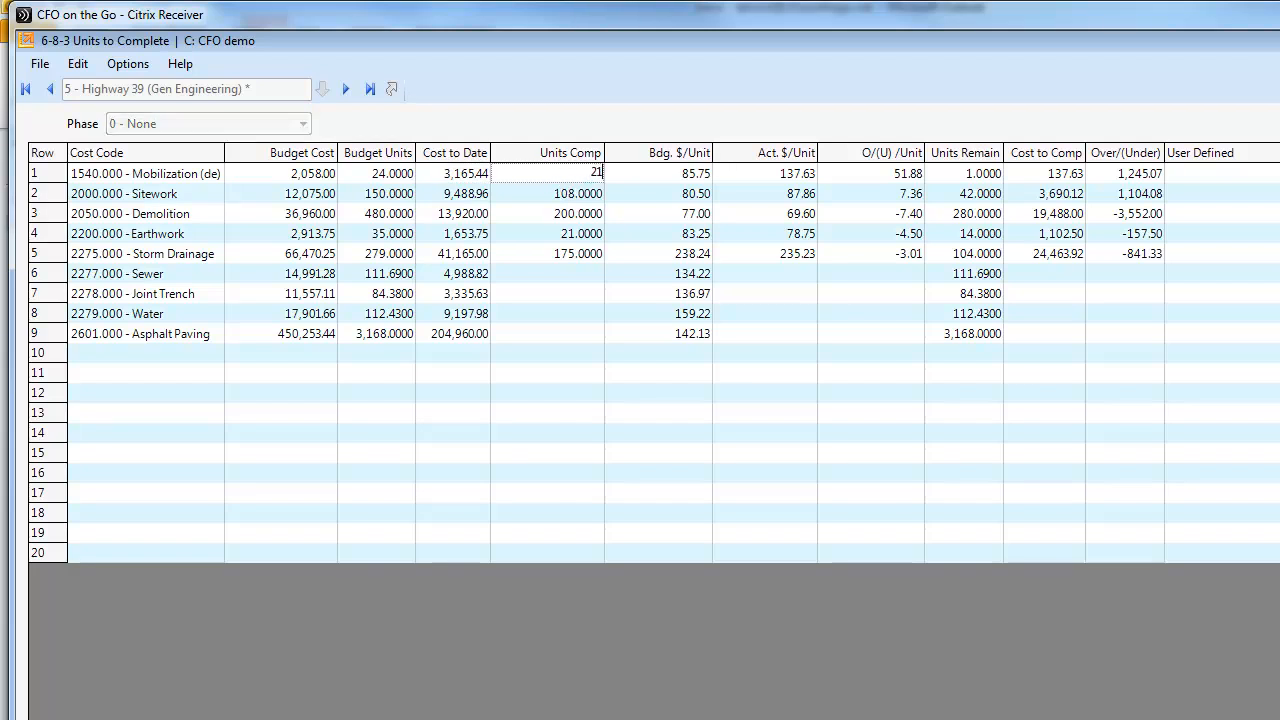
key("Return")
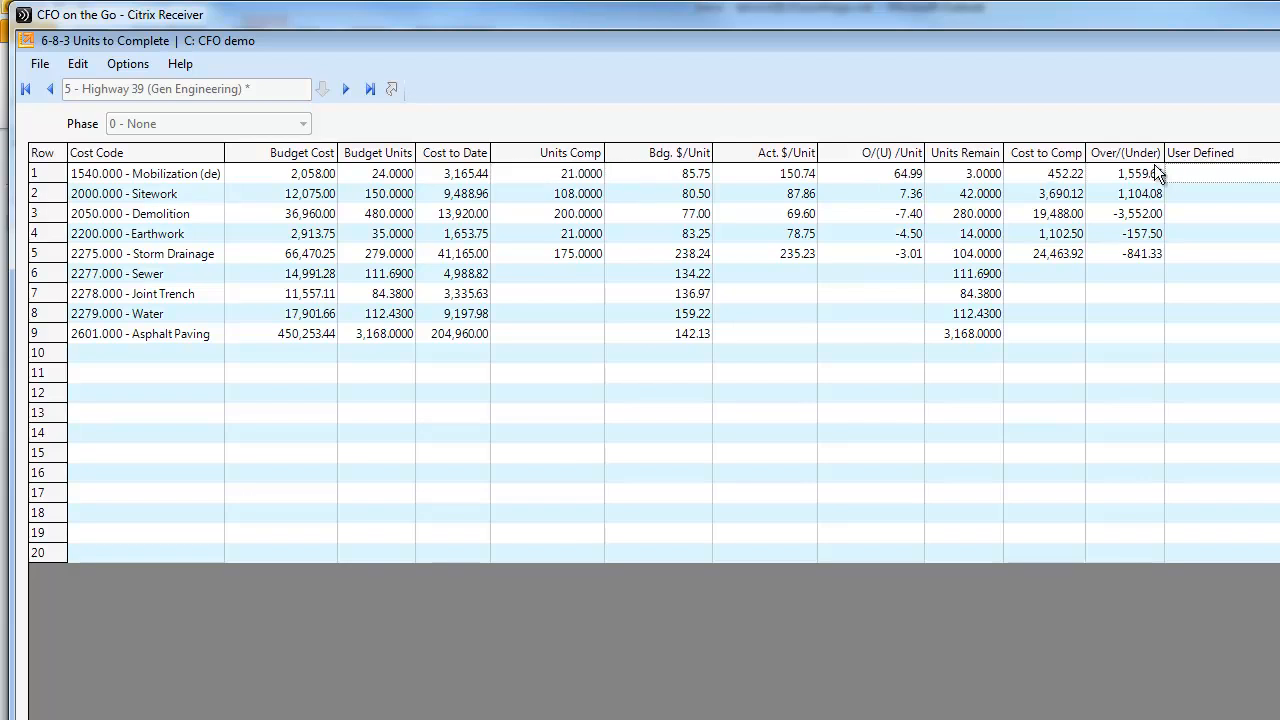
Examine the mobilization row's budgeted and actual cost per unit, O/(U) /Unit and Cost to Comp, plus the Over/(Under) column
left_click(696, 176)
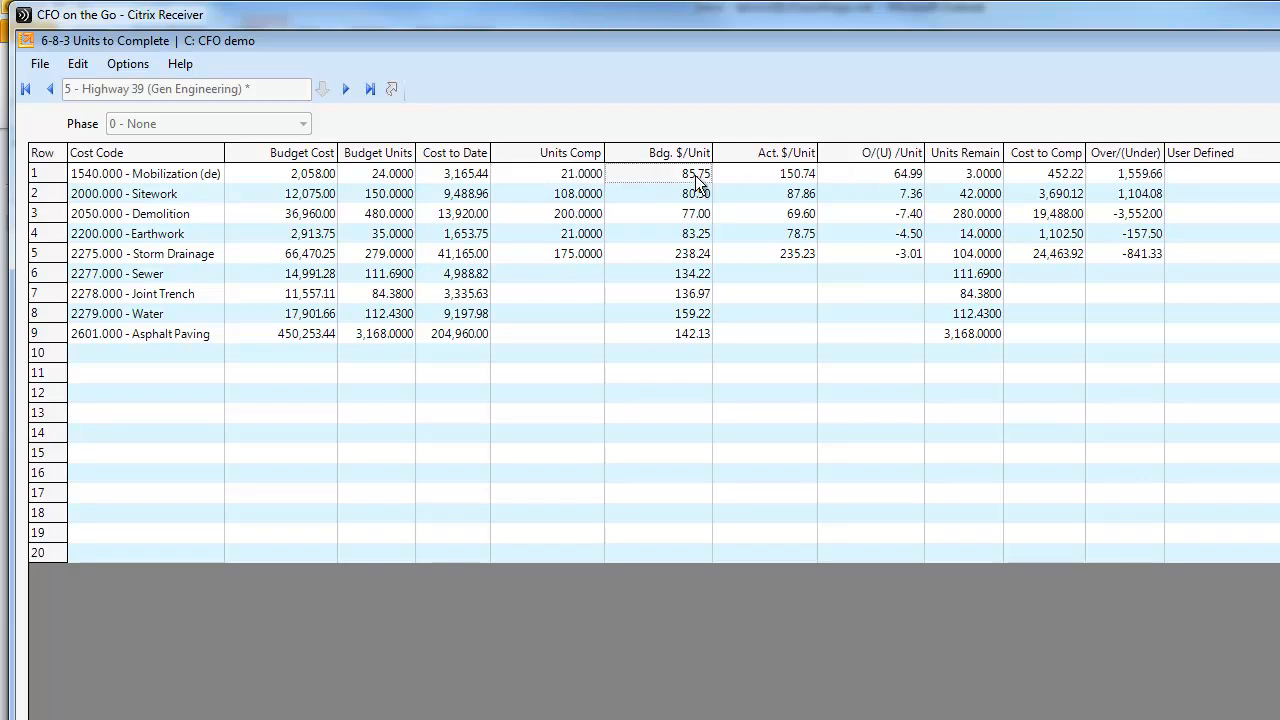
left_click(773, 180)
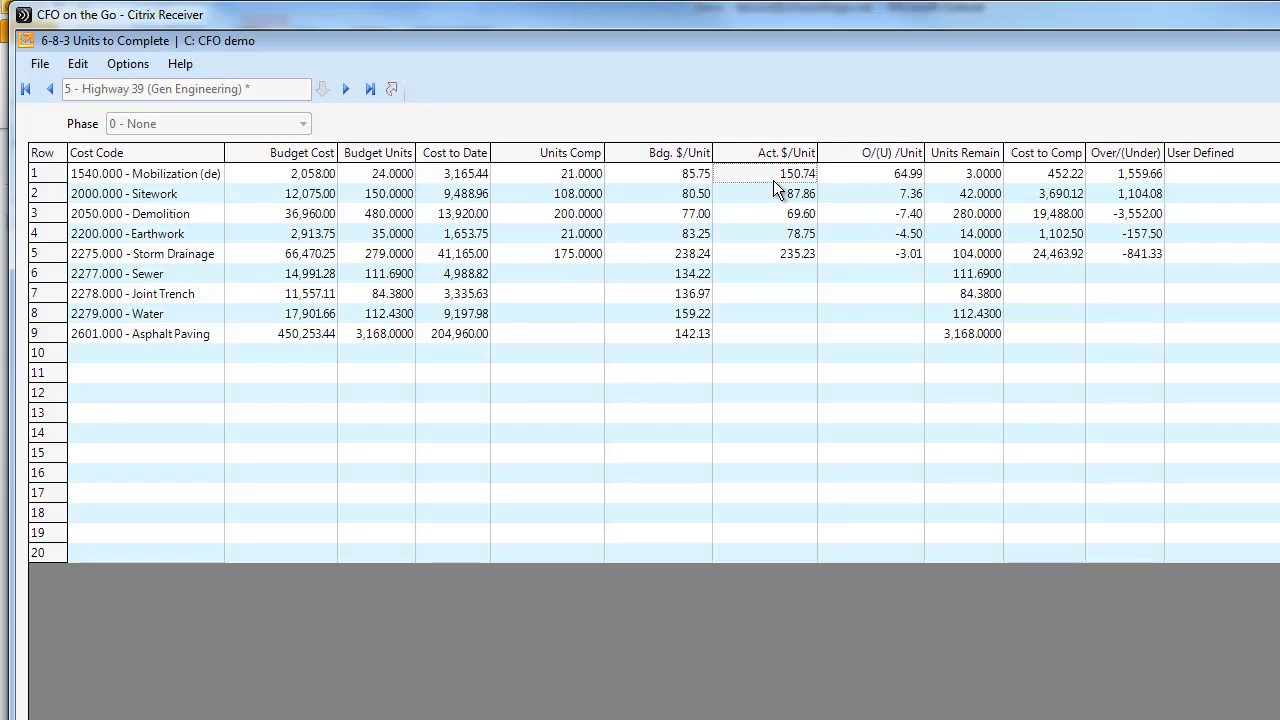
left_click(892, 179)
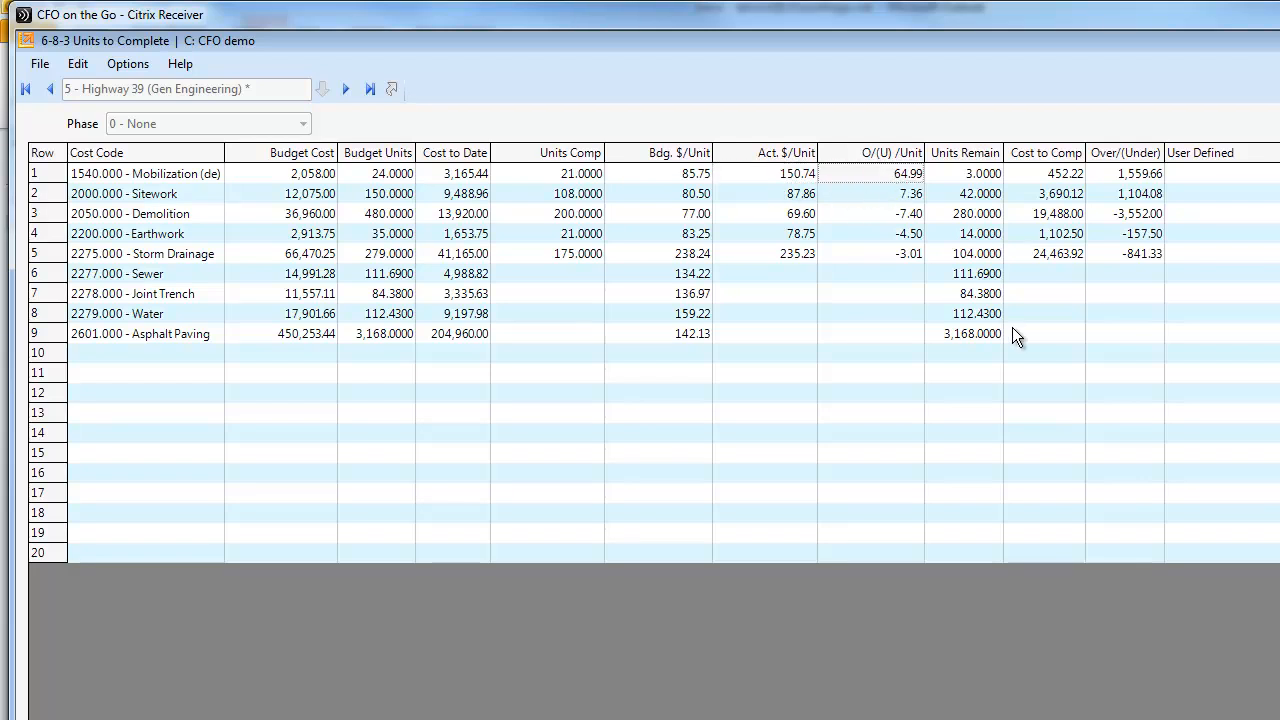
left_click(1062, 178)
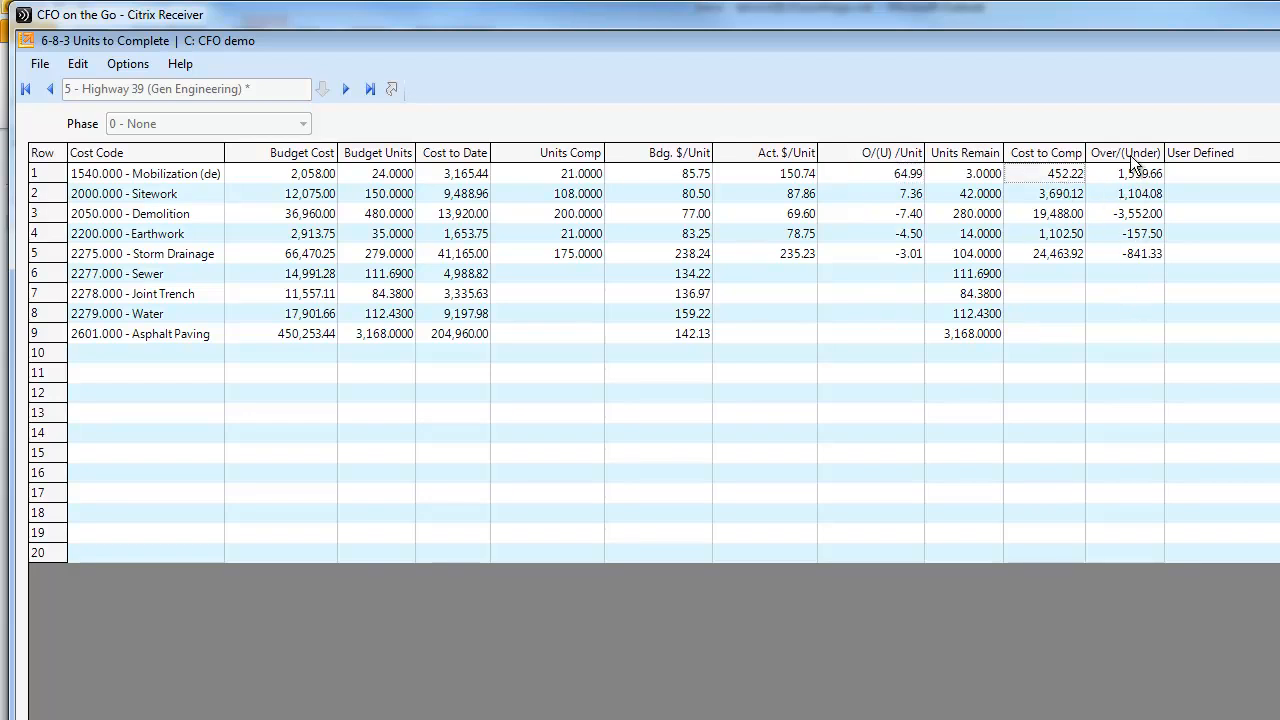
left_click(1131, 158)
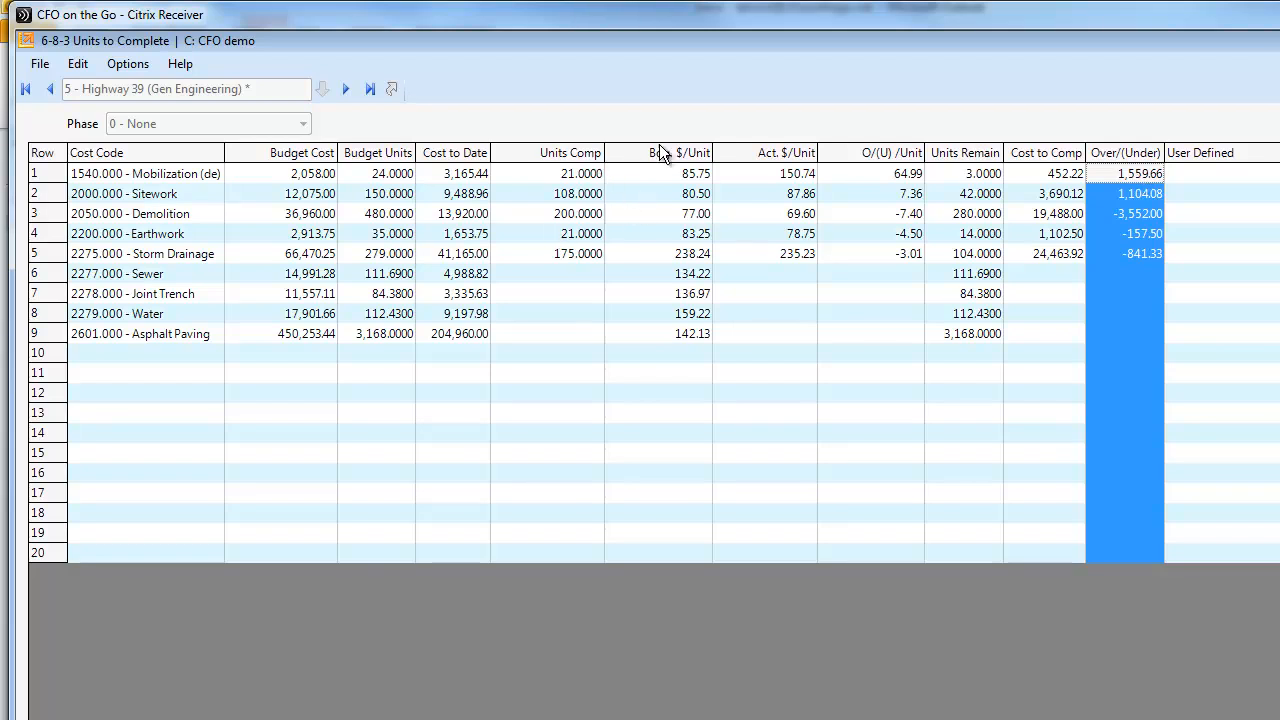
Examine the Units Comp column and the mobilization row's unit costs, and close Units to Complete without saving
left_click(567, 158)
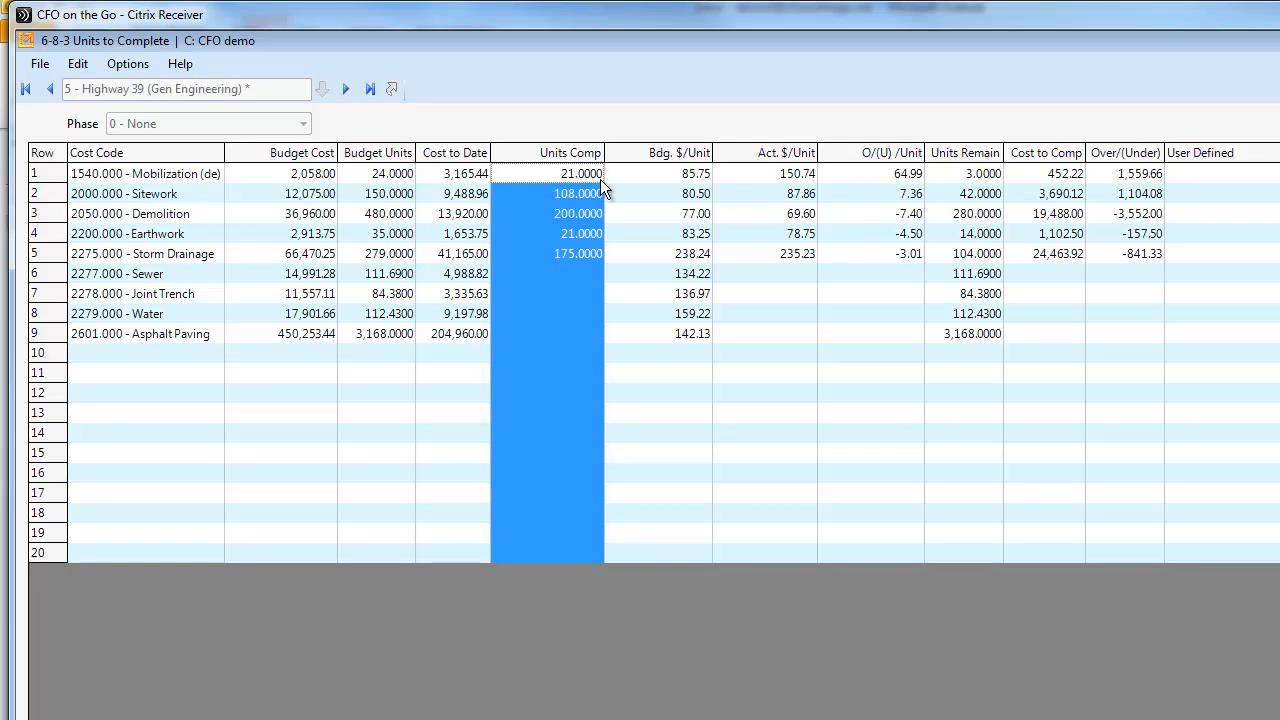
left_click(47, 178)
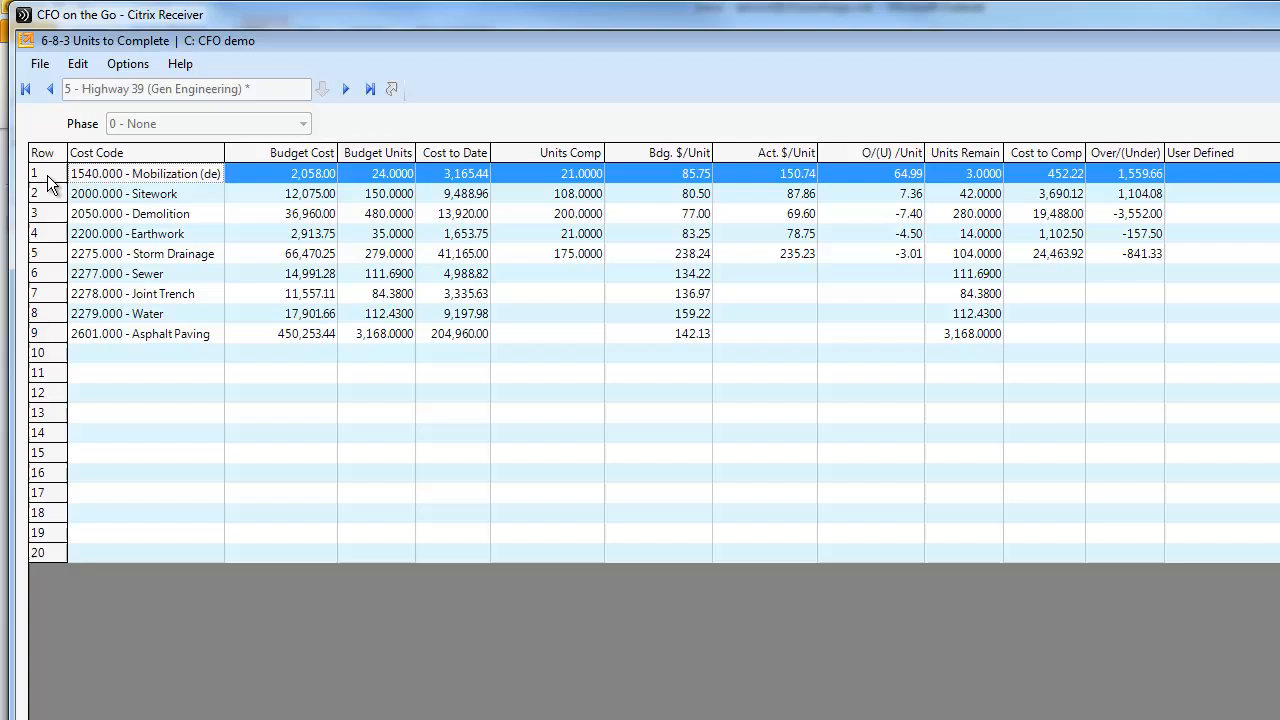
left_click(689, 179)
left_click(779, 179)
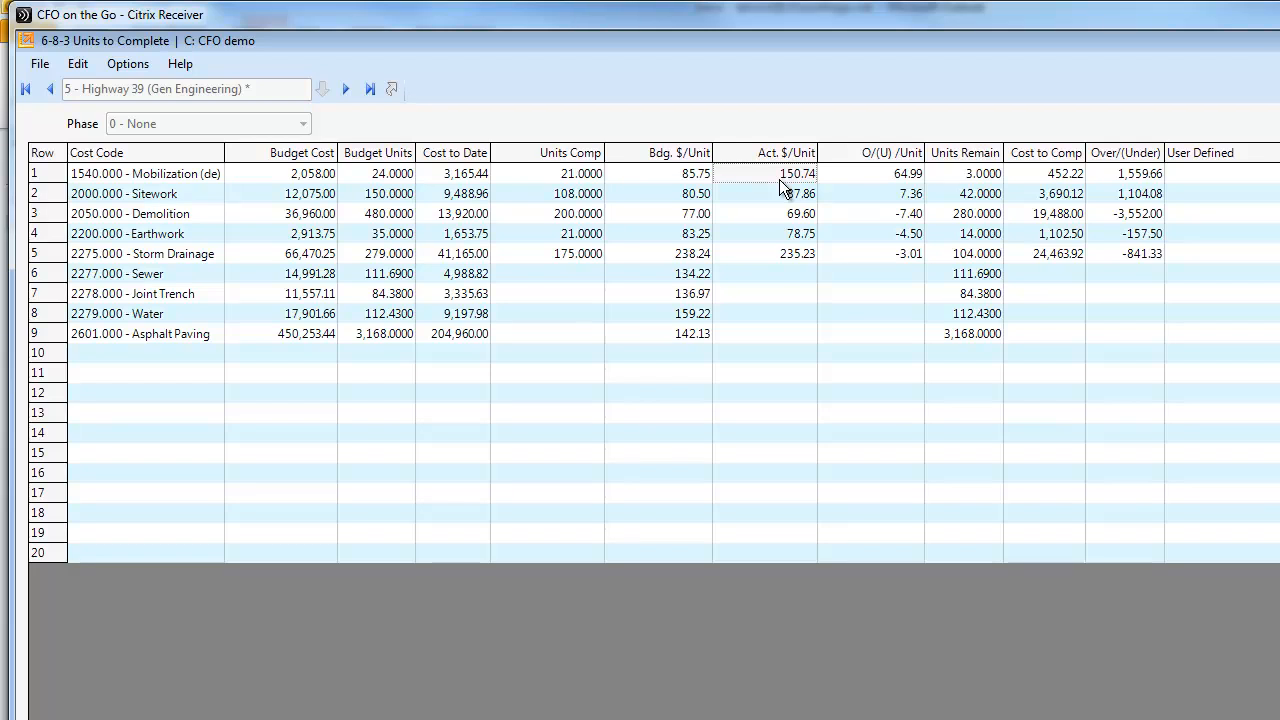
left_click_drag(52, 177, 62, 294)
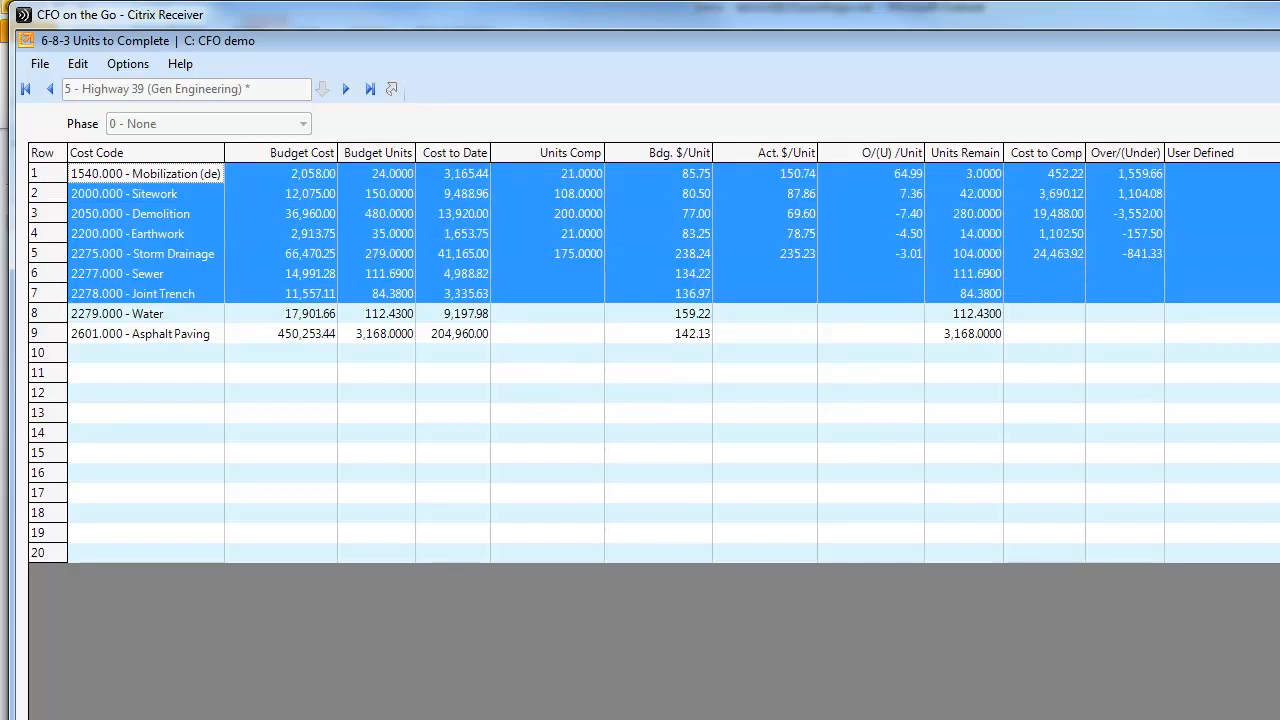
key("Escape")
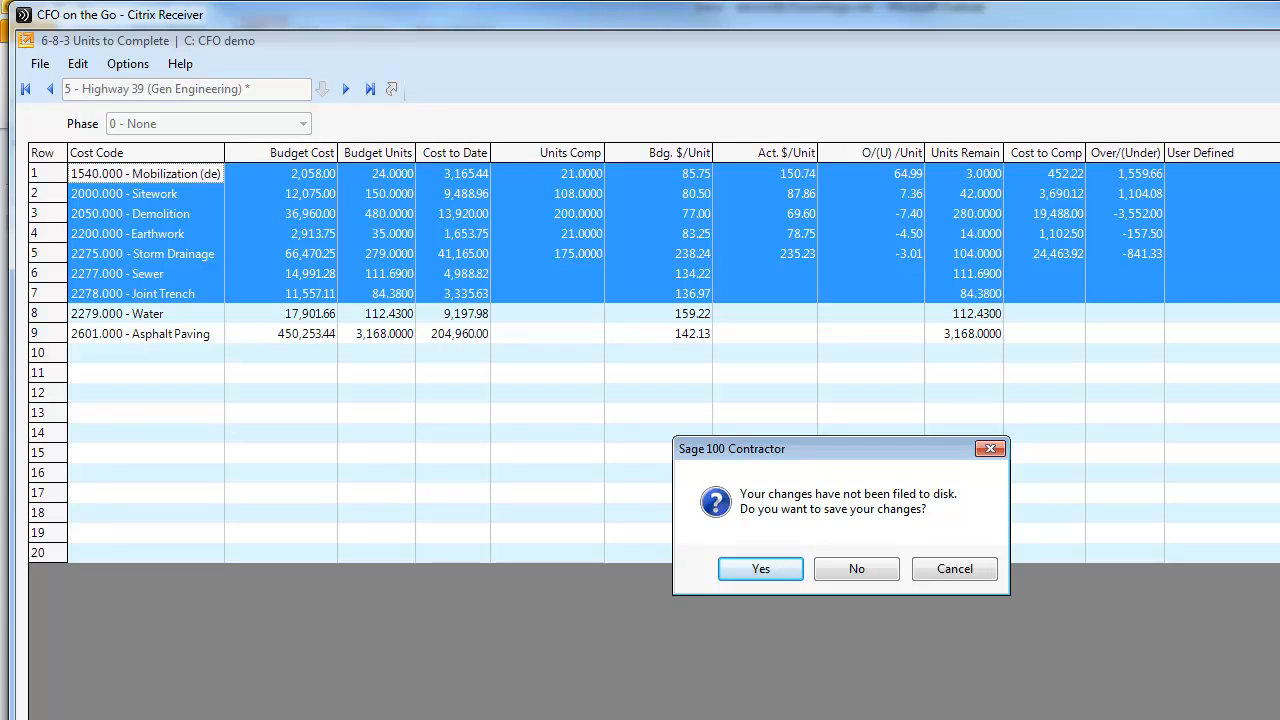
left_click(841, 567)
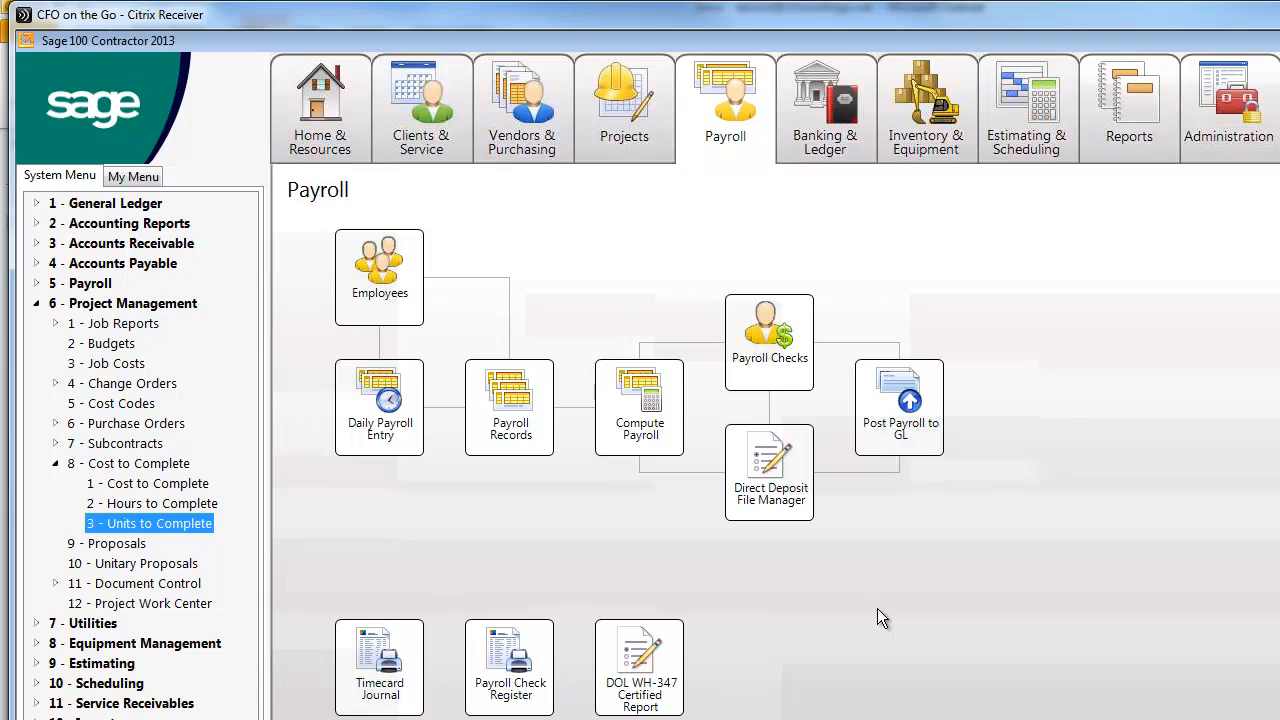
Open the Certified Payroll Report from Payroll Reports, accept the substitute printer for now, and preview report 31 - Department of Labor
left_click(37, 283)
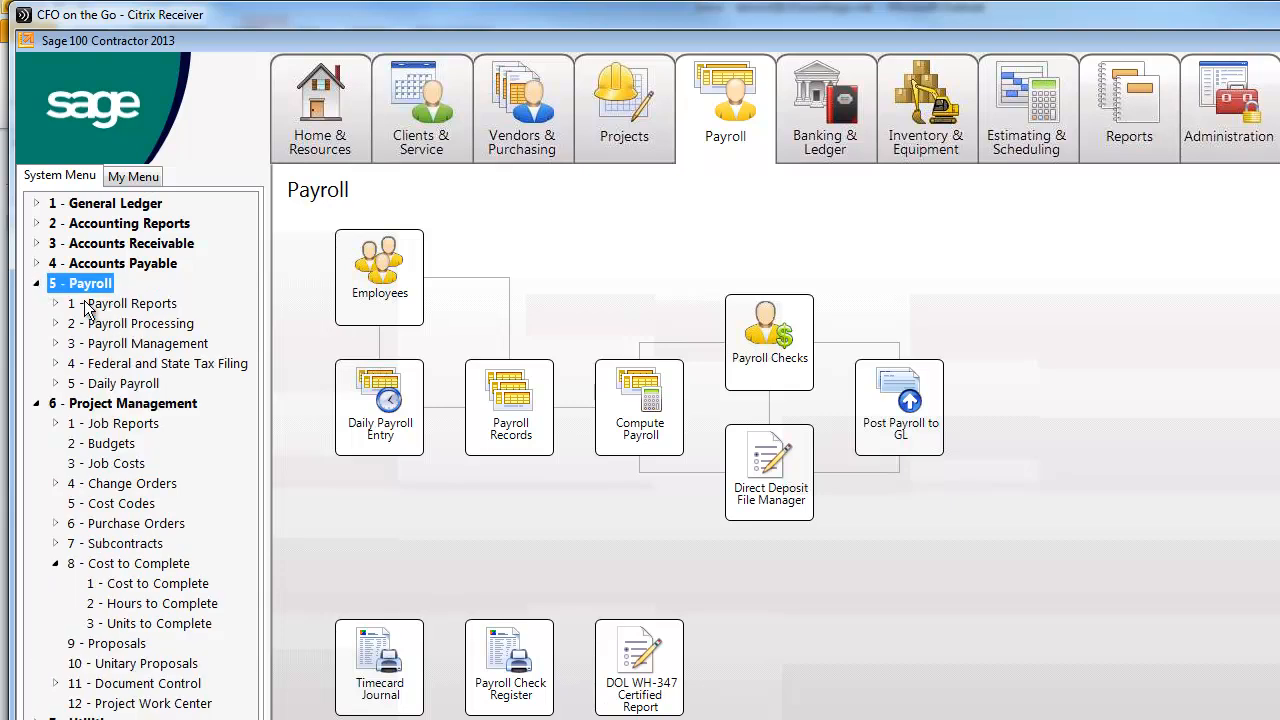
left_click(66, 303)
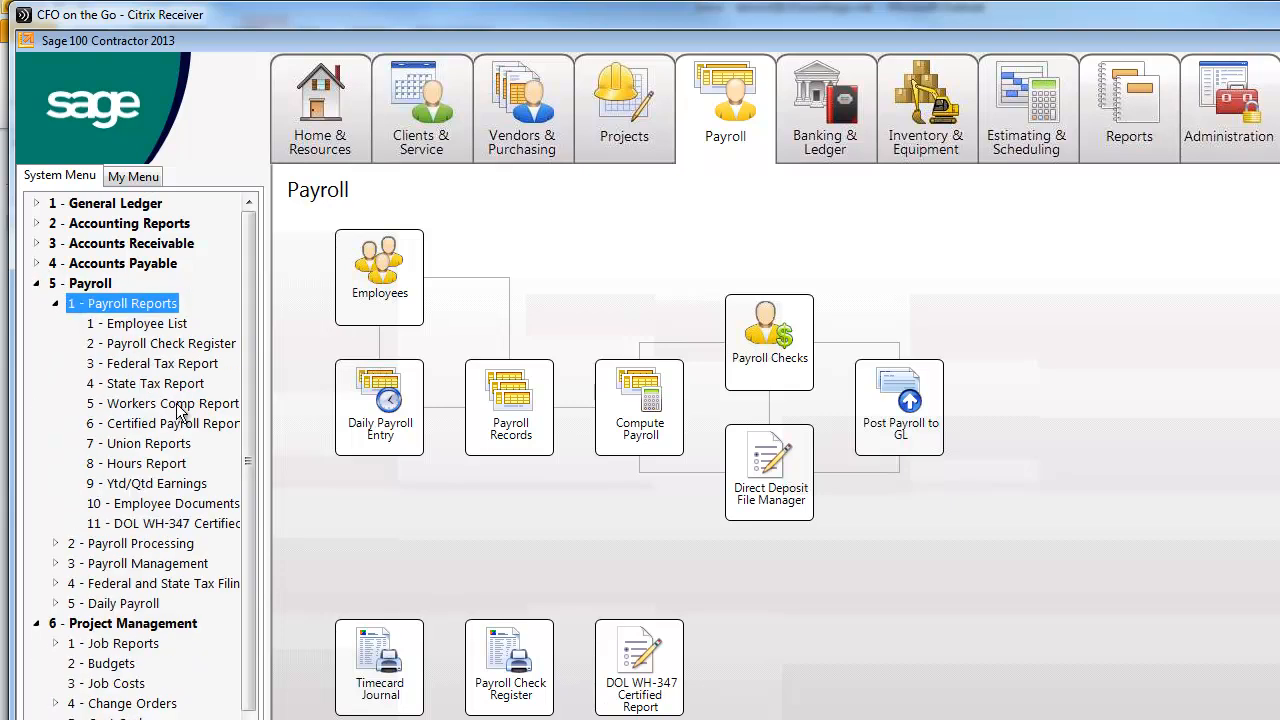
left_click(176, 423)
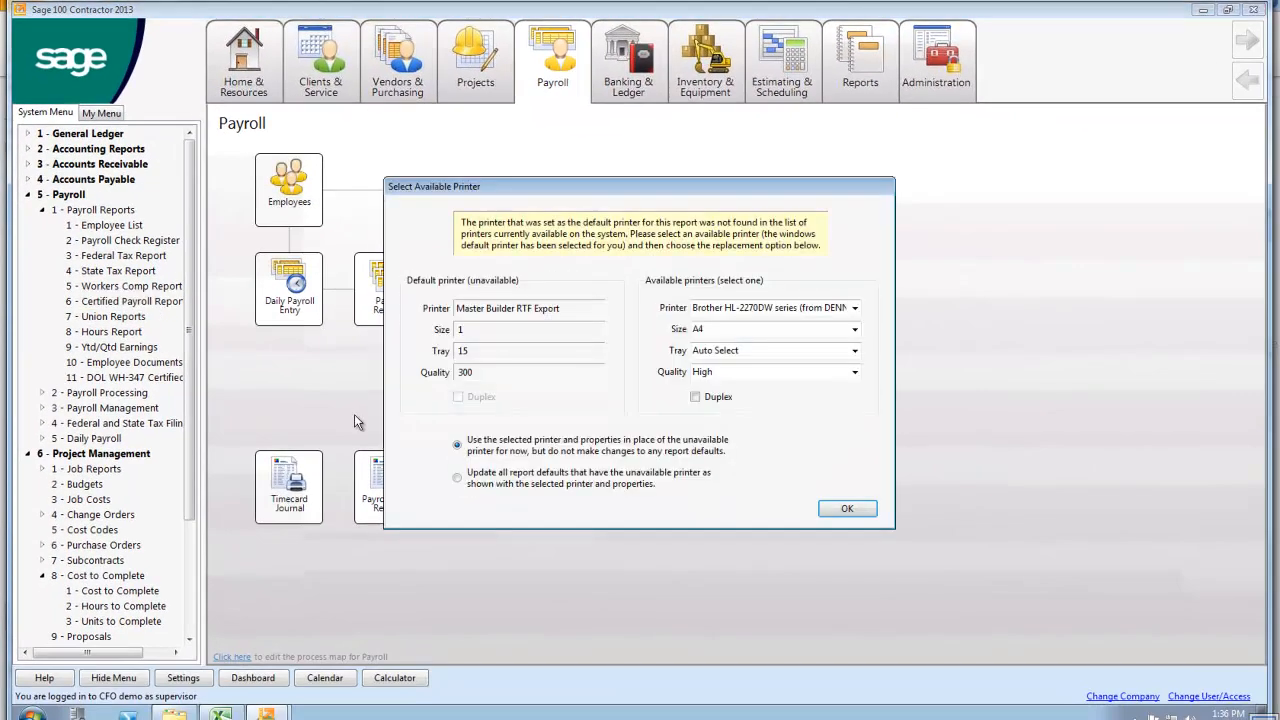
left_click(836, 512)
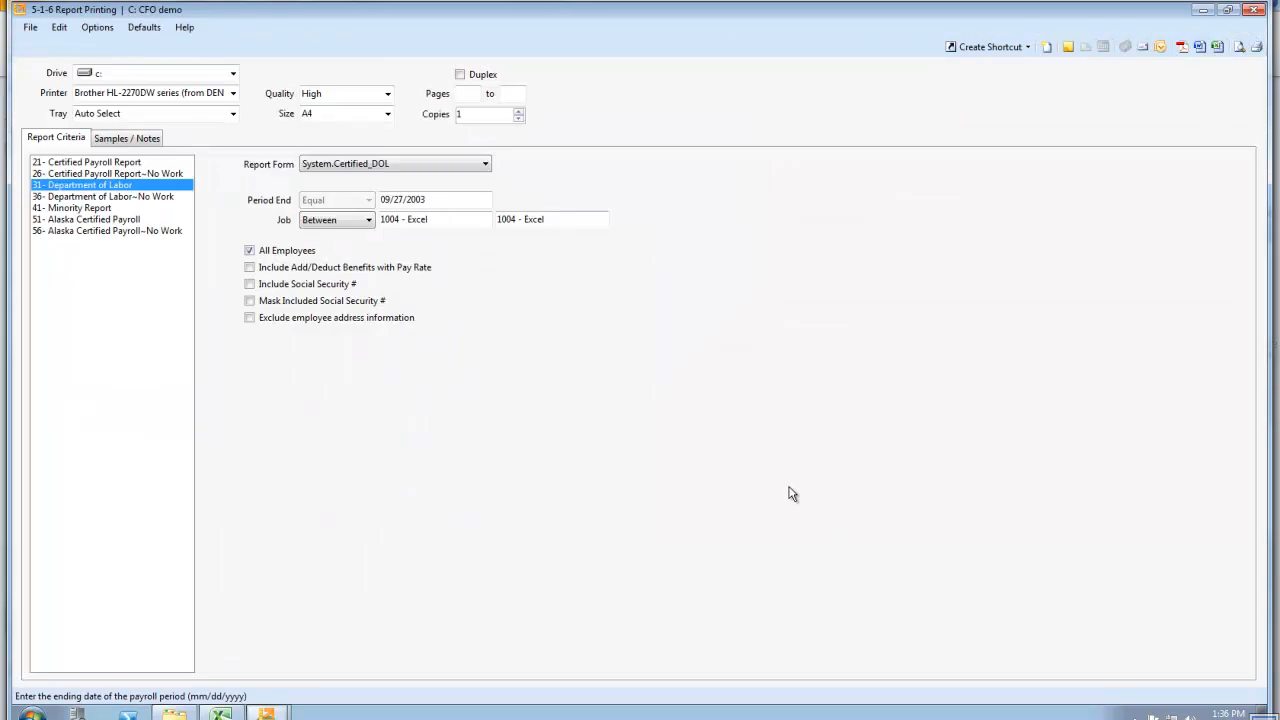
left_click(1239, 46)
left_click(681, 430)
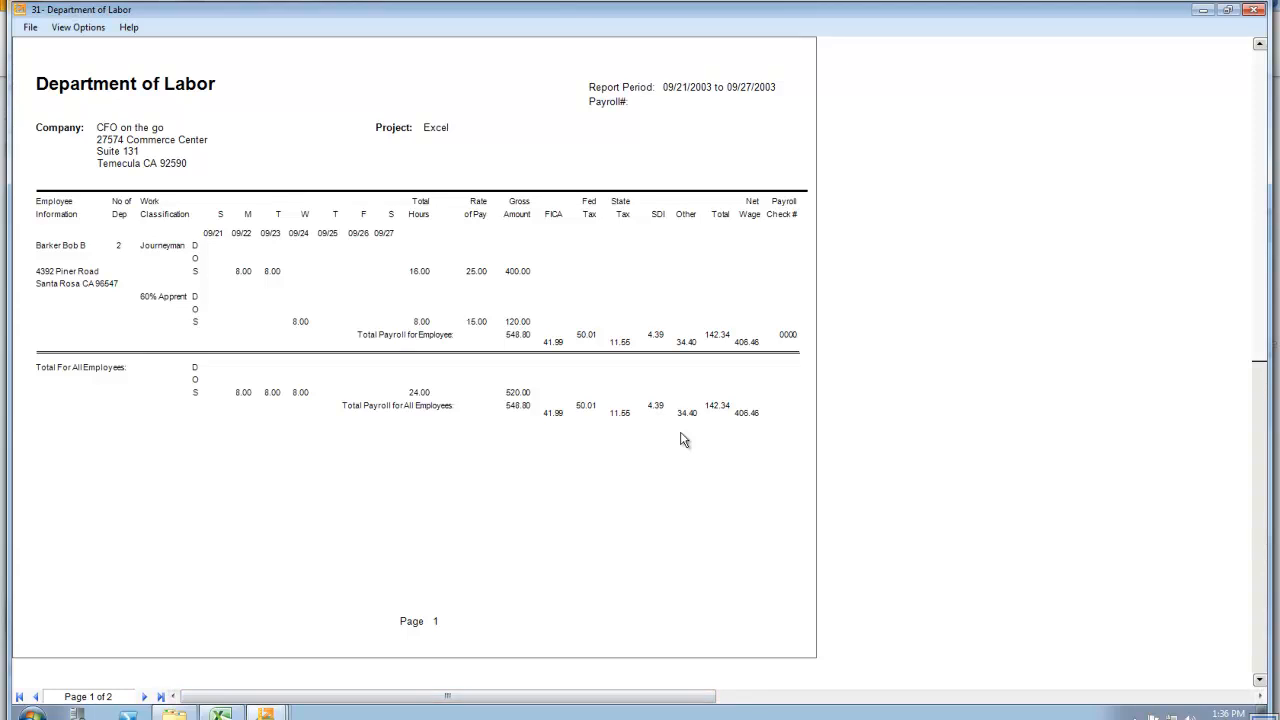
View page 2 of the Department of Labor report, and close the preview and the report printing window
left_click(146, 697)
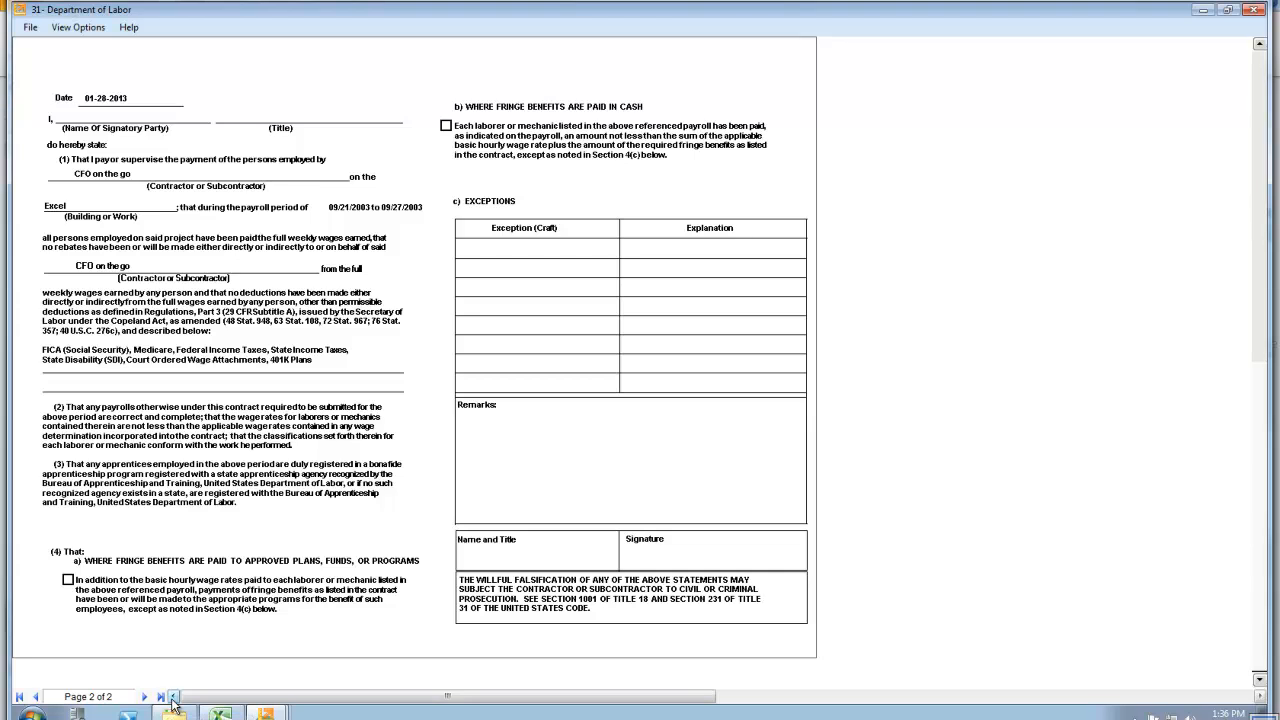
left_click(1253, 9)
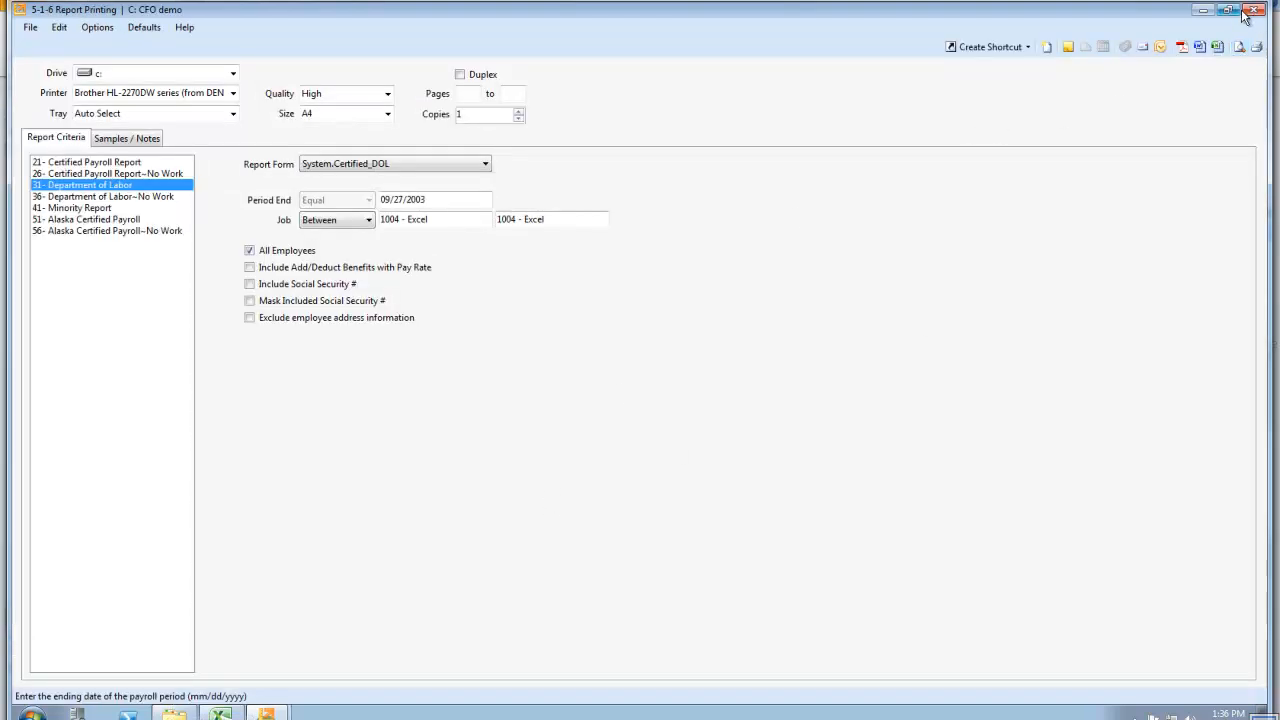
left_click(1253, 10)
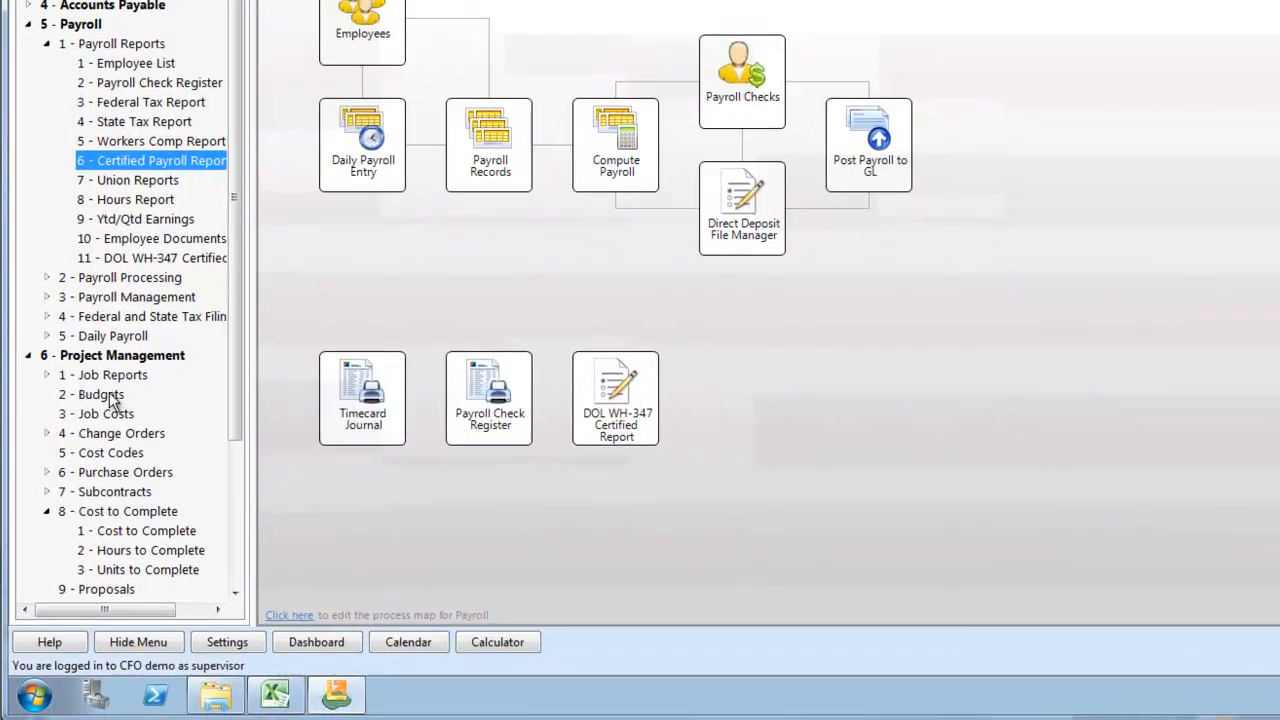
Open the Job Status Report from Project Management's Job Reports and send the landscape version as an Outlook email attachment
left_click(105, 470)
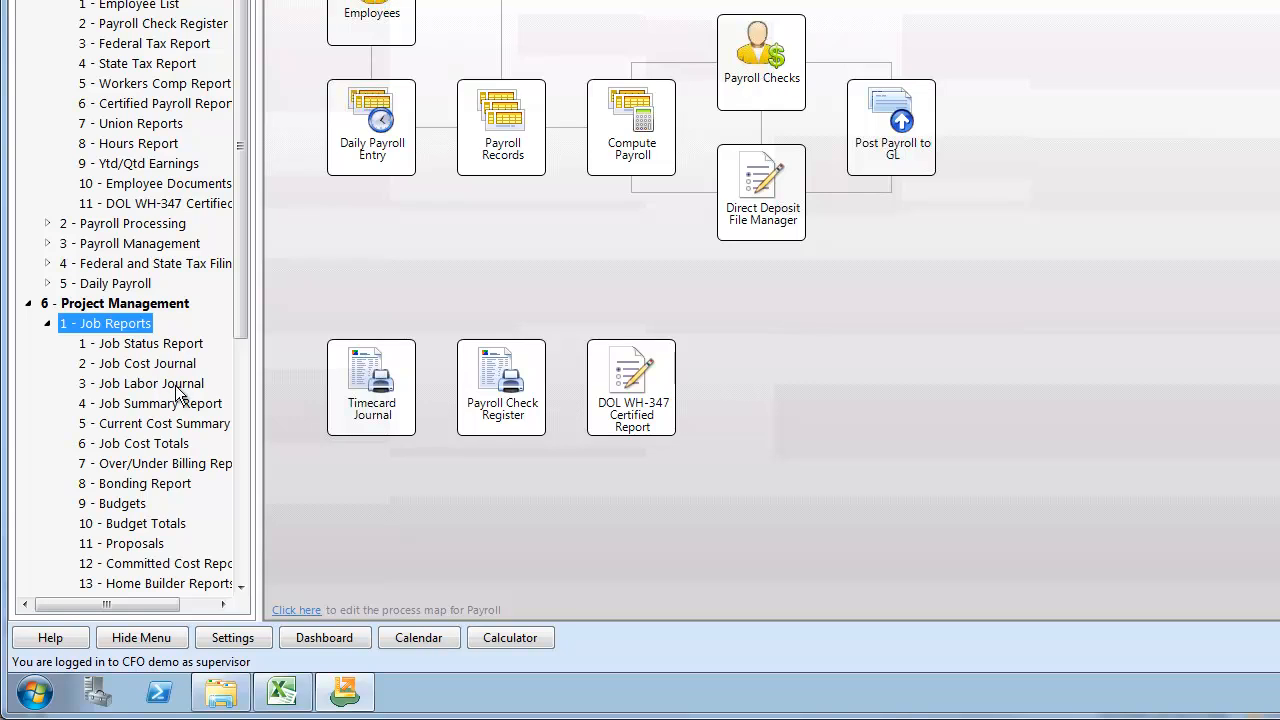
left_click(148, 343)
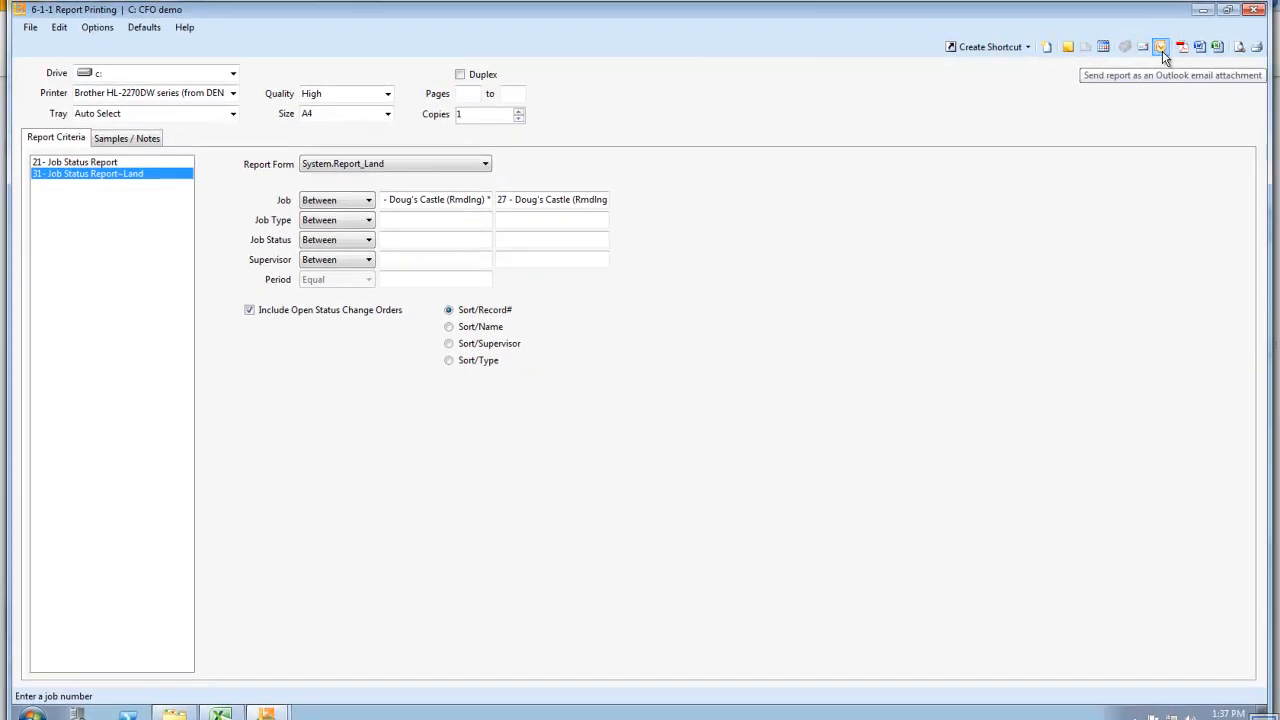
left_click(1162, 50)
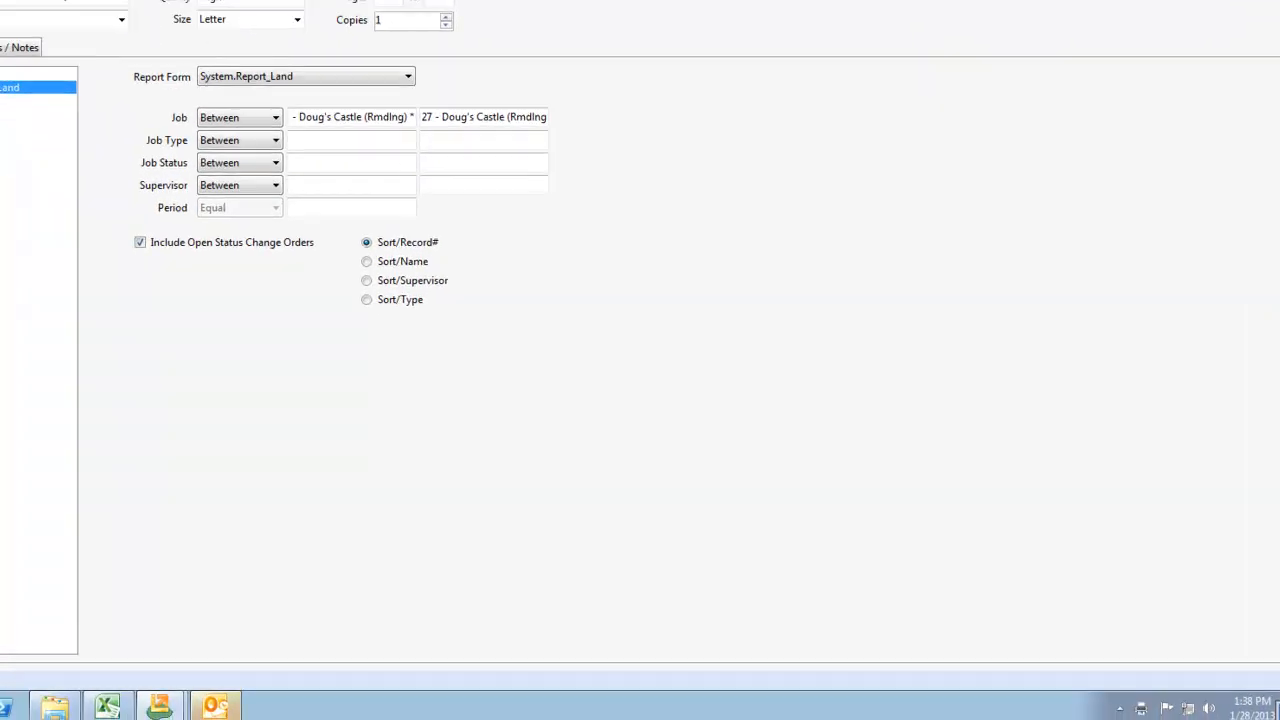
Bring up the Outlook message with the attached Job Status Report PDF, discard it without saving, and close the report printing window
left_click(88, 698)
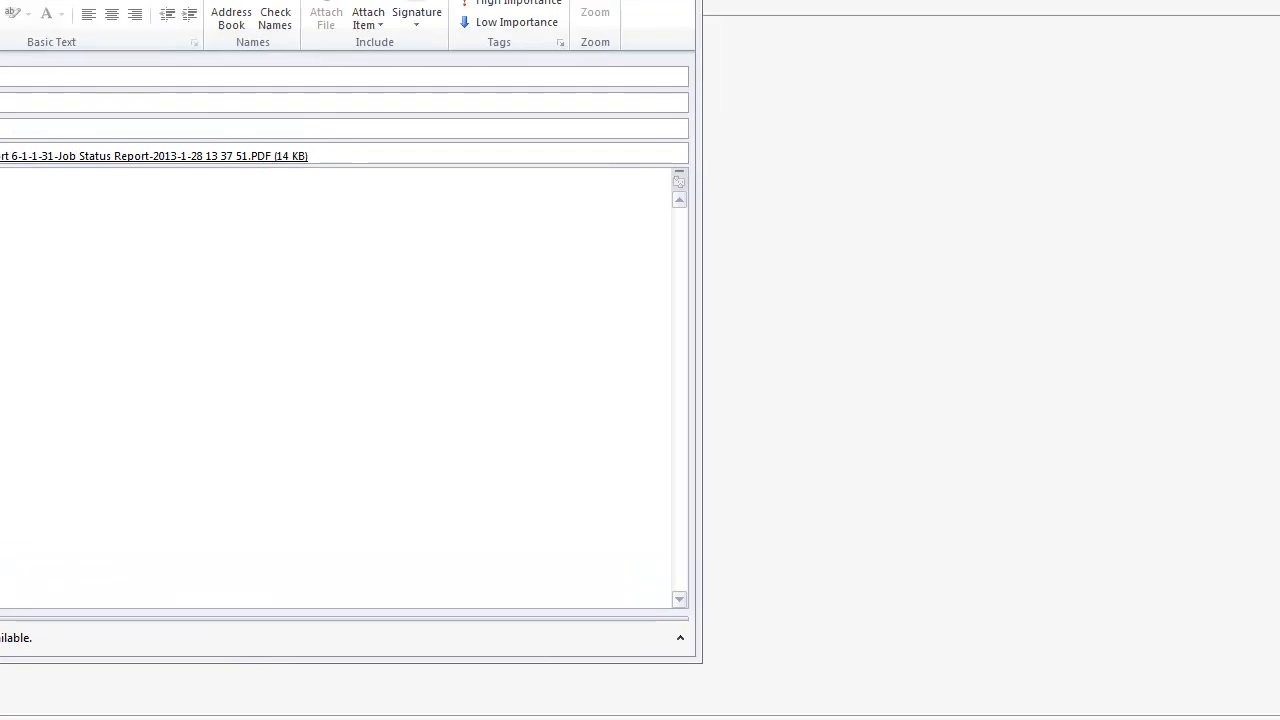
left_click(632, 132)
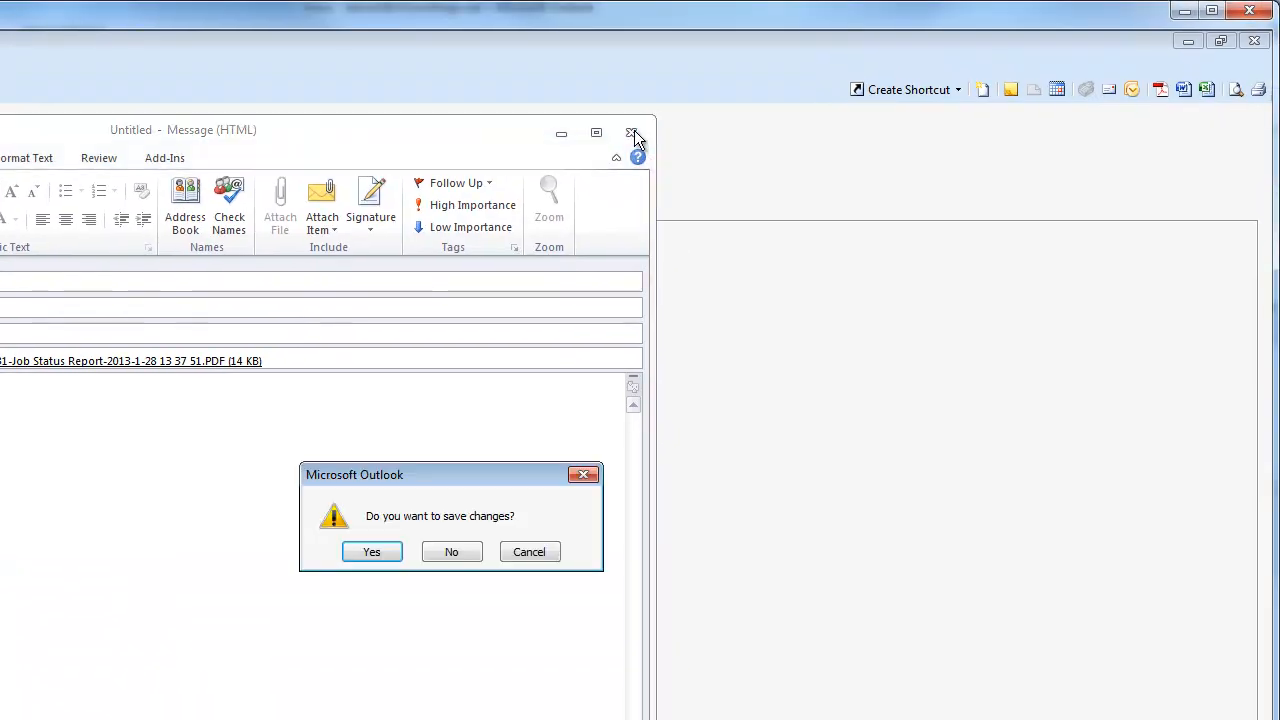
left_click(440, 558)
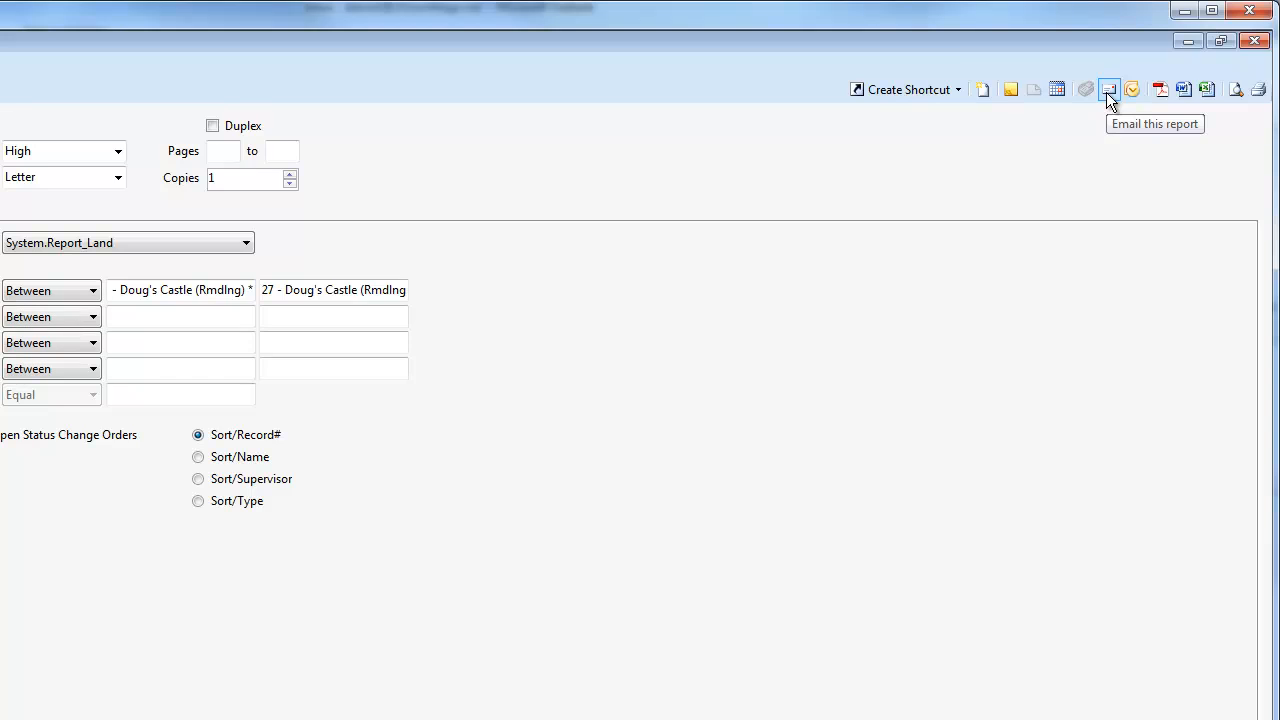
left_click(1254, 41)
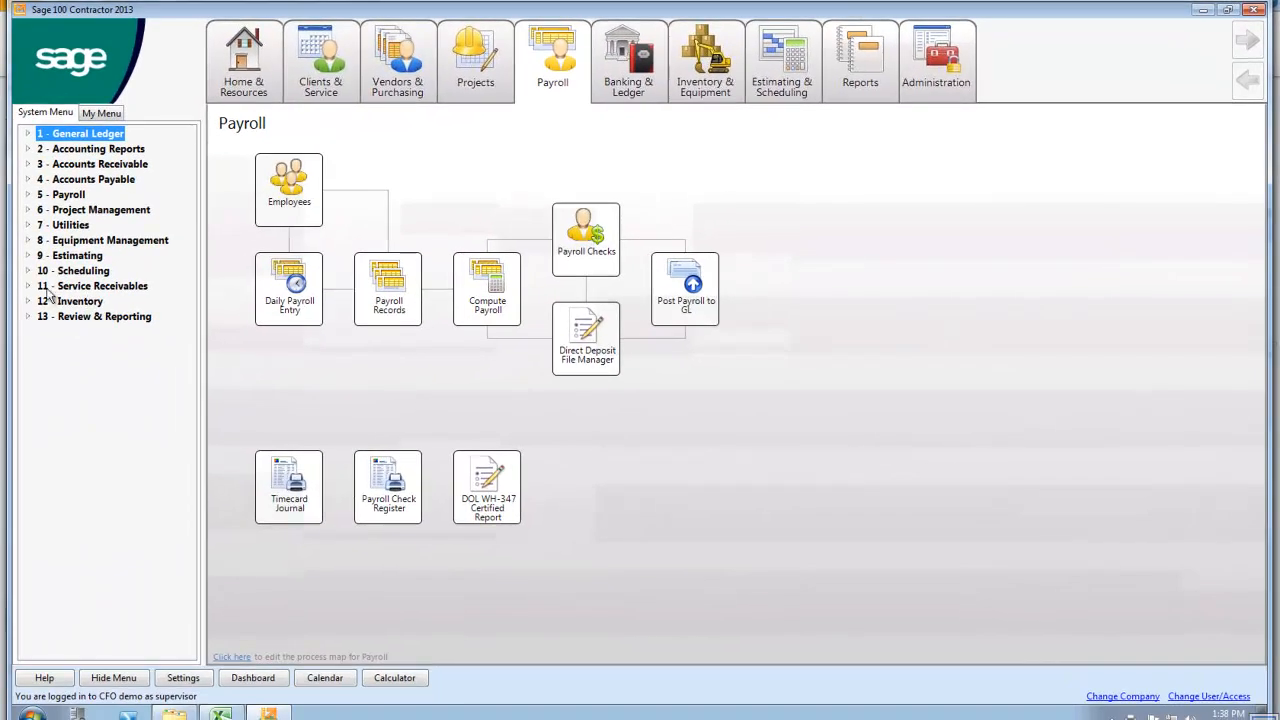
Open Work Orders/Invoices/Credits from Service Receivables and go through the new record's order and invoice number fields
double_click(47, 290)
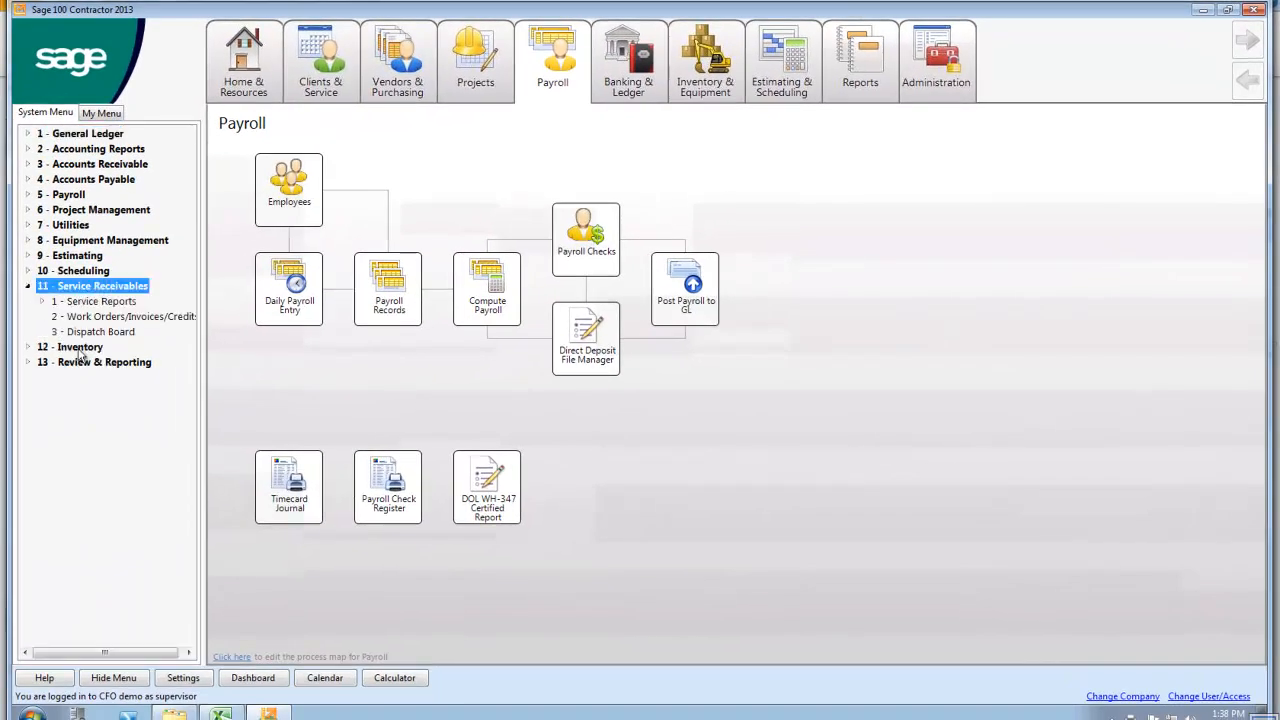
left_click(116, 316)
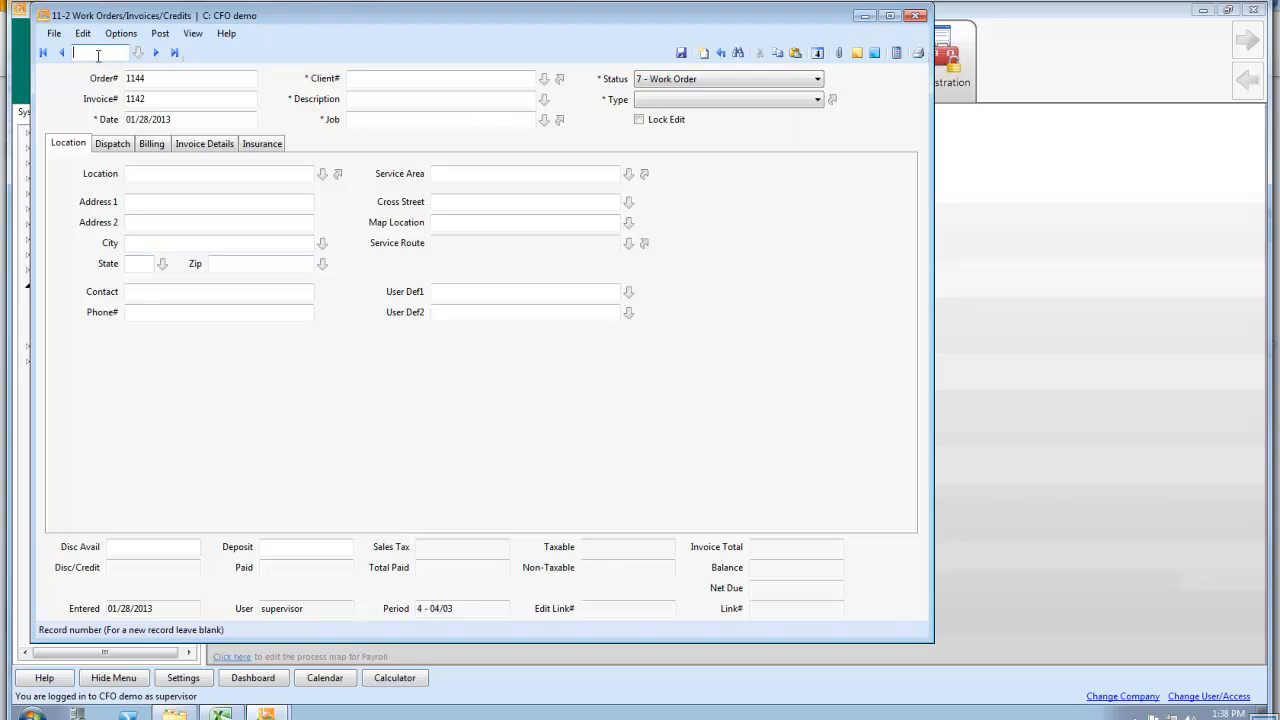
left_click(163, 79)
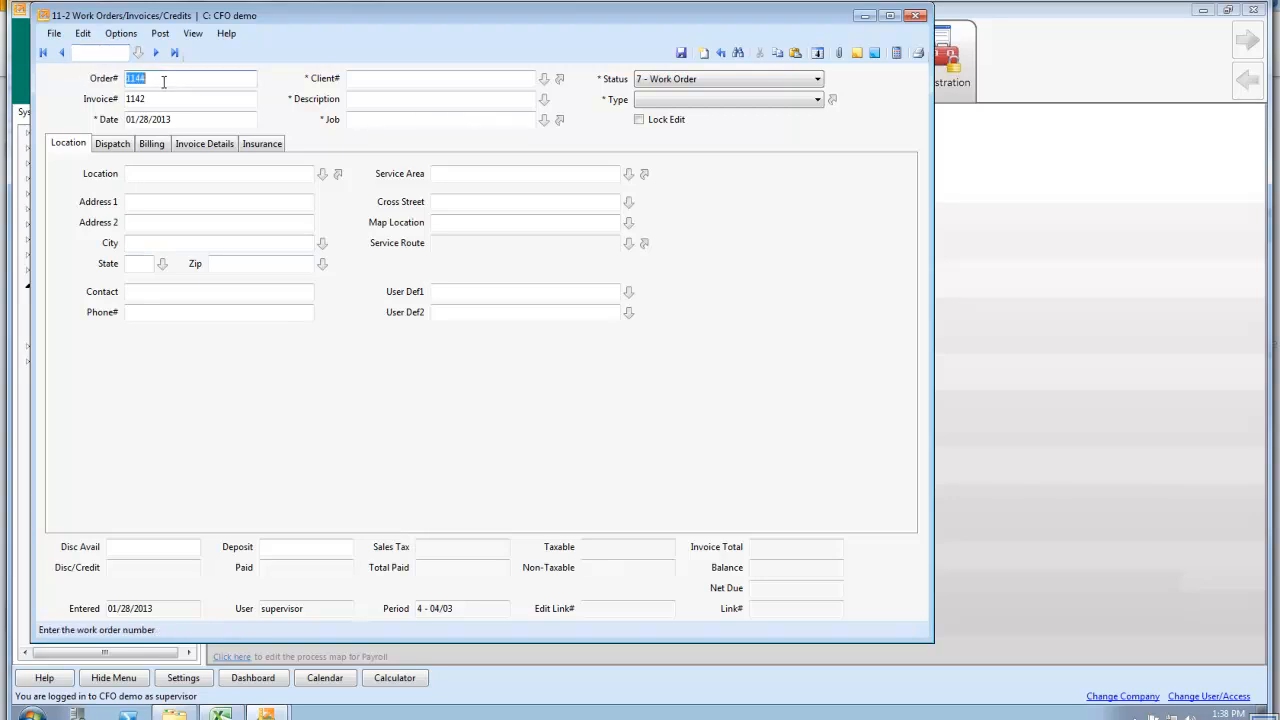
left_click(163, 97)
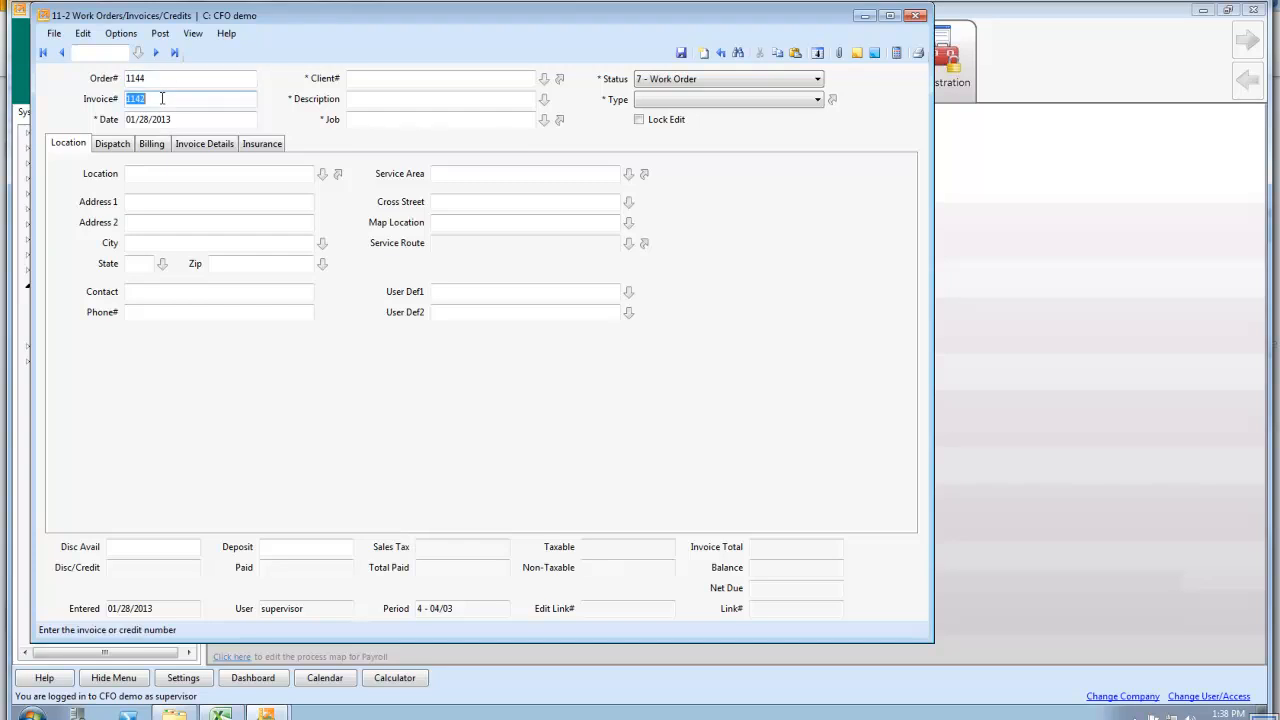
Enter the client number on the new work order and acknowledge the outstanding balance reminder
left_click(387, 79)
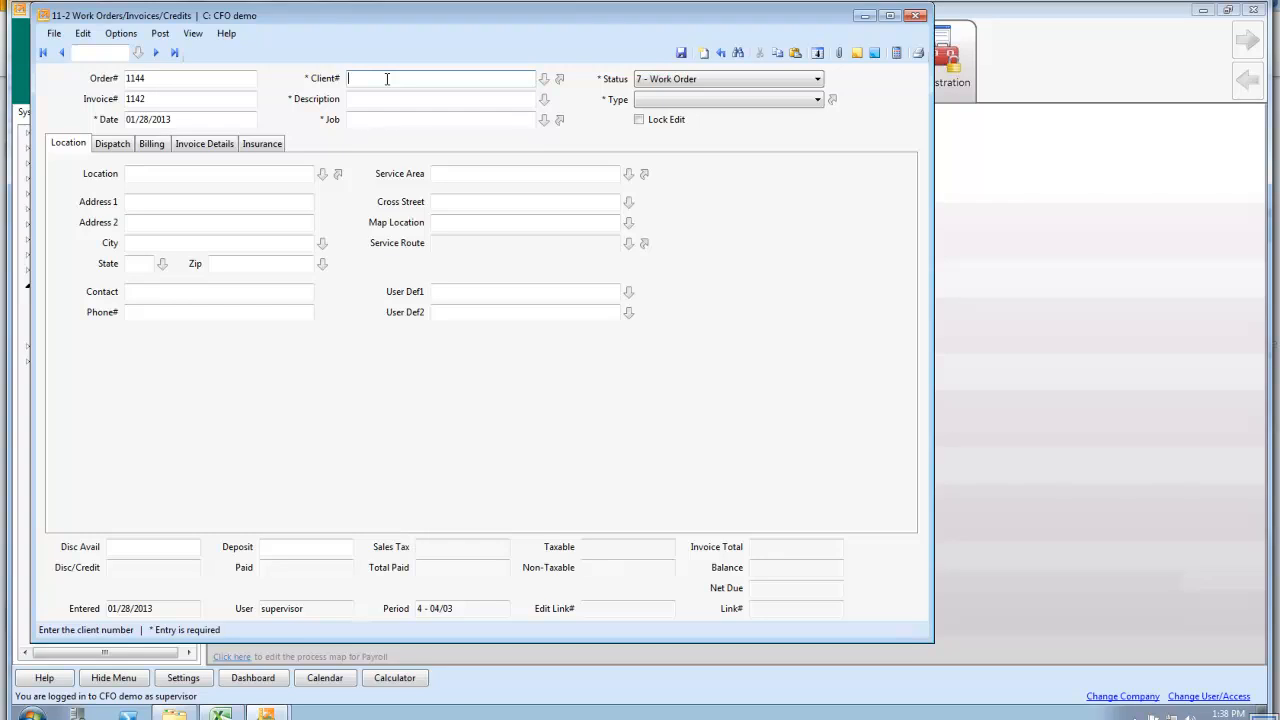
type("1")
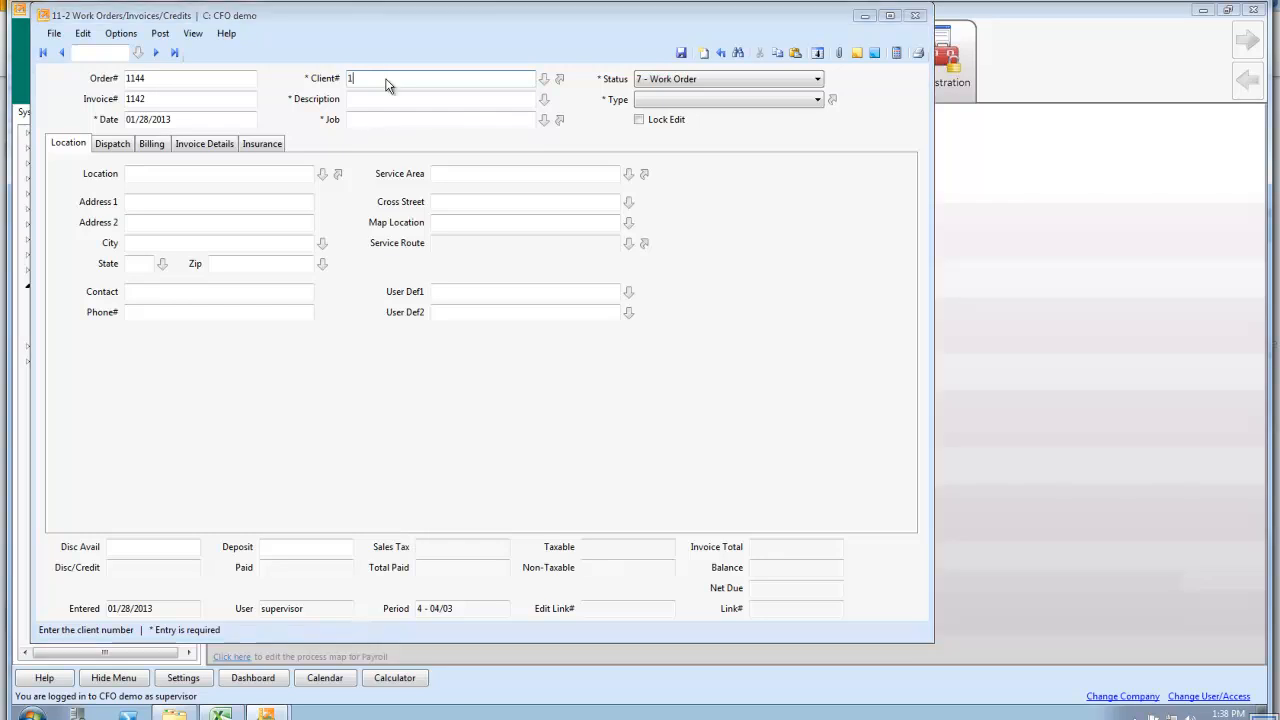
key("Tab")
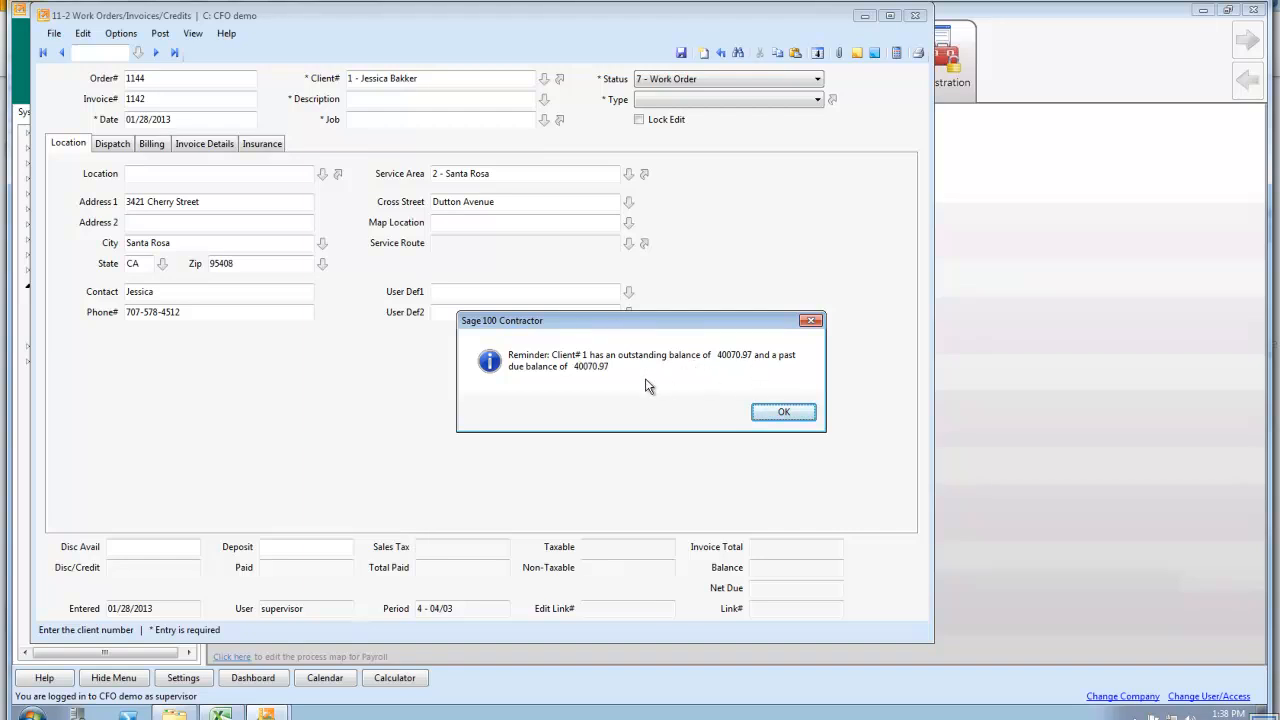
left_click(785, 413)
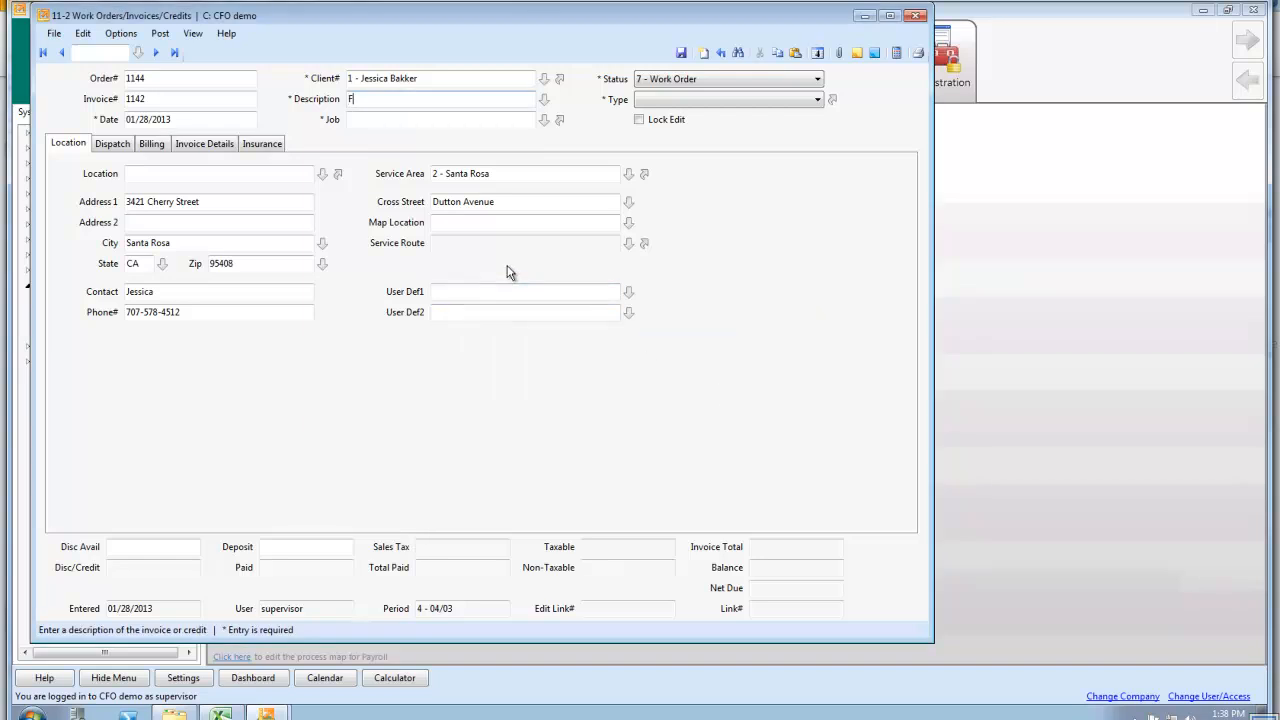
Describe the work order as "Fix Punch list" and assign it to job 2
type("Fix Punch list")
left_click(380, 120)
type("2")
key("Tab")
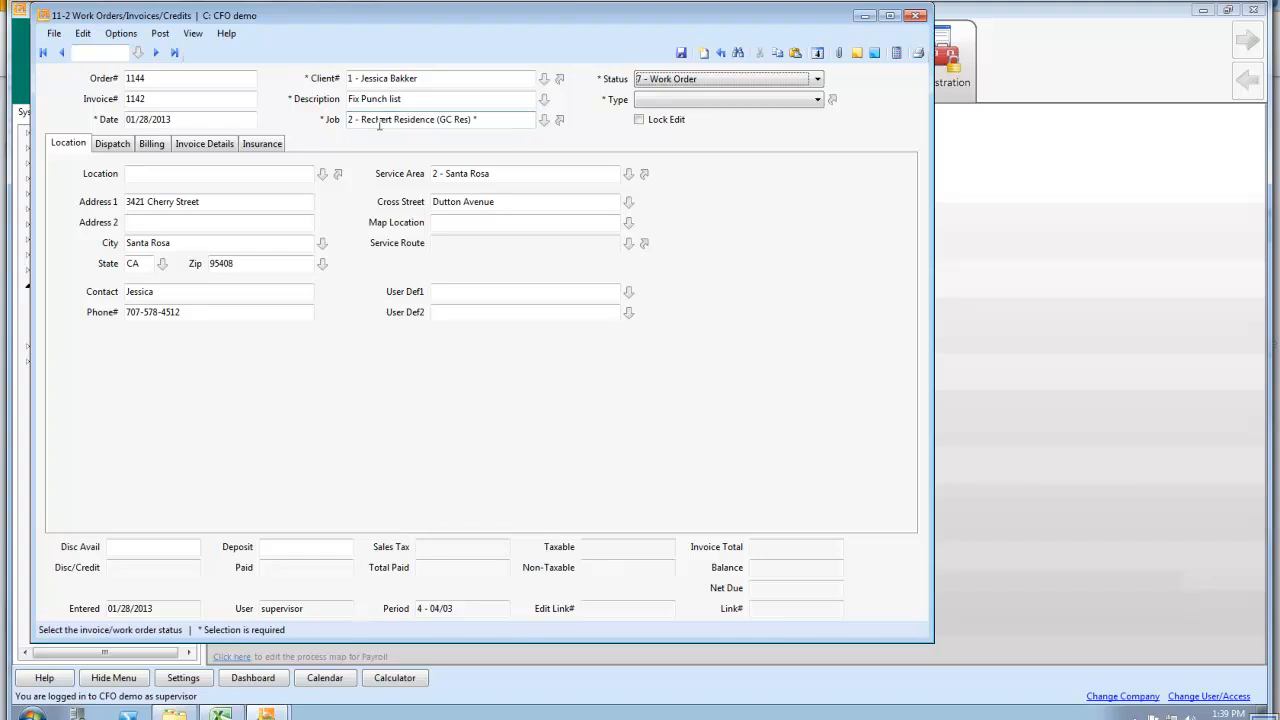
Try the status 10 - Contract on the work order and return it to 7 - Work Order
left_click(676, 81)
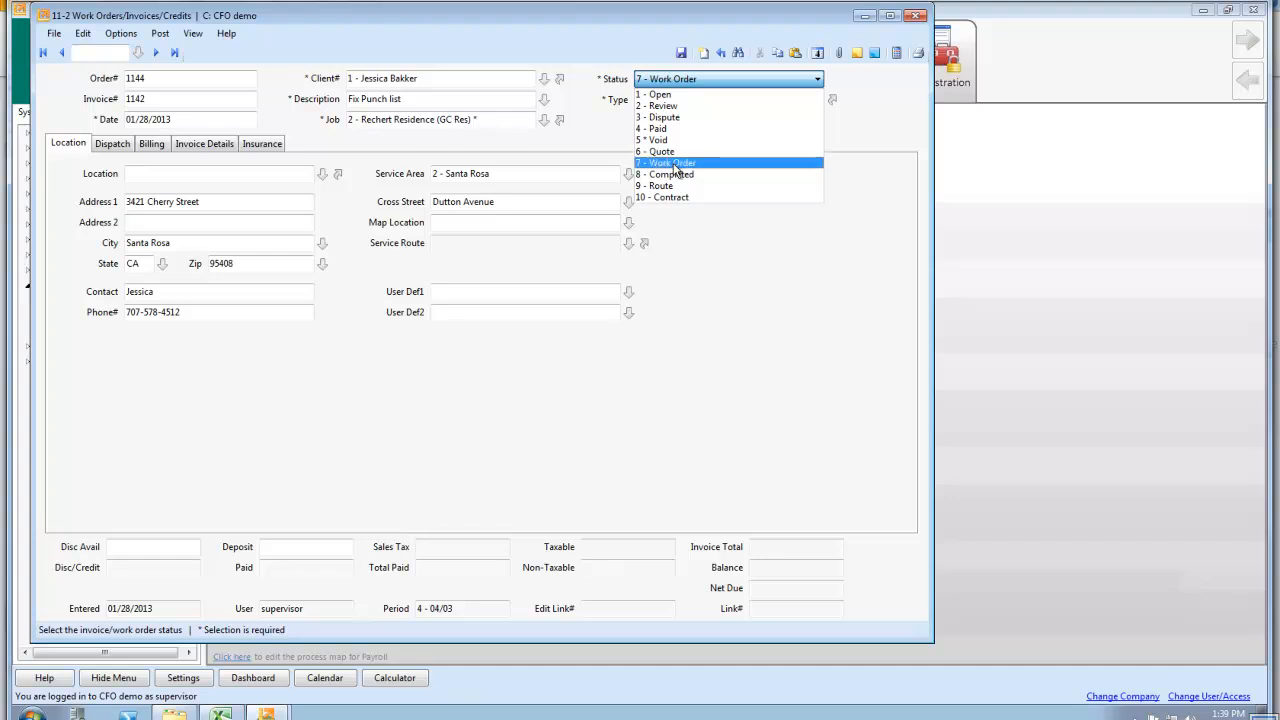
left_click(784, 197)
left_click(686, 84)
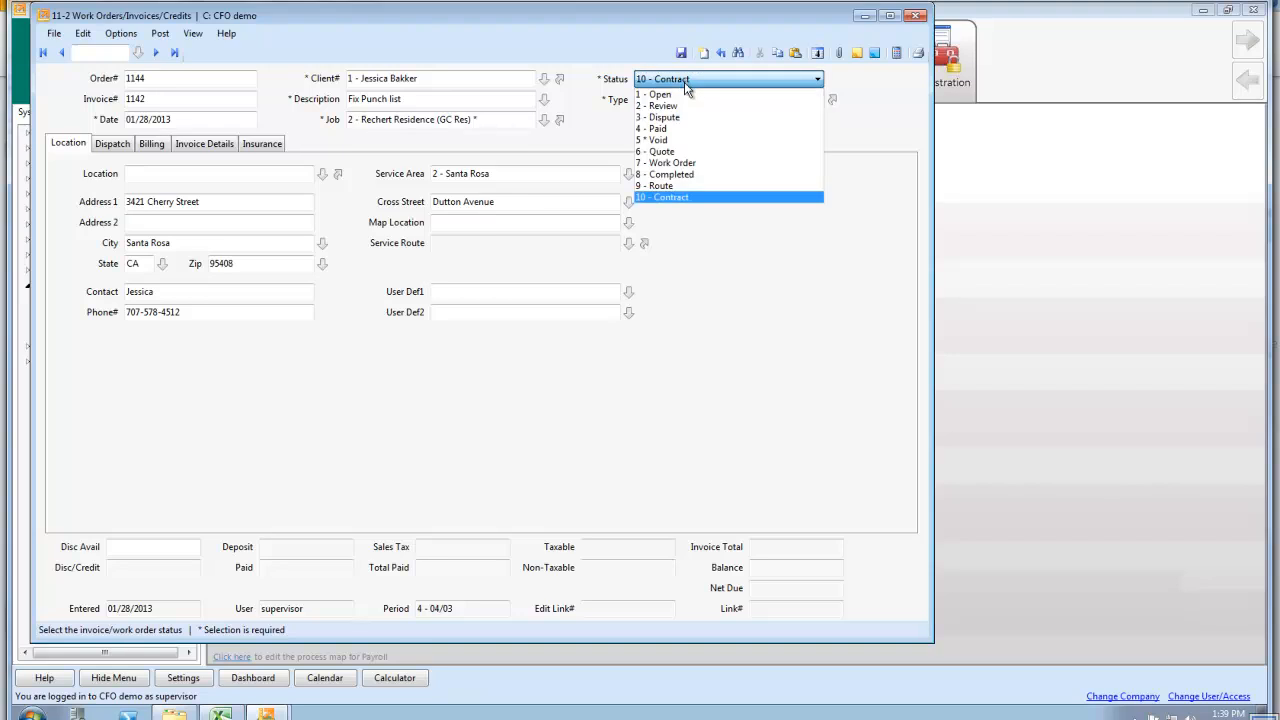
left_click(680, 163)
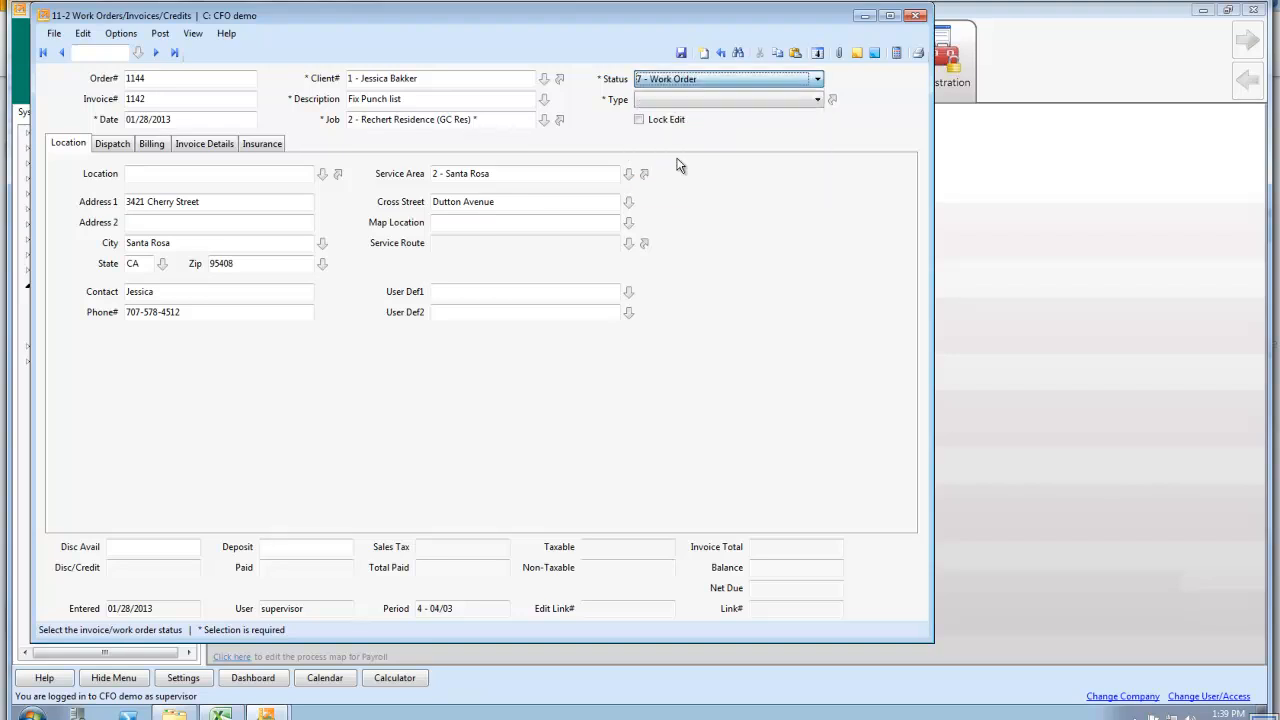
Set the work order type to 2 - Repair and choose the client's second service location
left_click(665, 100)
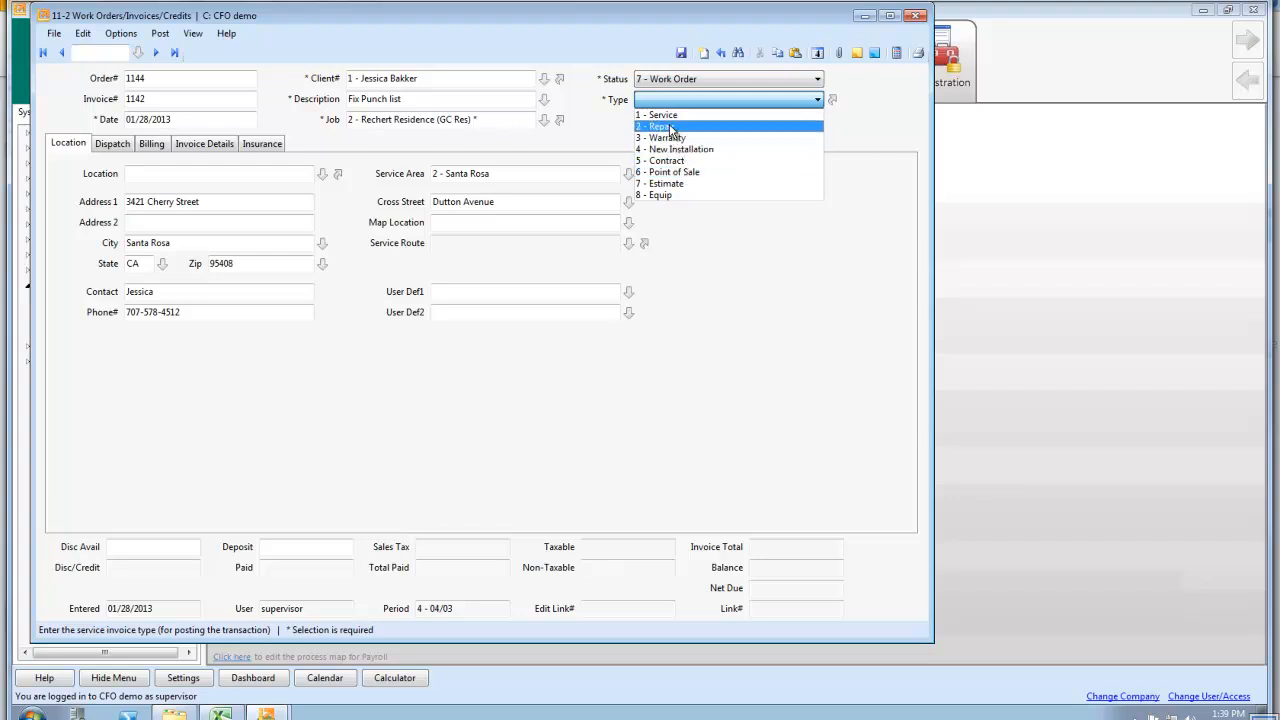
left_click(672, 127)
left_click(322, 174)
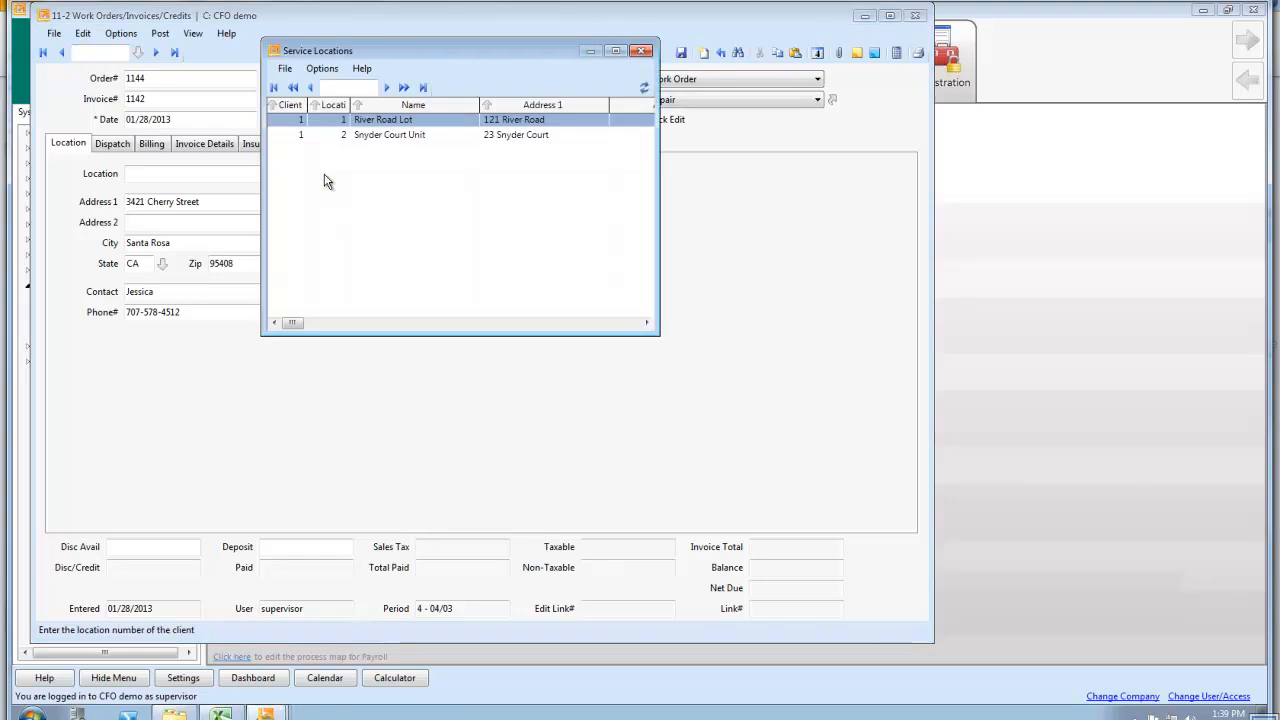
double_click(384, 135)
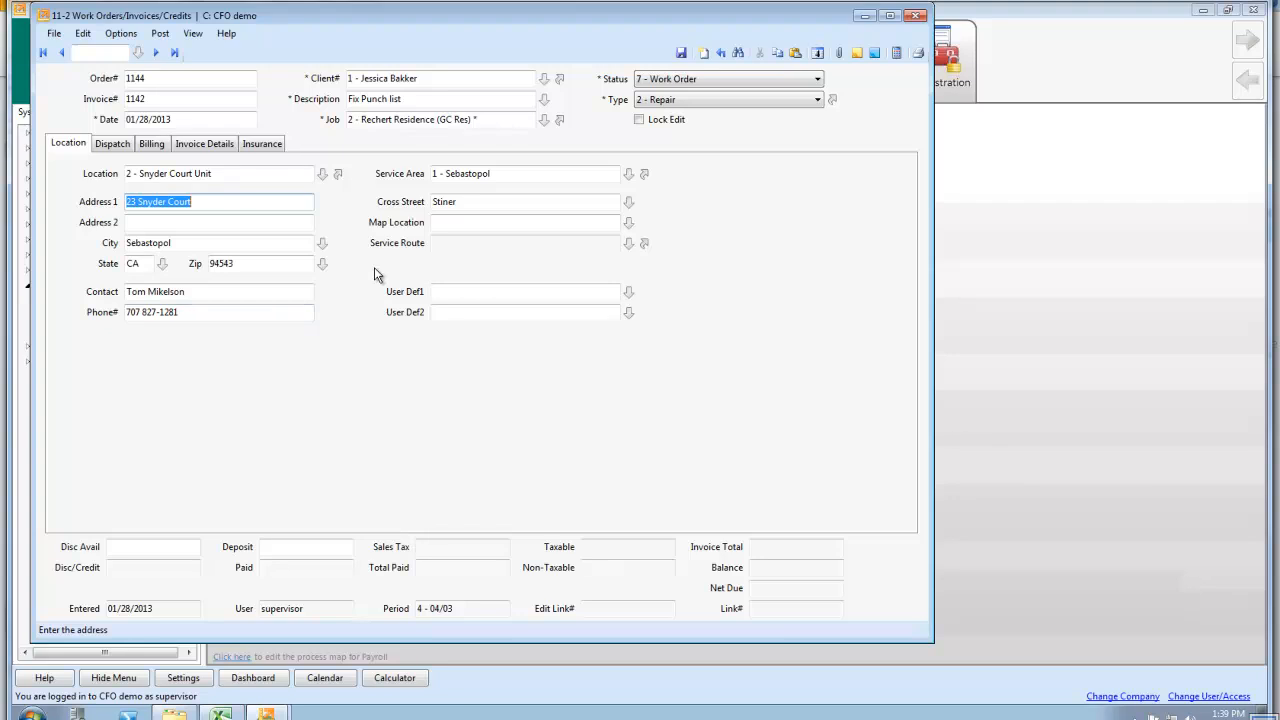
Assign the second listed employee to the first dispatch row with priority 3 - Prompt
left_click(114, 146)
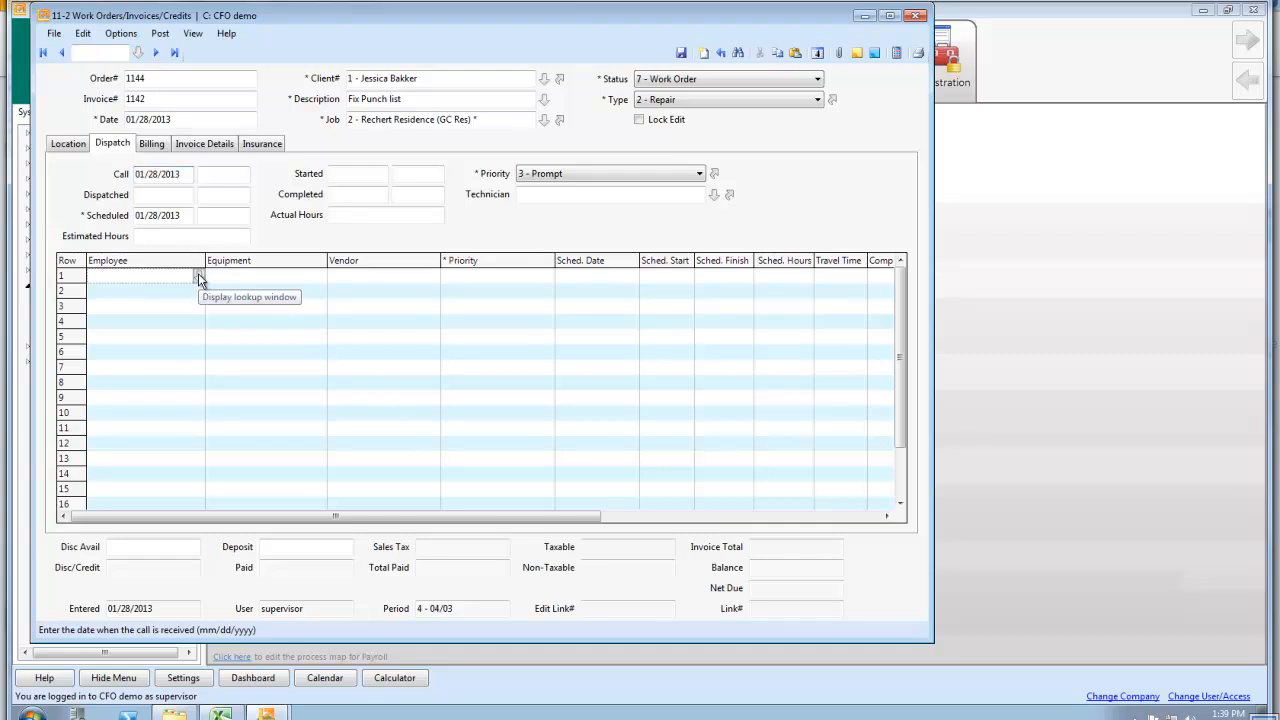
left_click(199, 278)
double_click(192, 104)
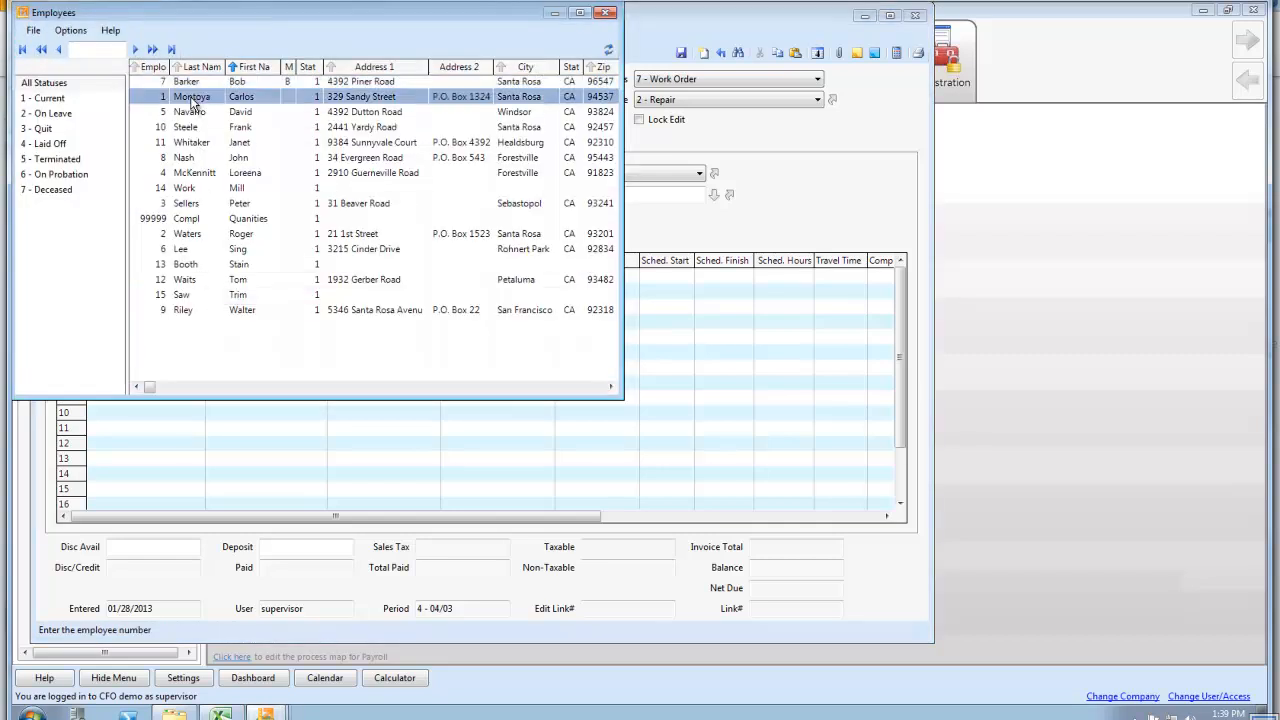
left_click(350, 279)
left_click(471, 279)
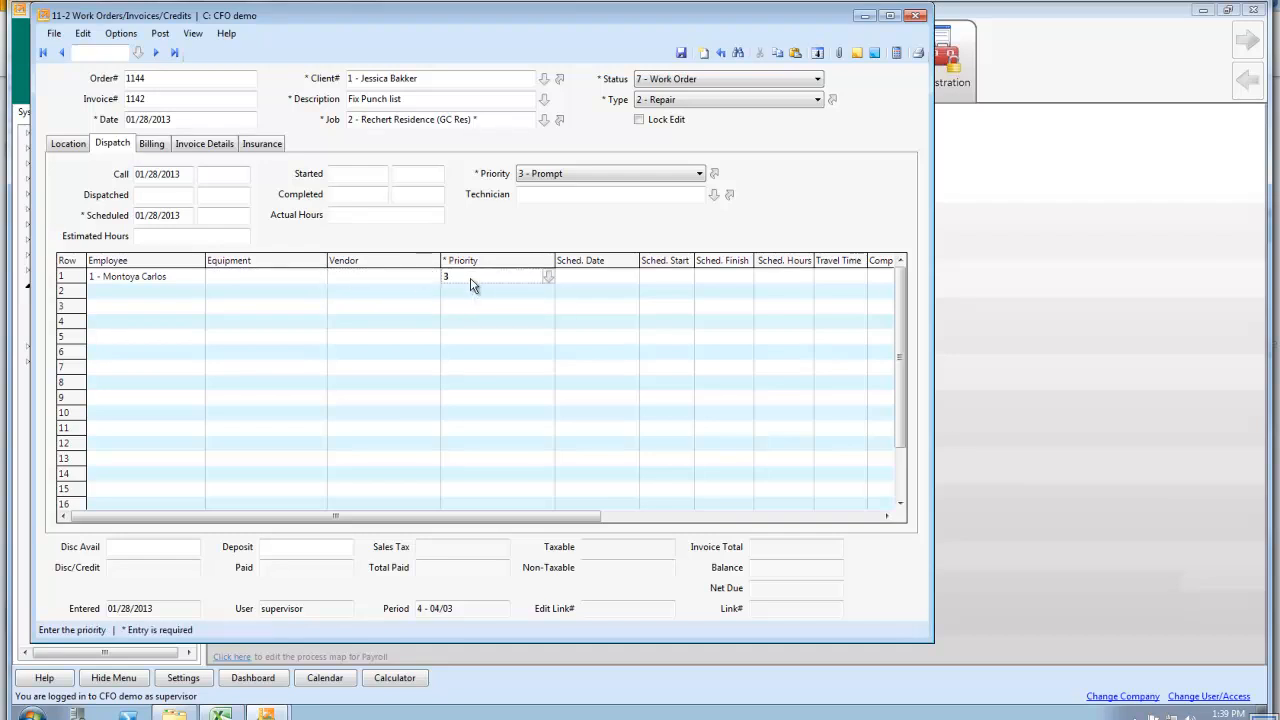
key("Tab")
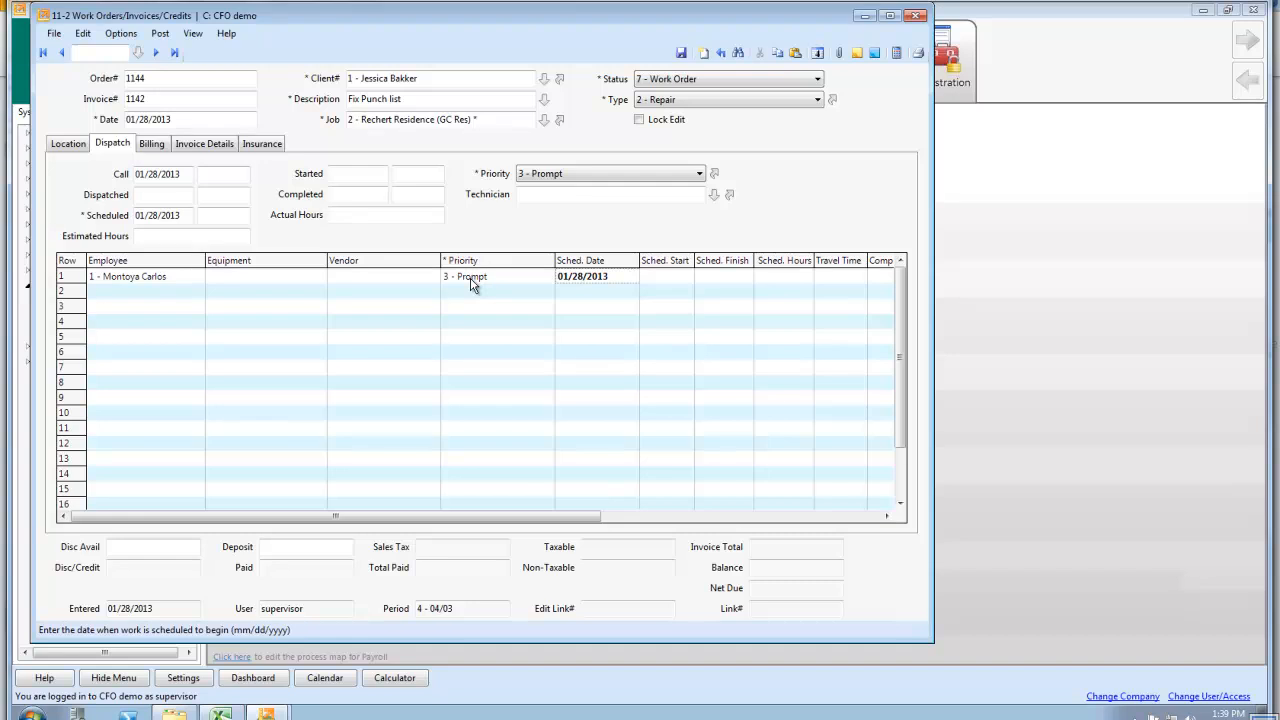
Schedule the dispatch for 01/29/2013 from 07:00 AM to 10:00 AM with 30 minutes of travel time, and save the work order
key("plus")
key("Tab")
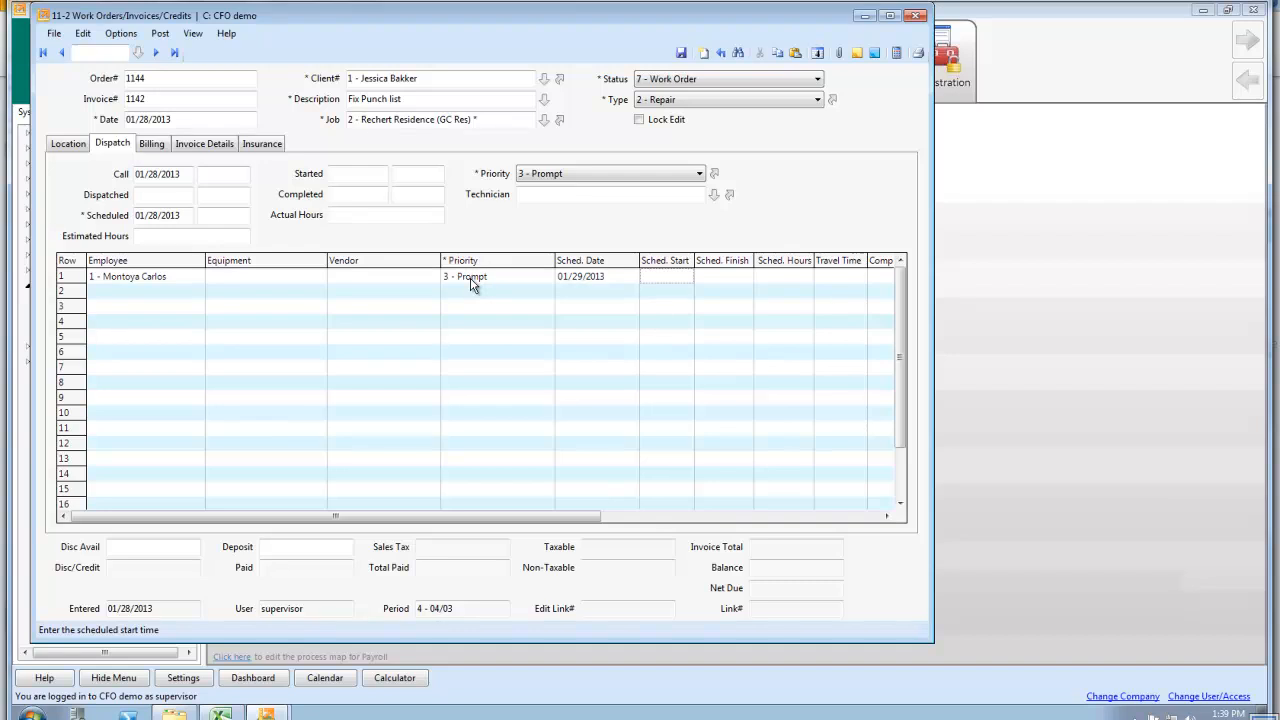
key("Tab")
type("10")
key("Tab")
key("Tab")
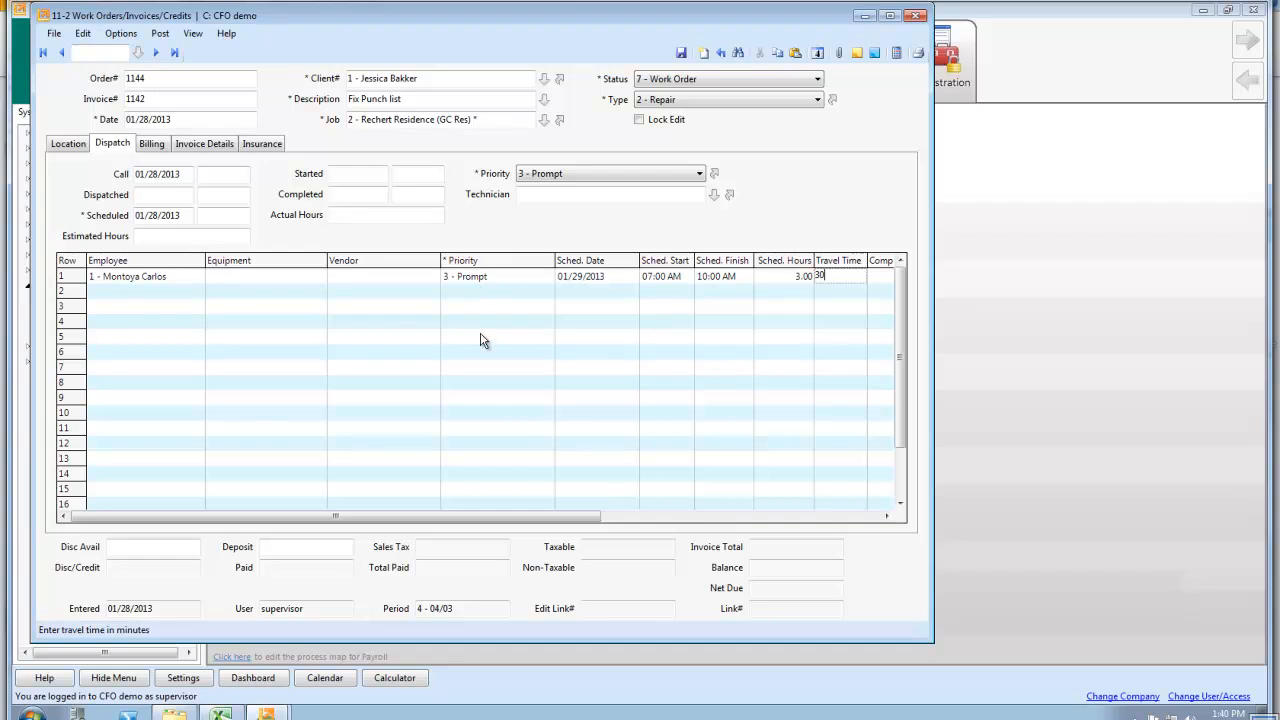
left_click(798, 282)
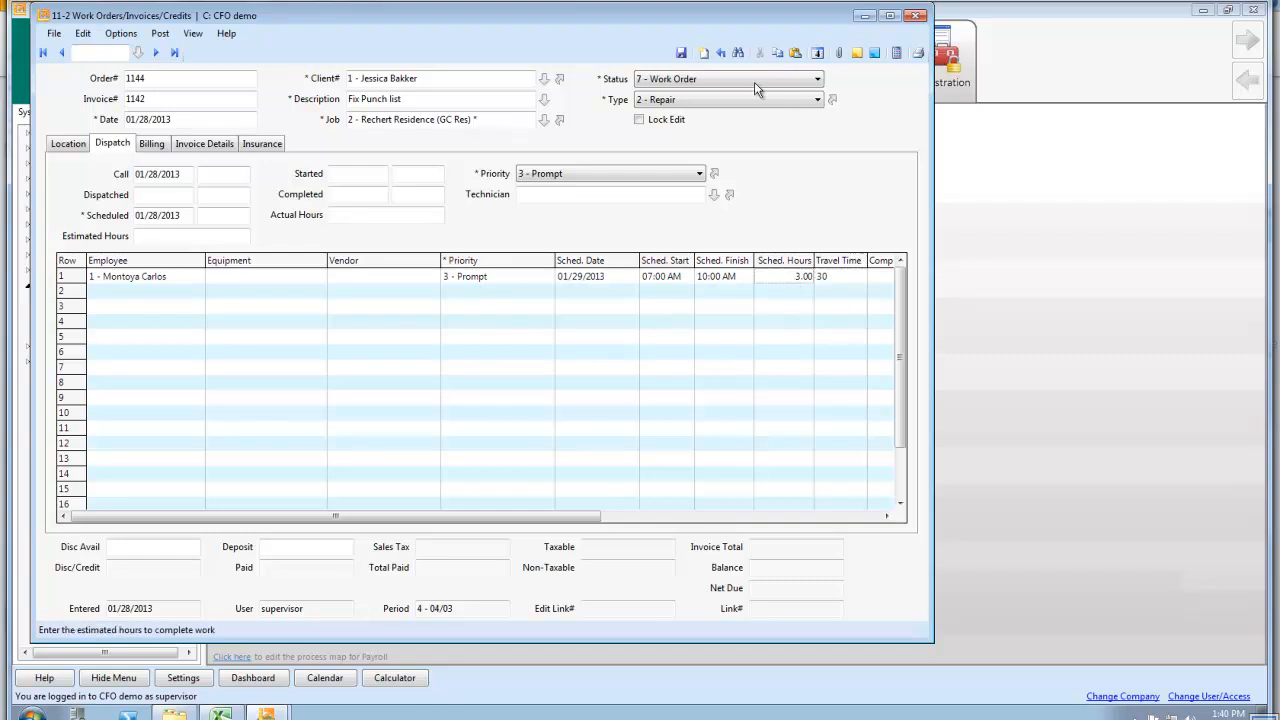
left_click(681, 53)
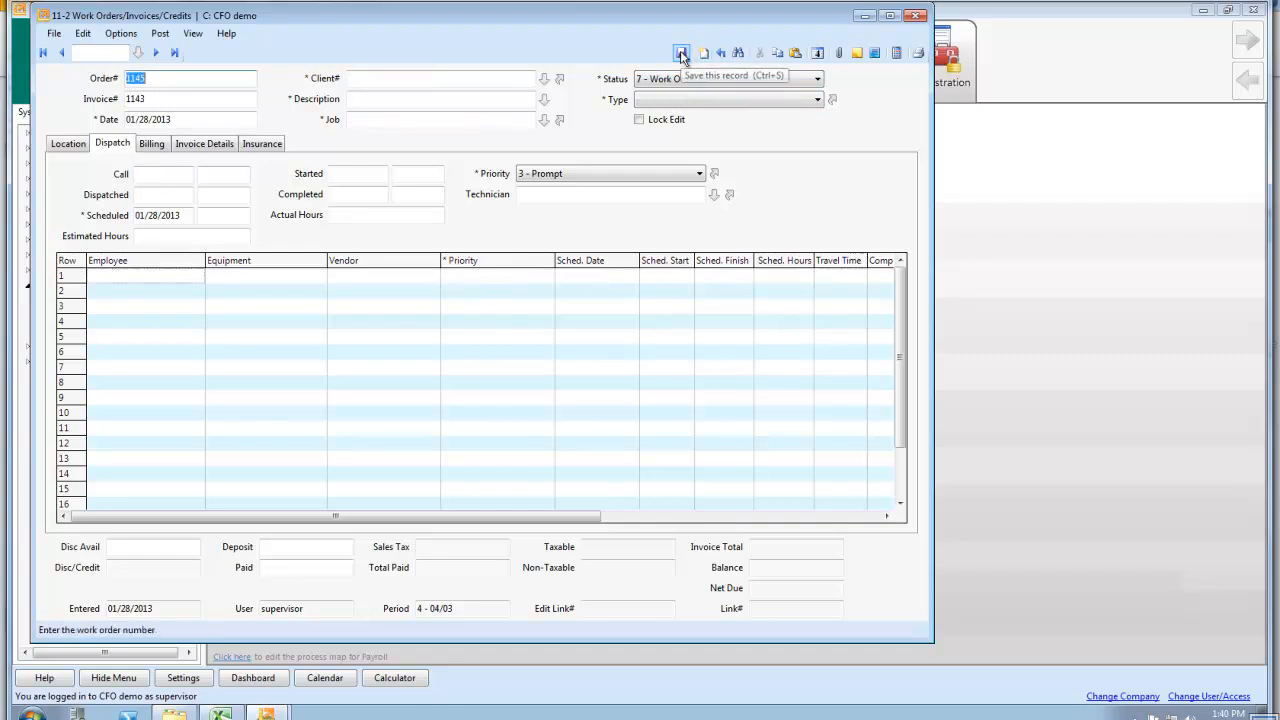
Open the Dispatch Board, expand the first technician's week, and look over the actions available for the Tuesday dispatch
left_click(121, 33)
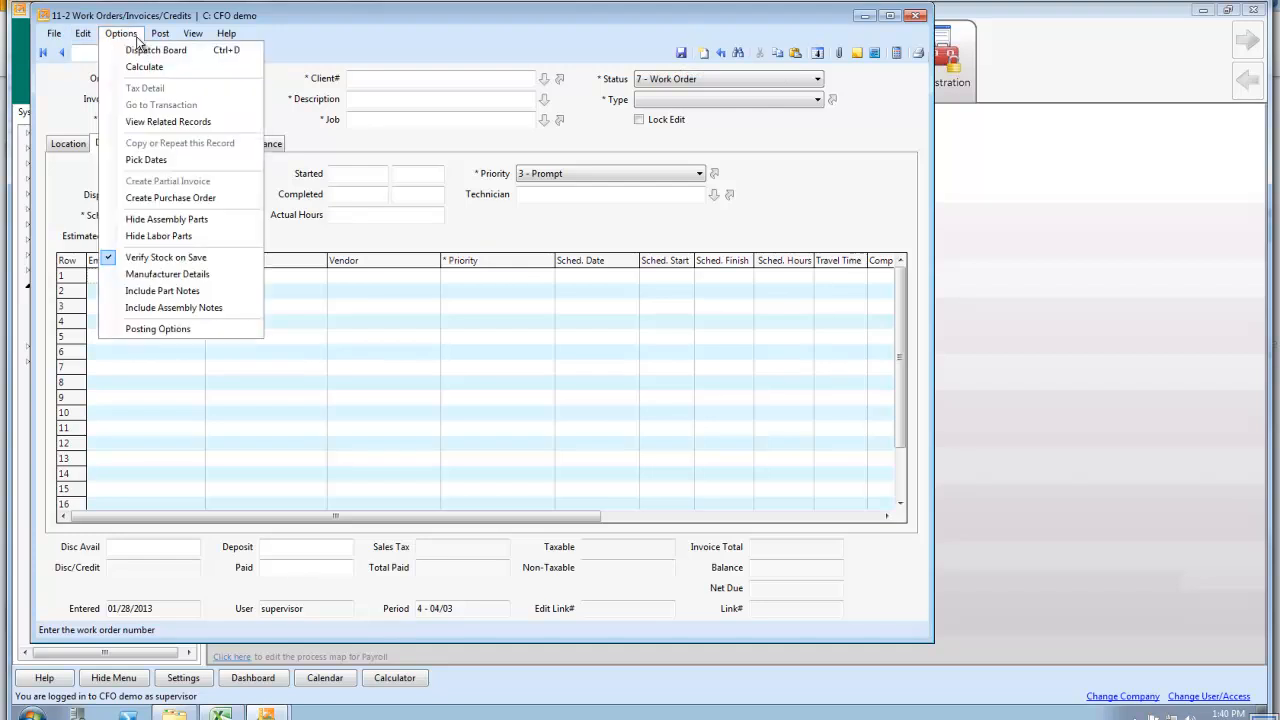
left_click(145, 50)
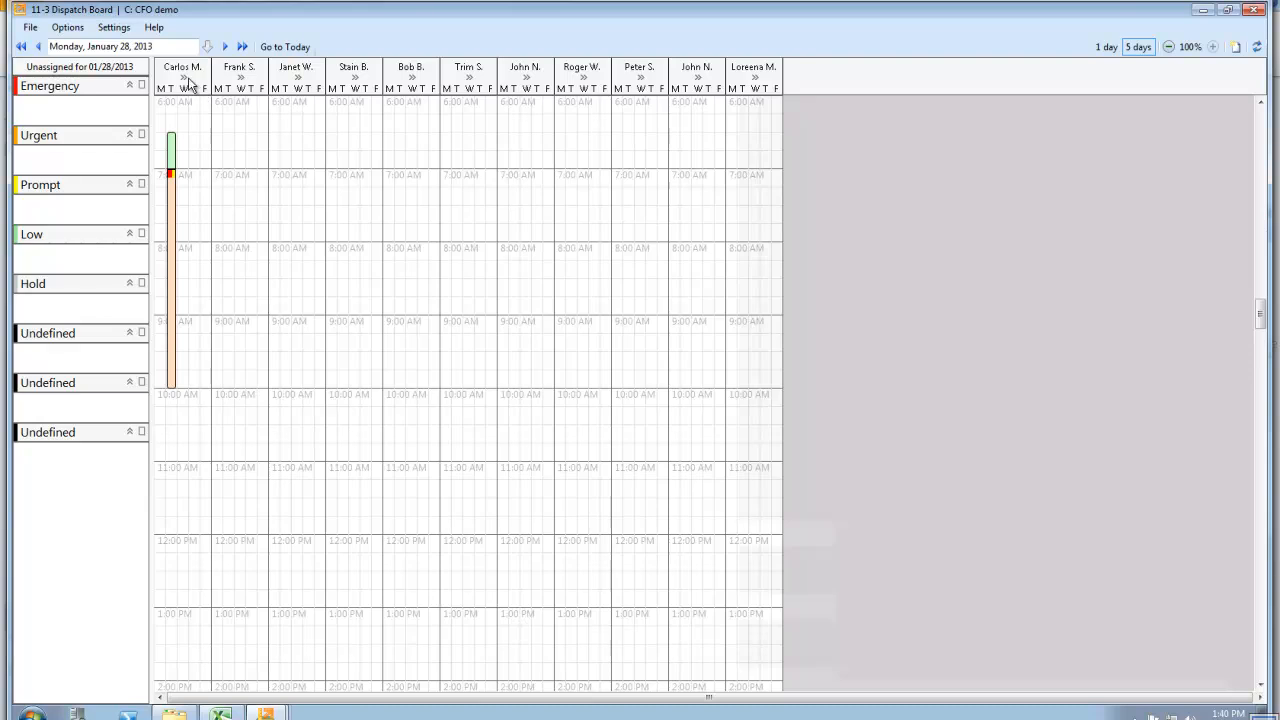
left_click(186, 78)
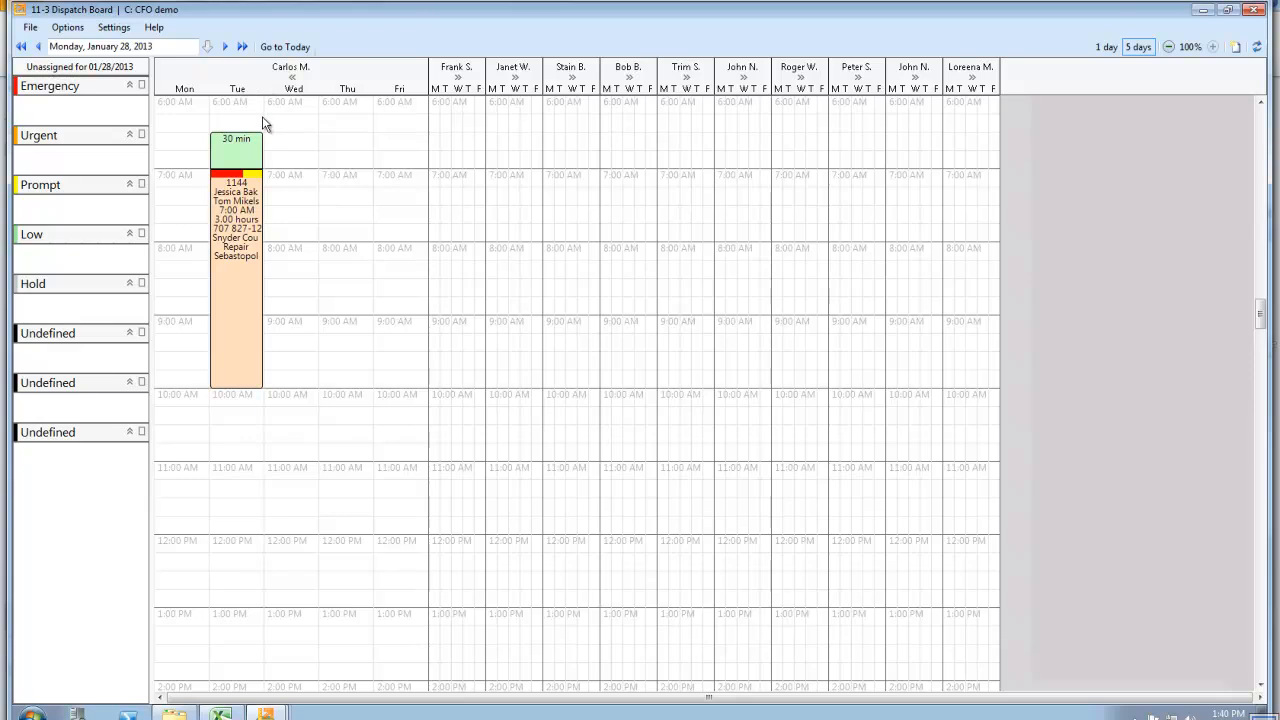
right_click(226, 242)
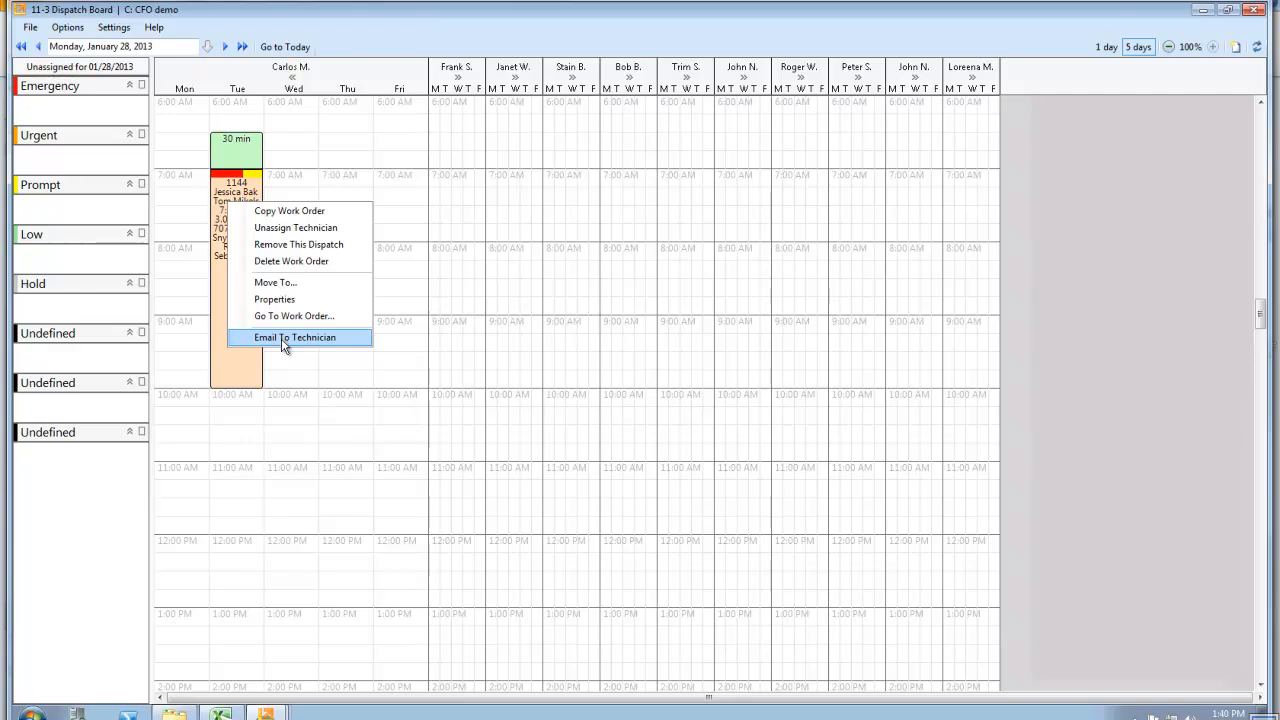
left_click(36, 560)
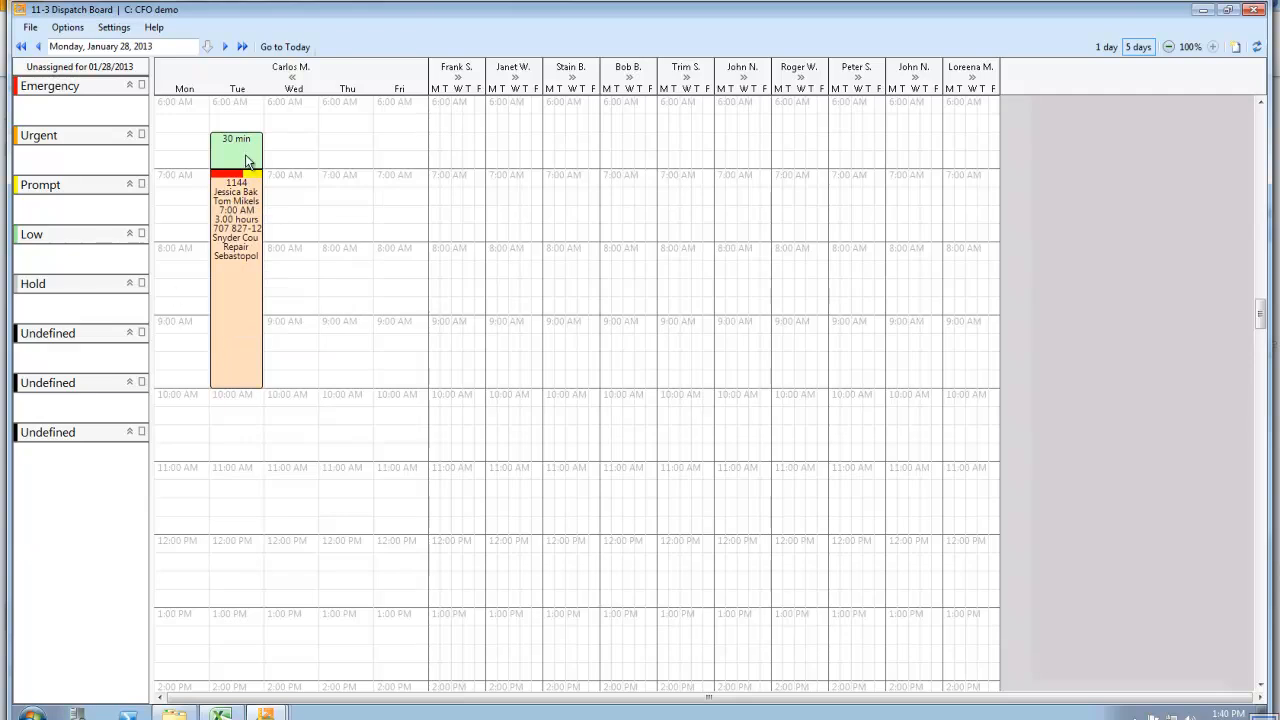
Reassign the dispatch to the second technician's Tuesday and move its work start to 7:45 AM
left_click_drag(222, 190, 447, 196)
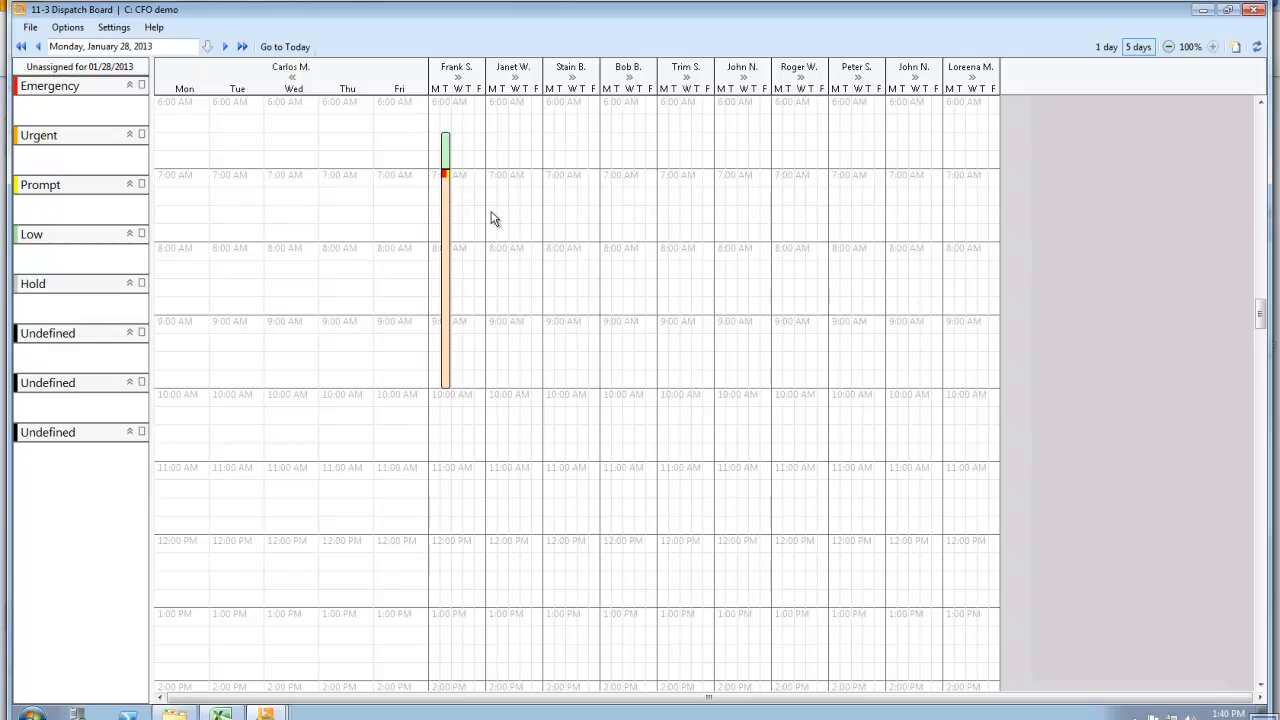
left_click(459, 79)
left_click_drag(511, 150, 512, 300)
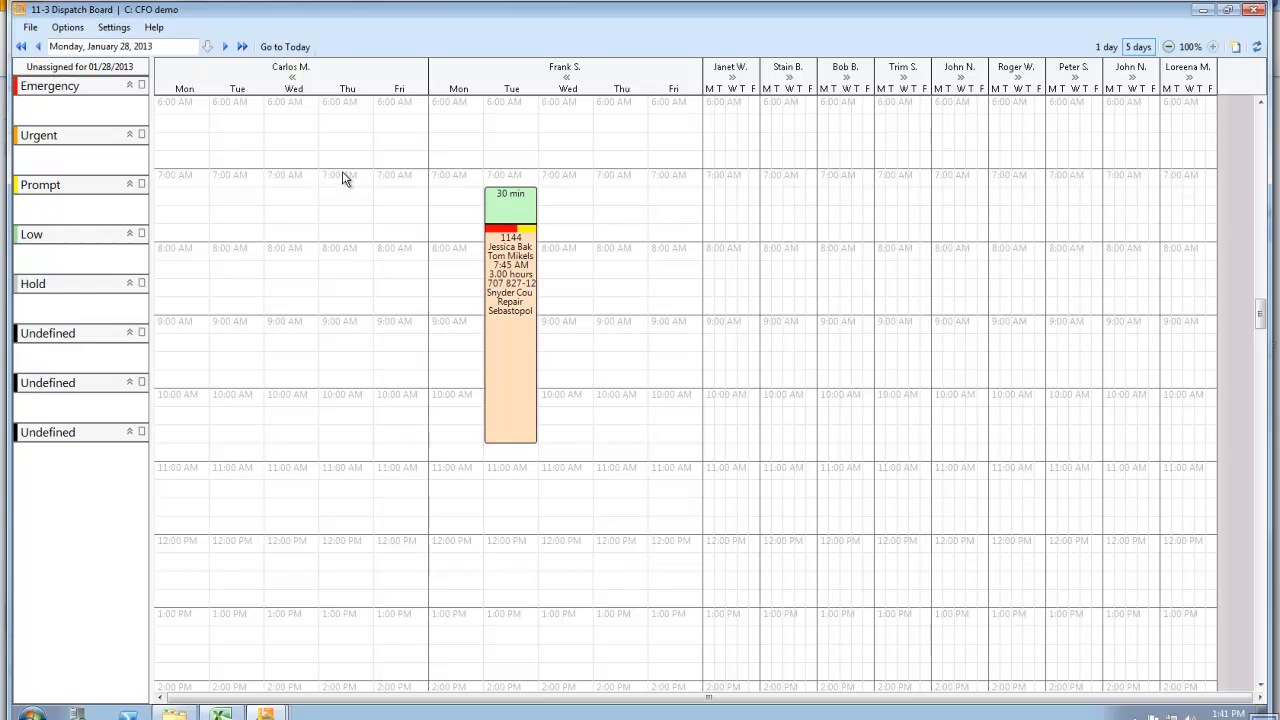
Select 8:00 to 10:00 AM on the first technician's Thursday, view its assignment options, and switch the board to the 1 day view
left_click_drag(345, 252, 343, 397)
right_click(342, 396)
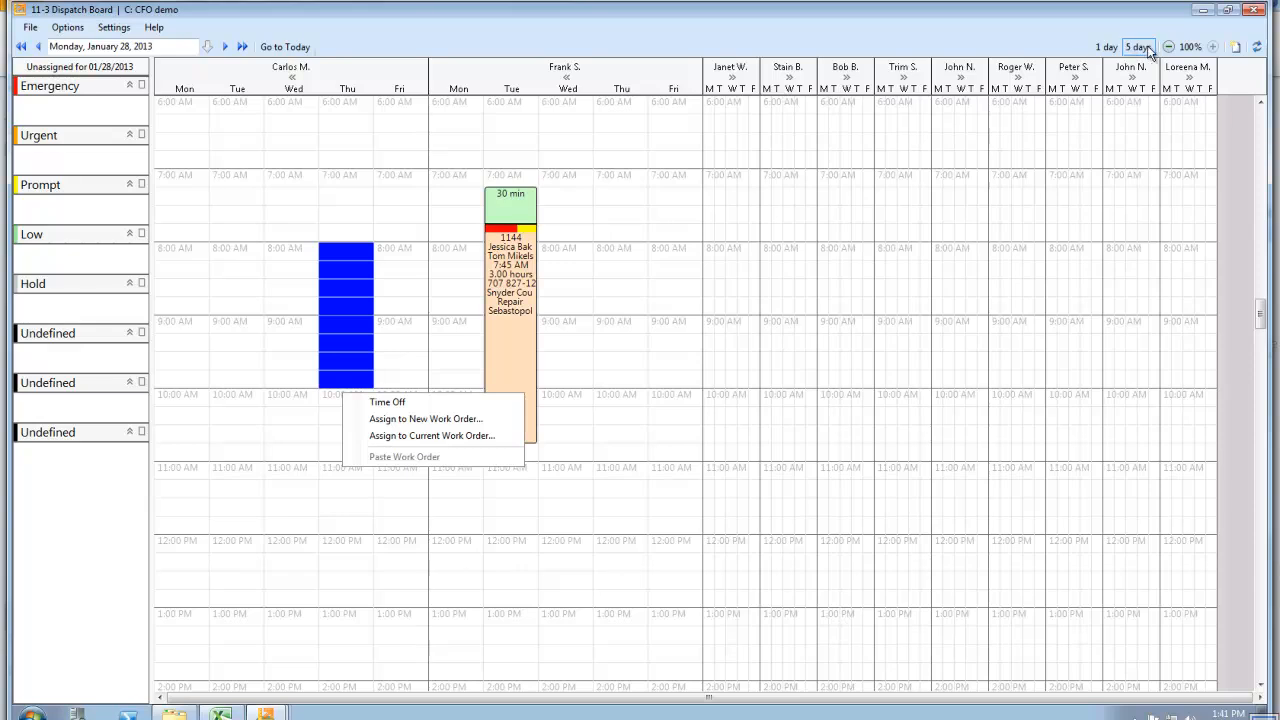
left_click(1106, 47)
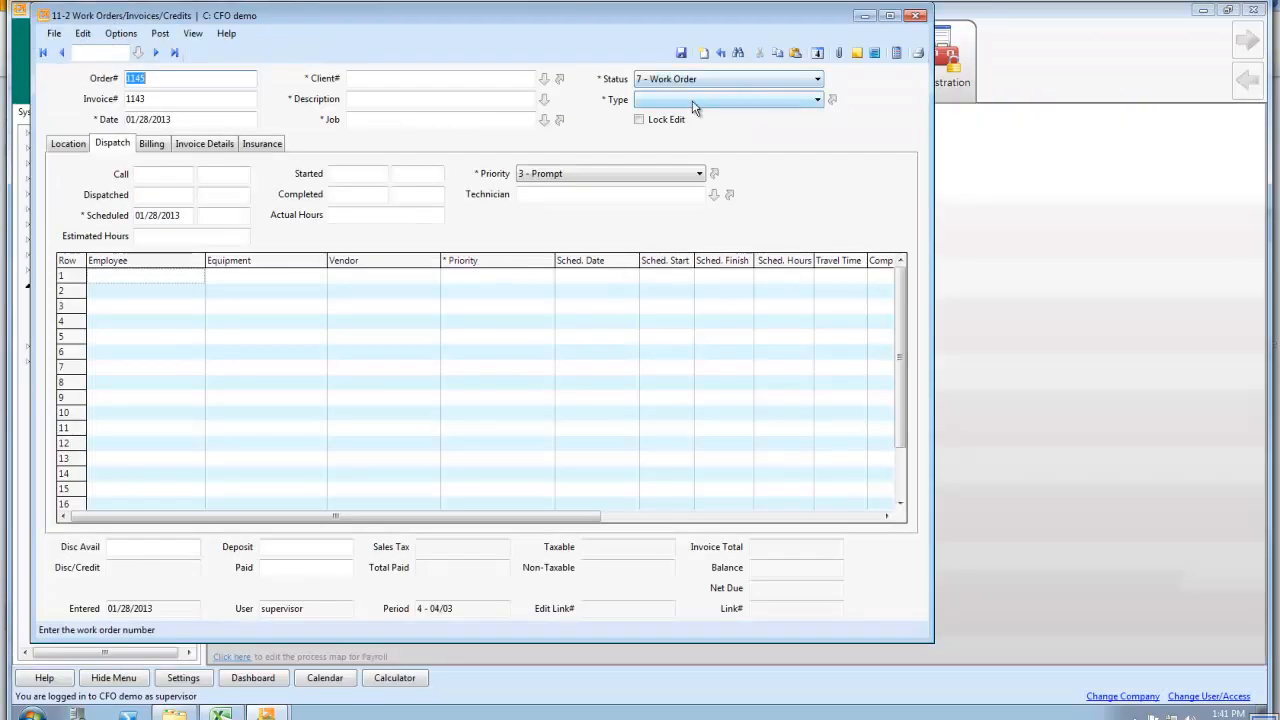
Look over the Billing fields and the Invoice Details grid of the blank work order
left_click(170, 147)
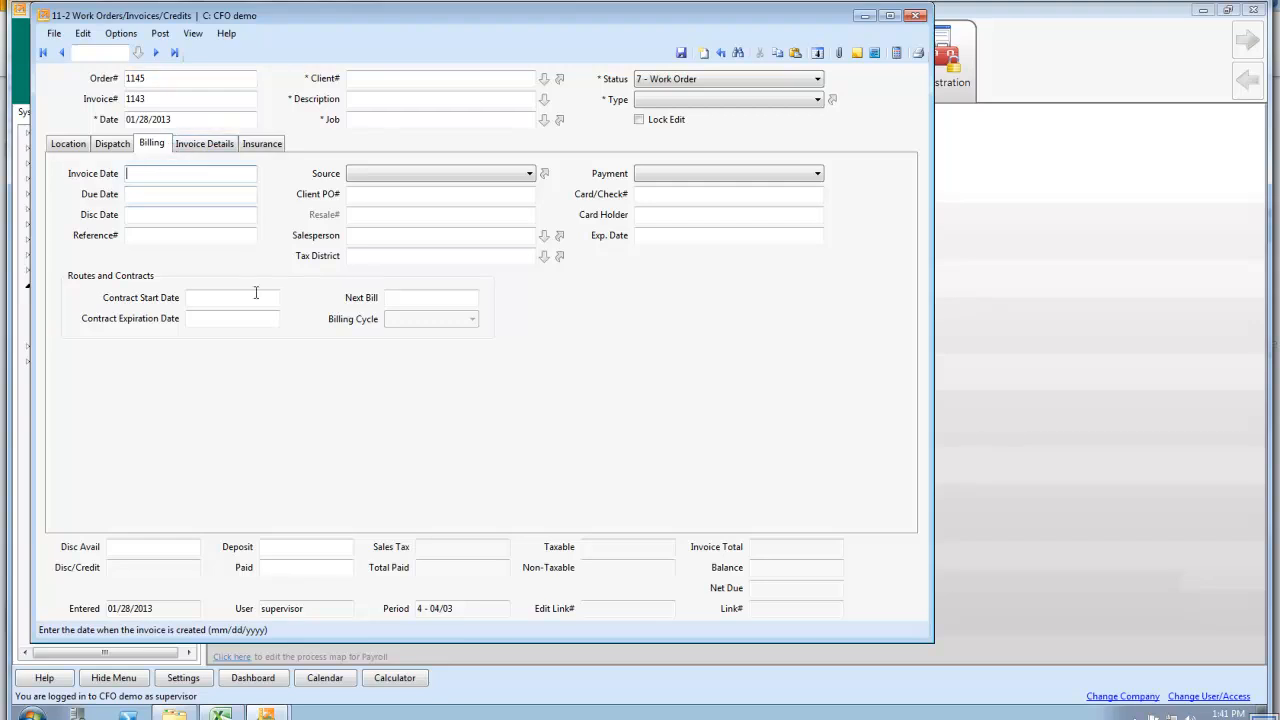
left_click(205, 145)
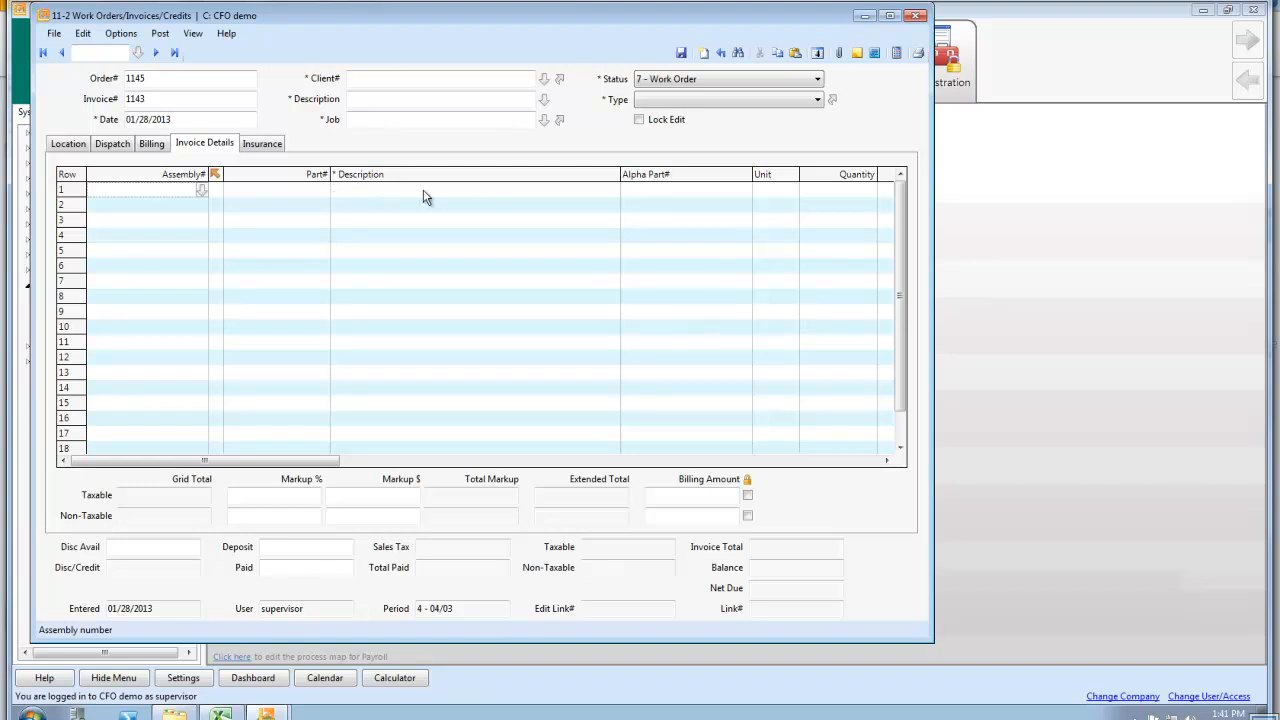
left_click(764, 189)
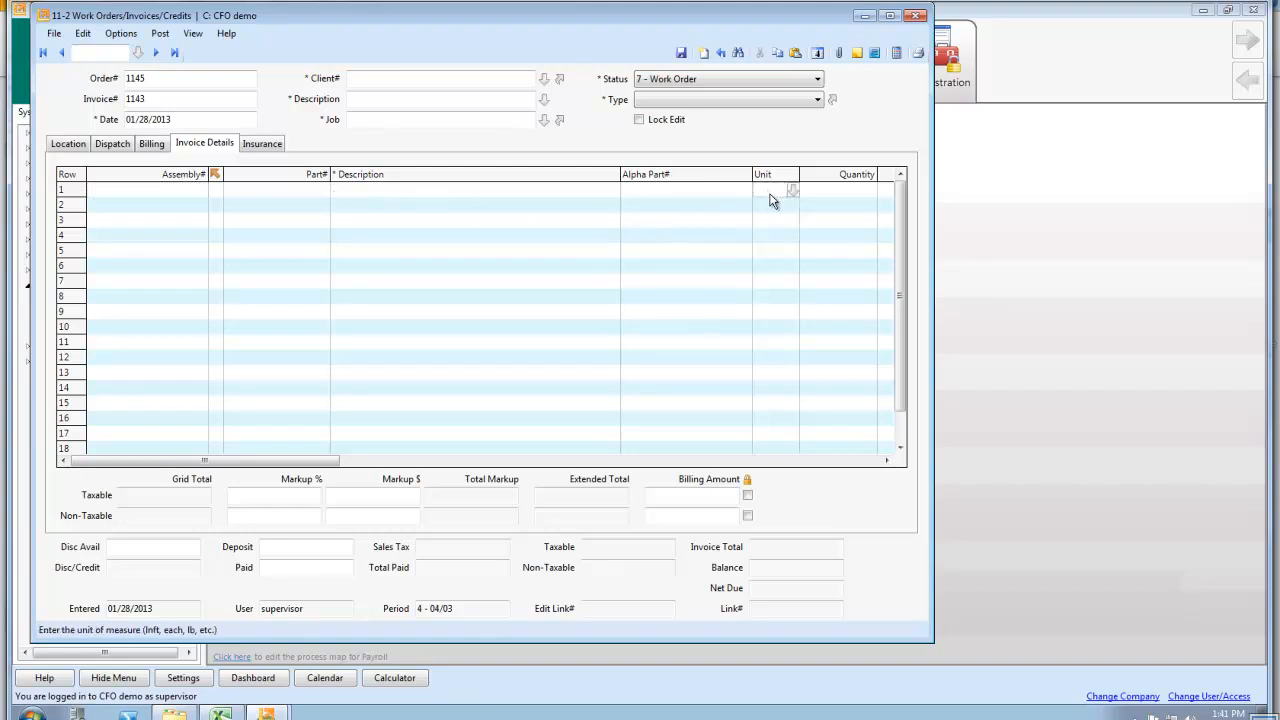
Look over the Invoice Details grid's columns, from Unit and Quantity across to Inventory Location
left_click(842, 190)
left_click(787, 189)
left_click(858, 194)
left_click_drag(888, 460, 888, 460)
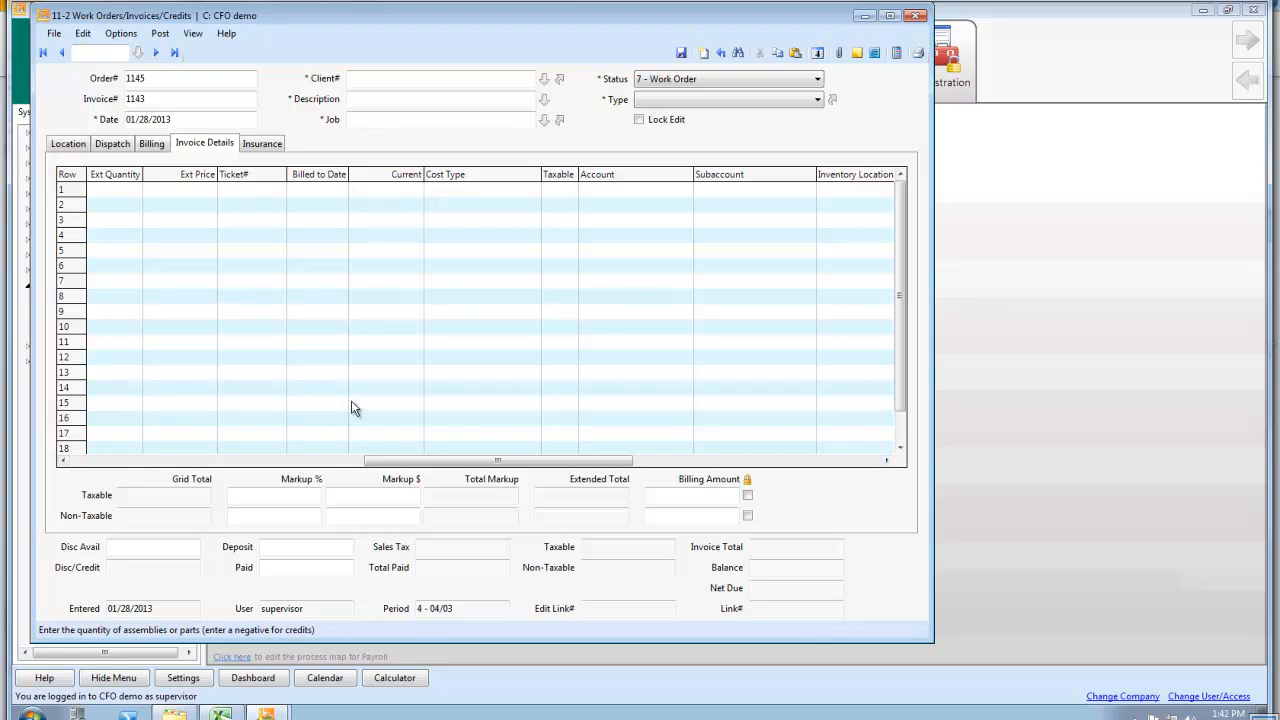
In the Invoice Details grid's column display settings, deselect Alpha Part#, the unnamed column and Assembly#
right_click(193, 258)
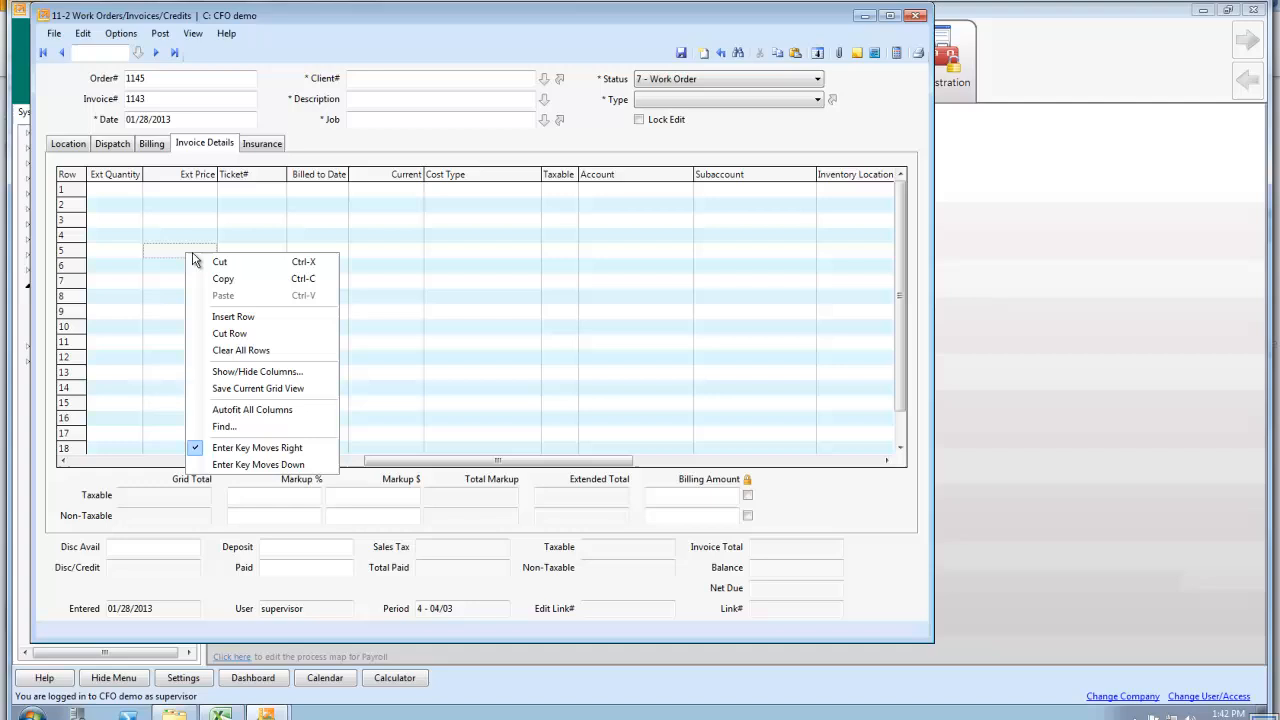
left_click(258, 372)
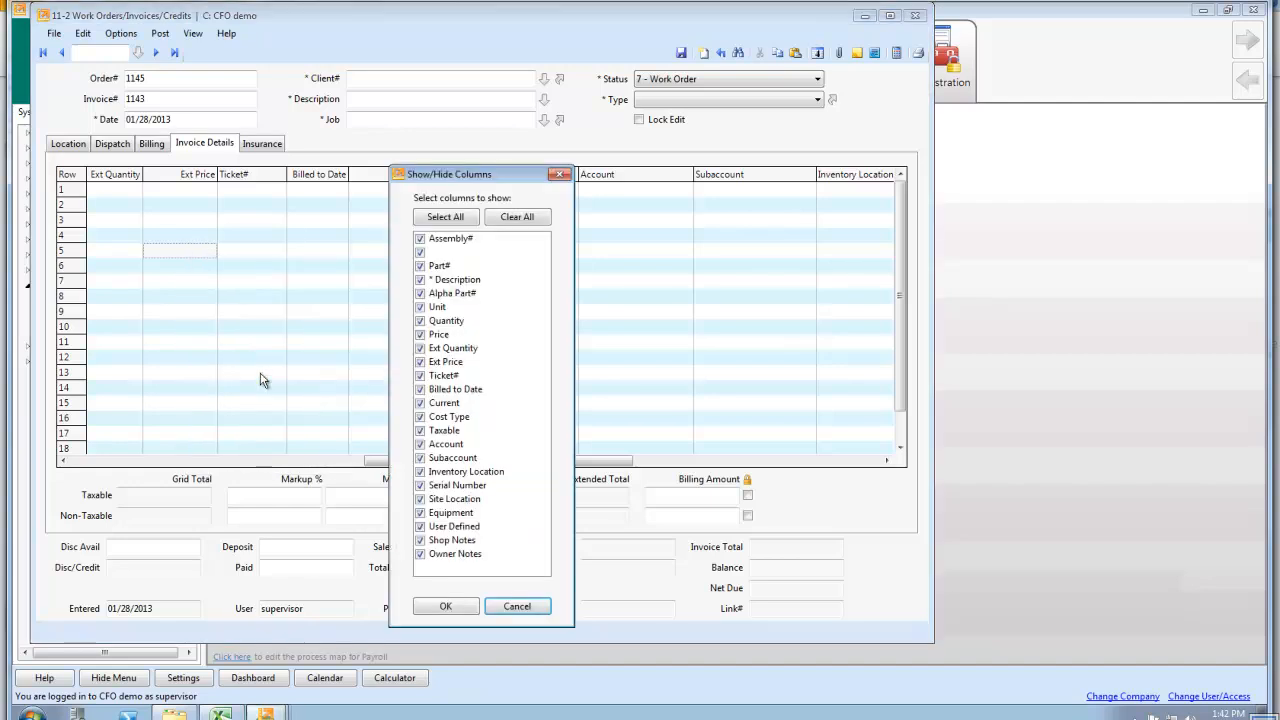
left_click(421, 296)
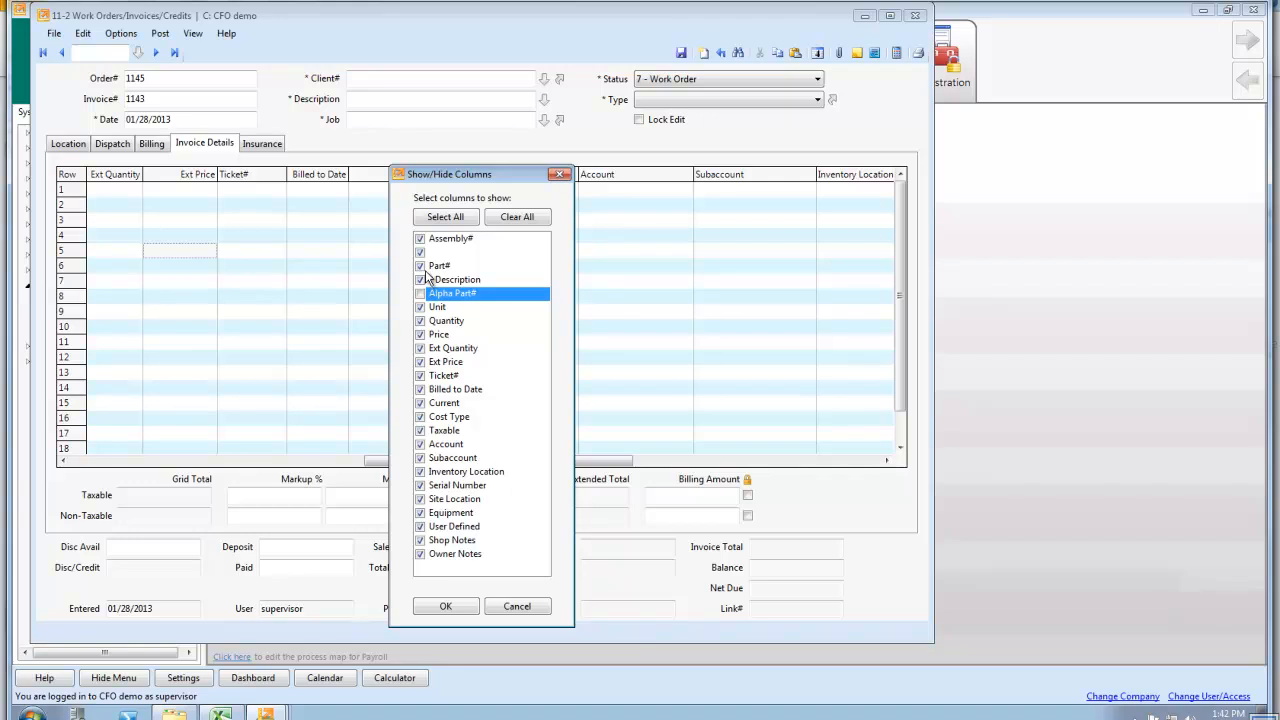
left_click(421, 253)
left_click(420, 239)
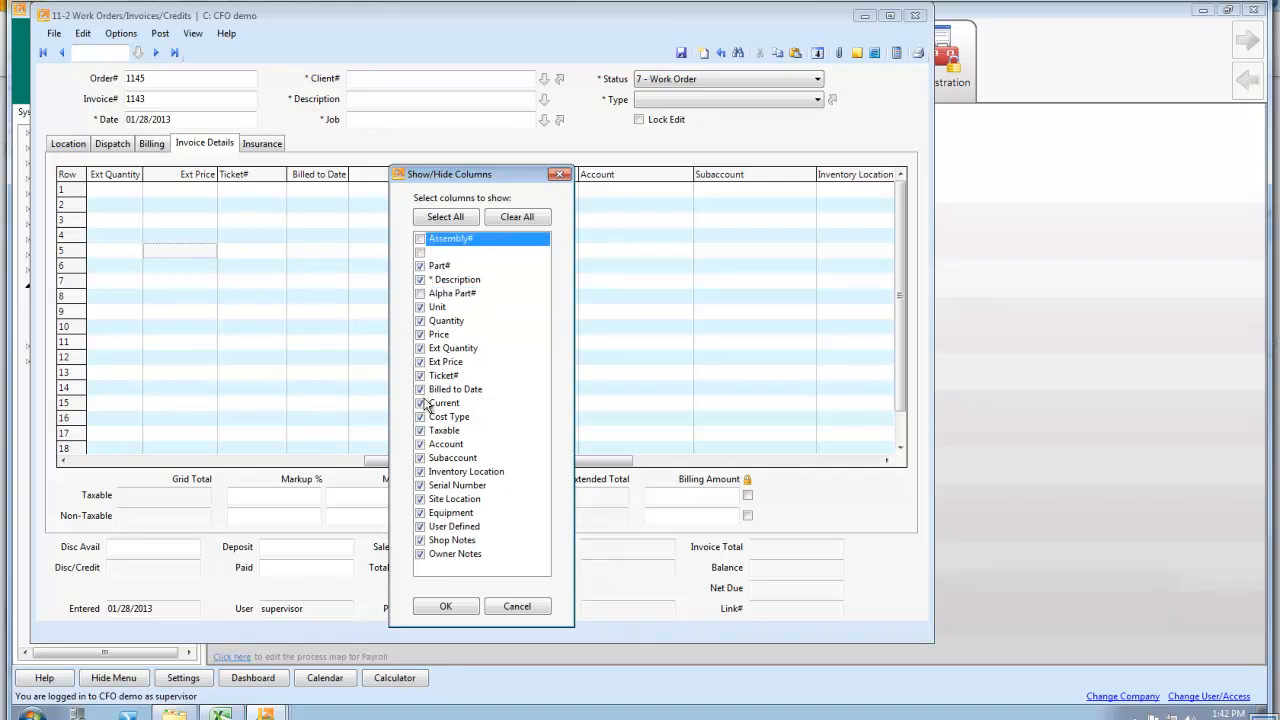
Also hide the Site Location, Equipment, Inventory Location, Ticket#, Billed to Date and Taxable columns, apply the selection, and close the work order window
left_click(420, 500)
left_click(421, 513)
left_click(420, 472)
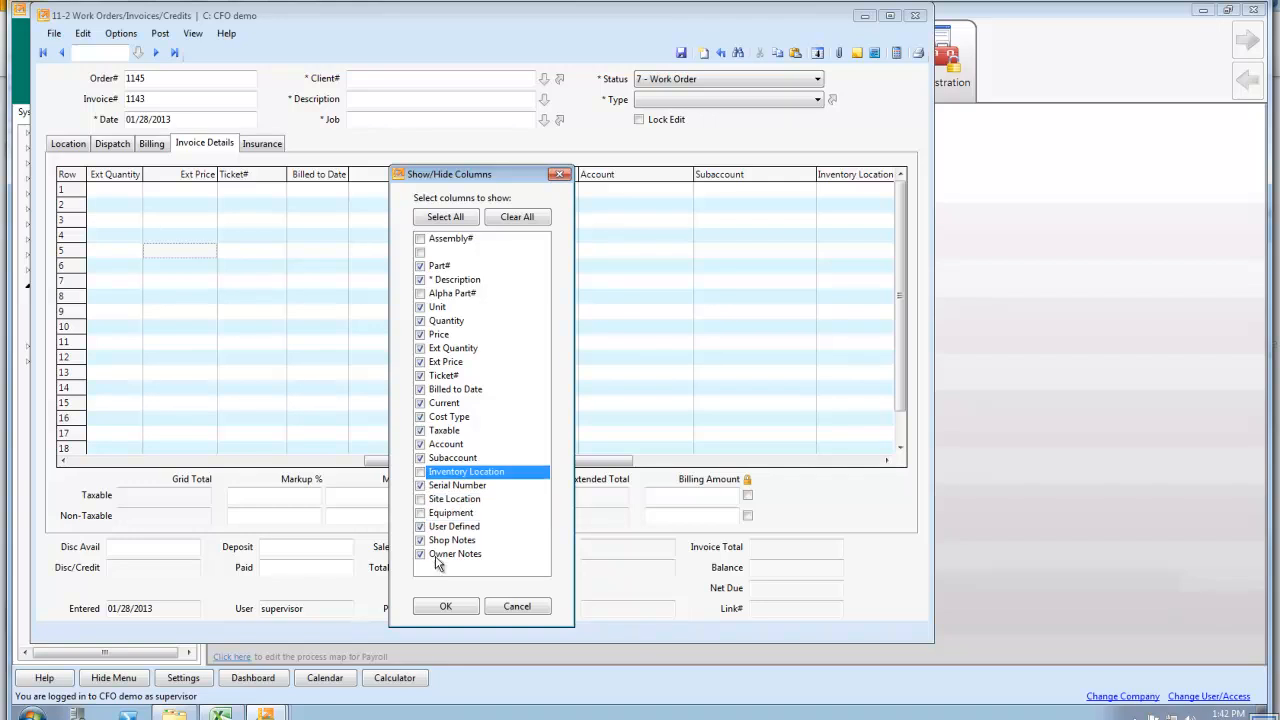
left_click(423, 377)
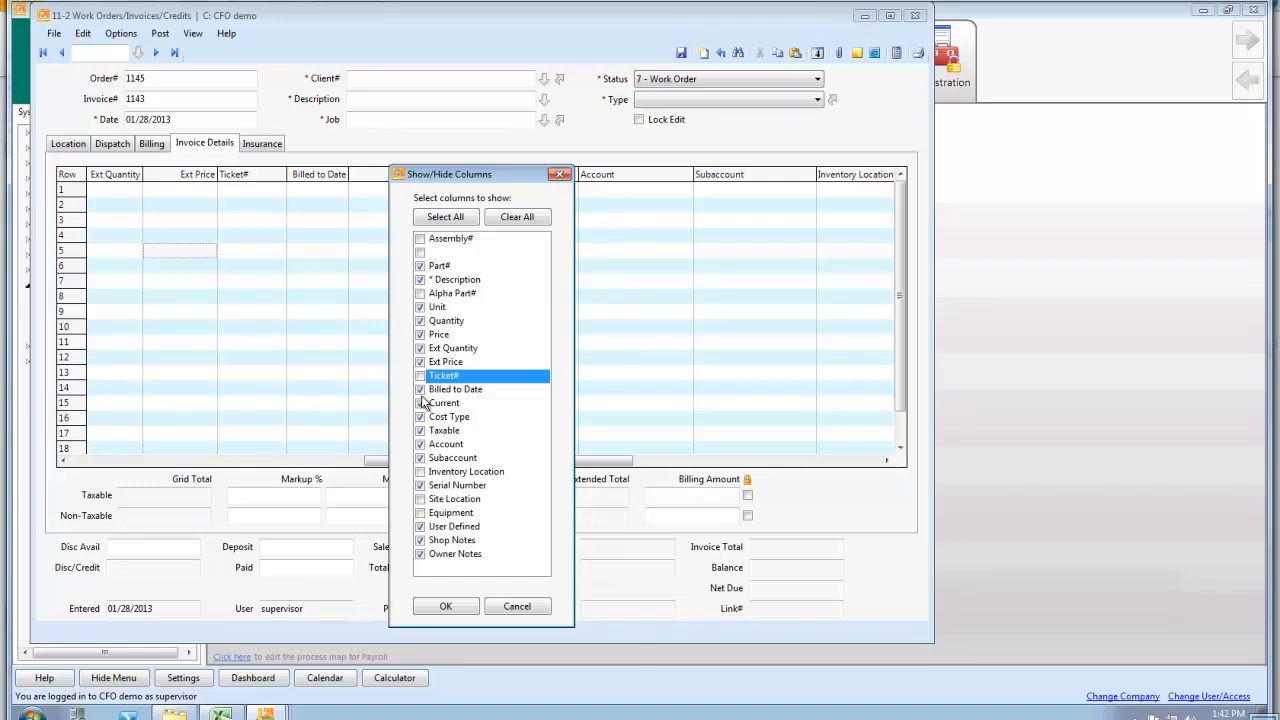
left_click(420, 389)
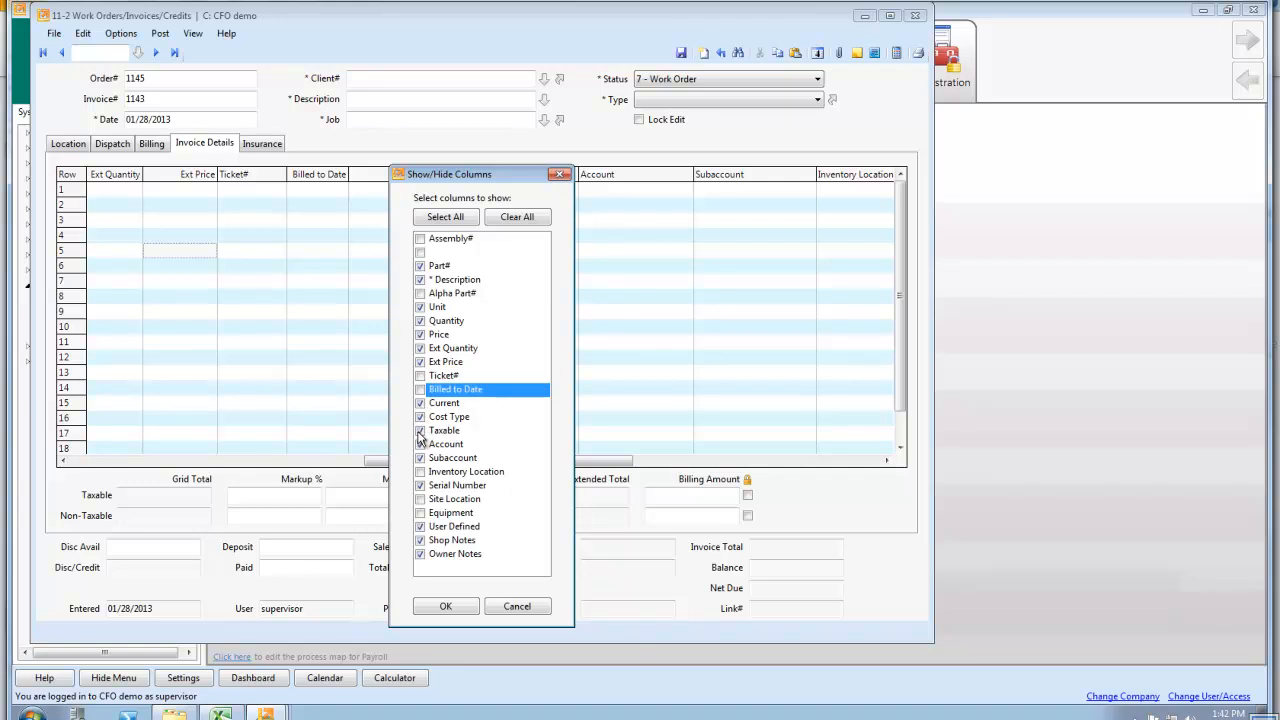
left_click(419, 432)
left_click(452, 607)
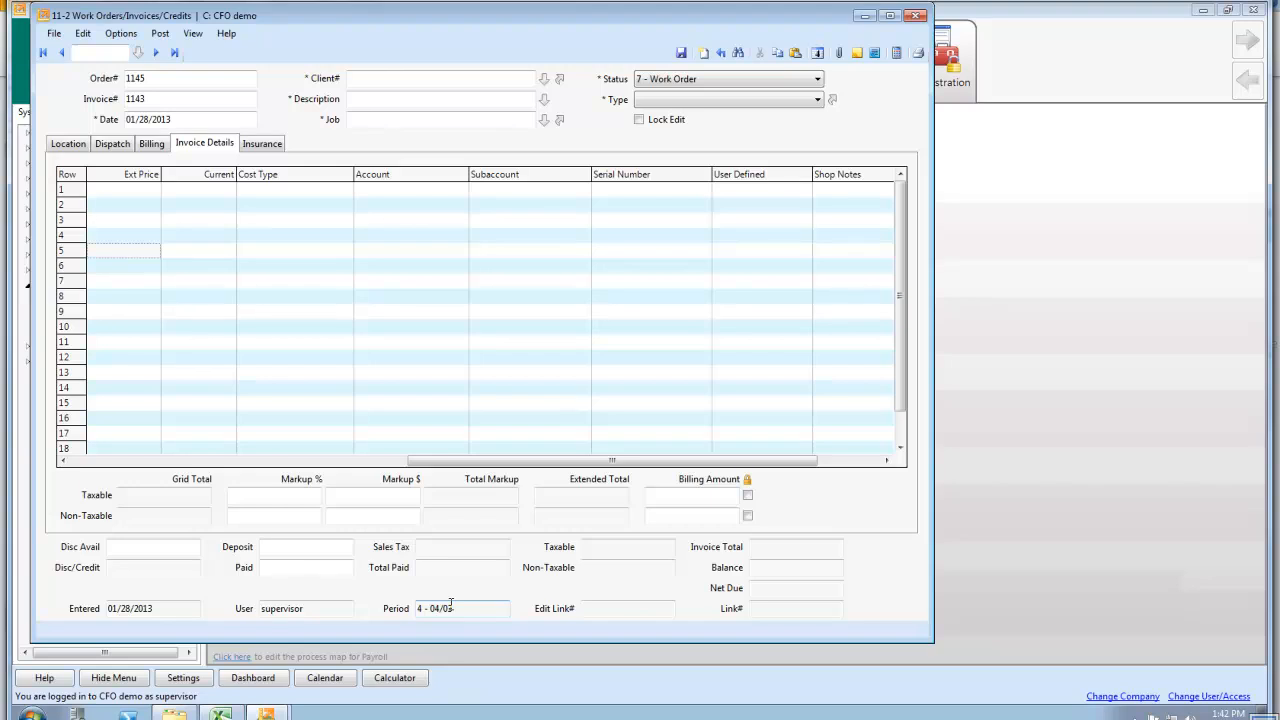
left_click(915, 18)
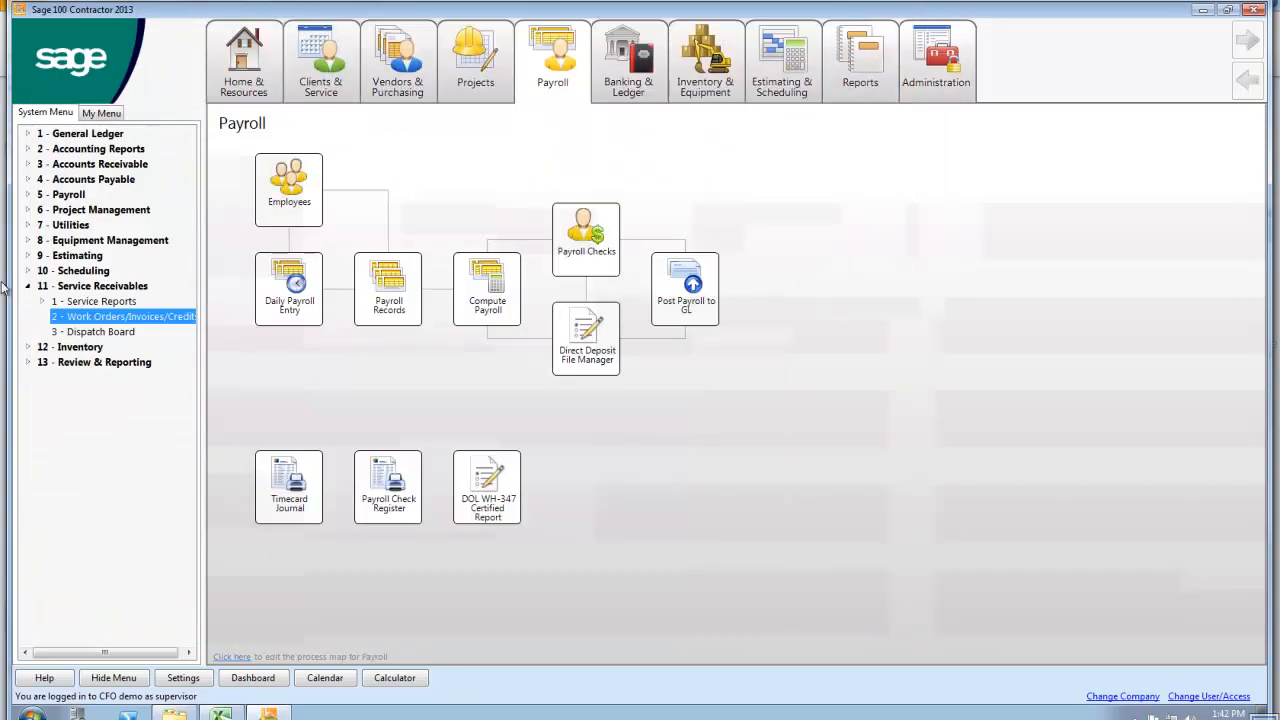
Open the Service Invoice List reports under Service Receivables and enlarge the report window to show the whole report list
left_click(101, 302)
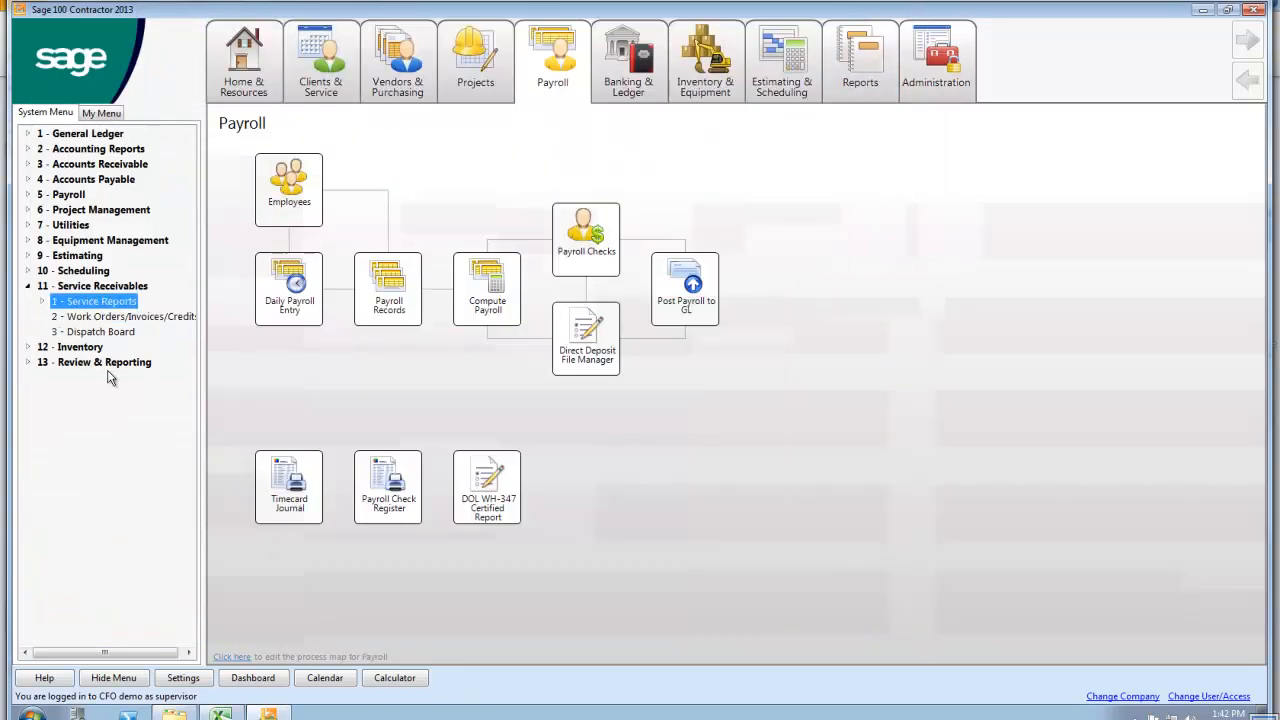
double_click(79, 305)
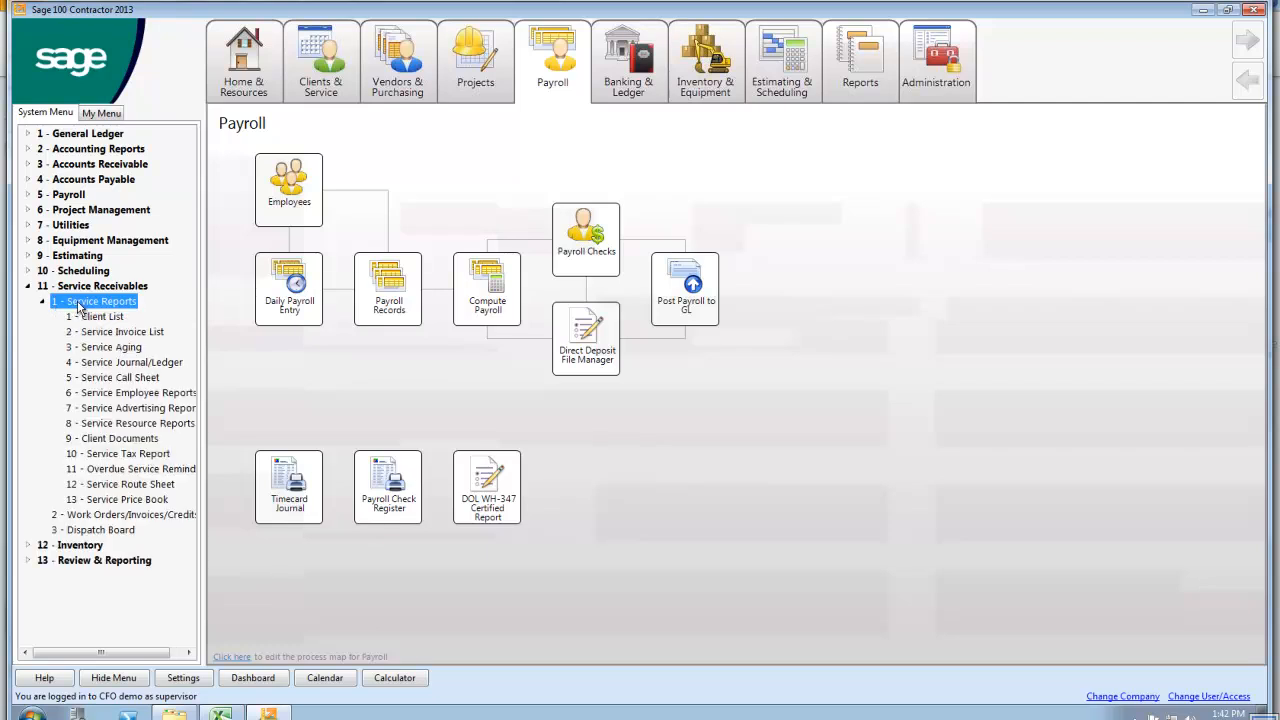
left_click(121, 333)
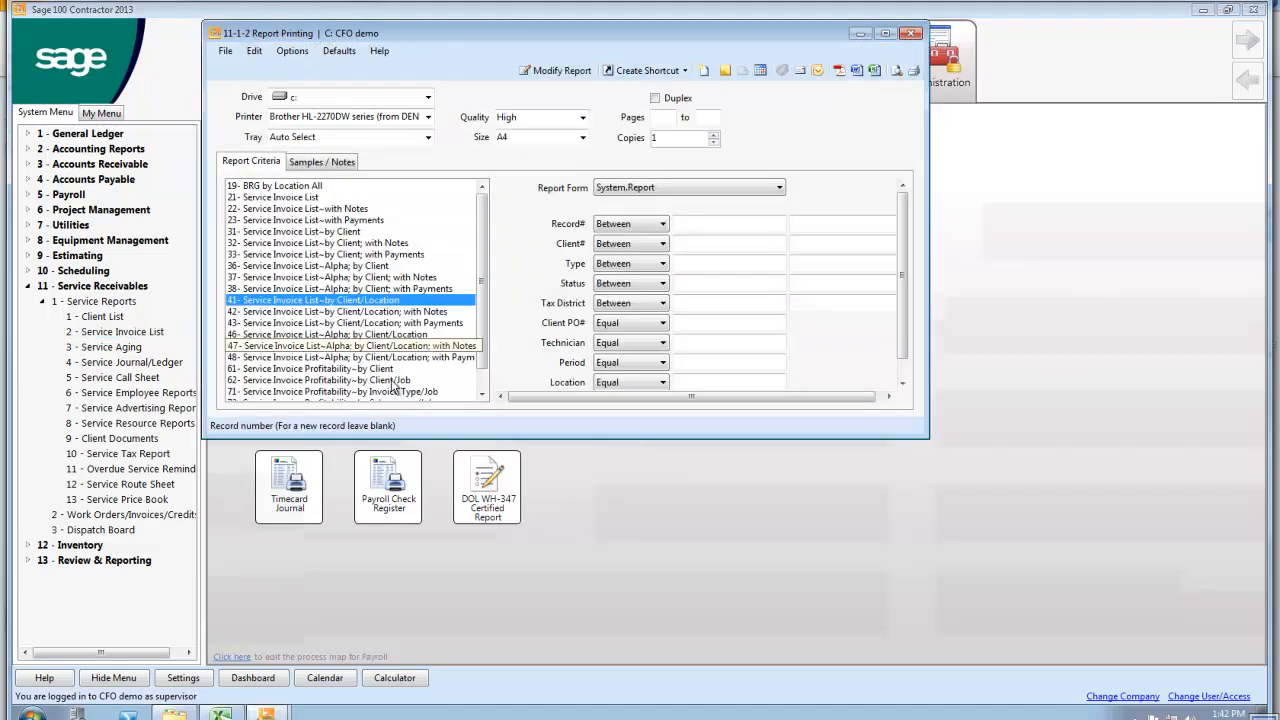
left_click_drag(493, 438, 497, 587)
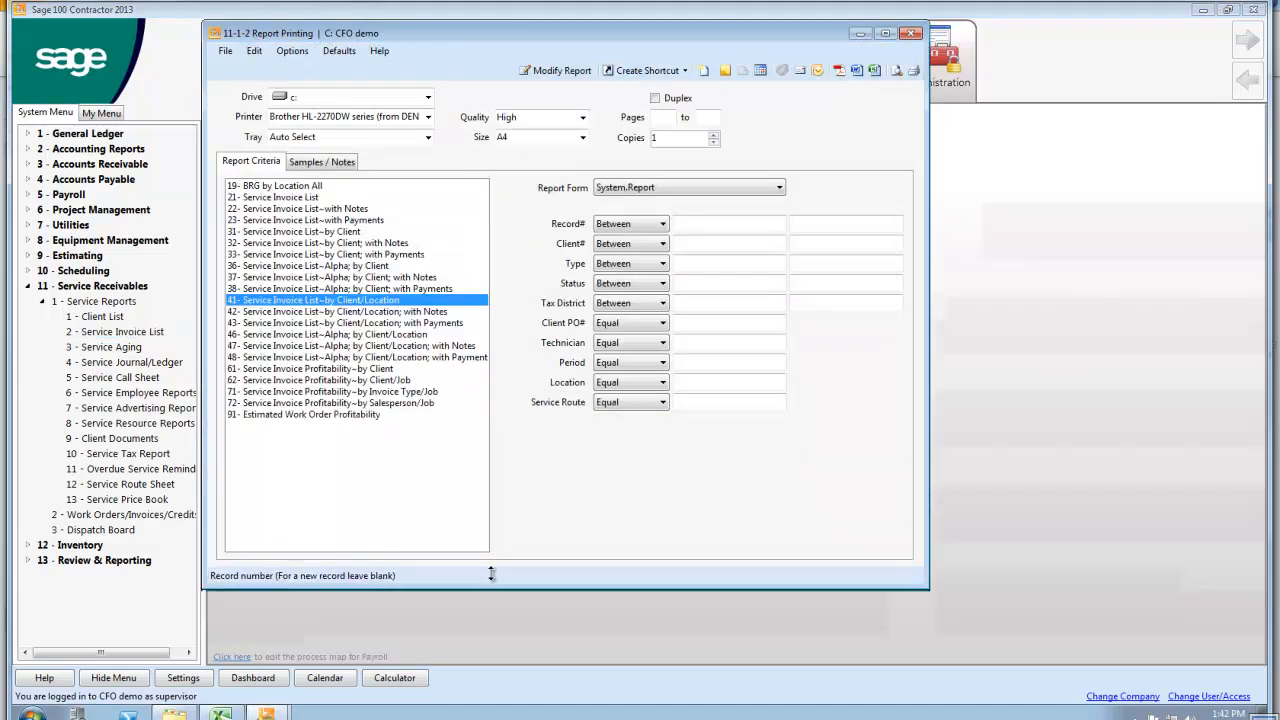
Review the criteria for Service Invoice Profitability by Client and by Salesperson/Job, including the Technician filter, and close the report window
left_click(238, 370)
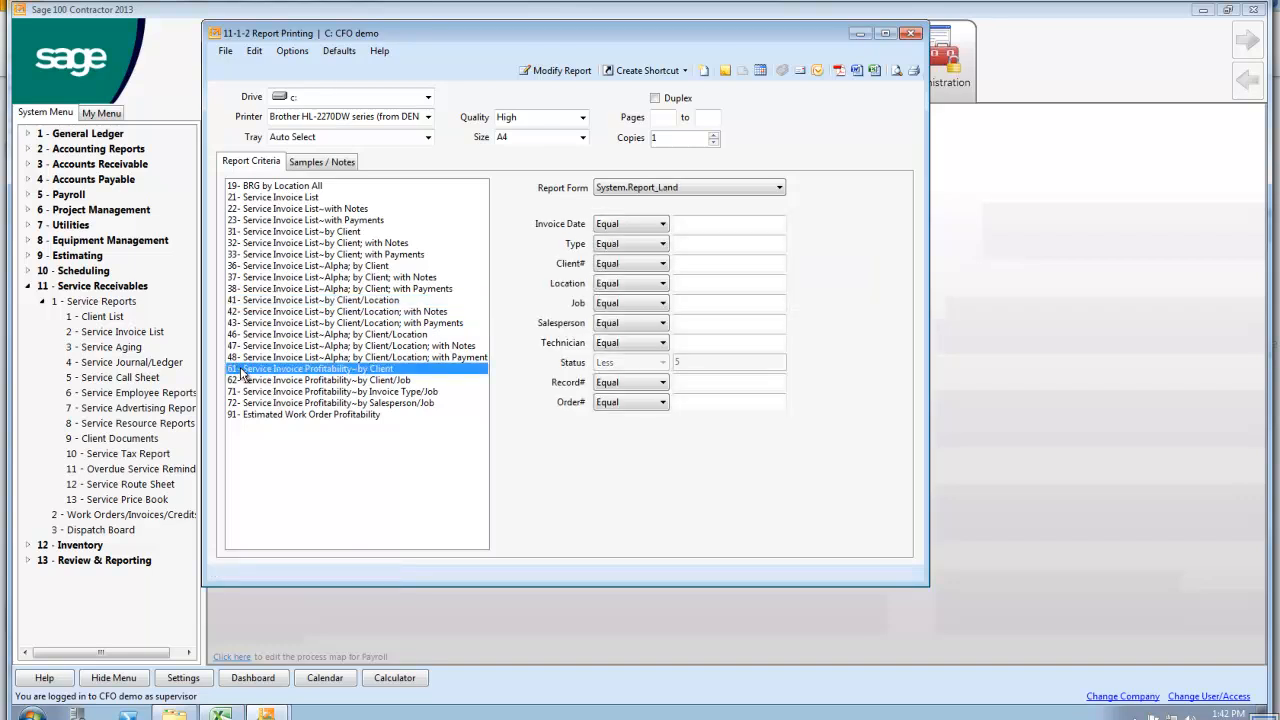
left_click(695, 343)
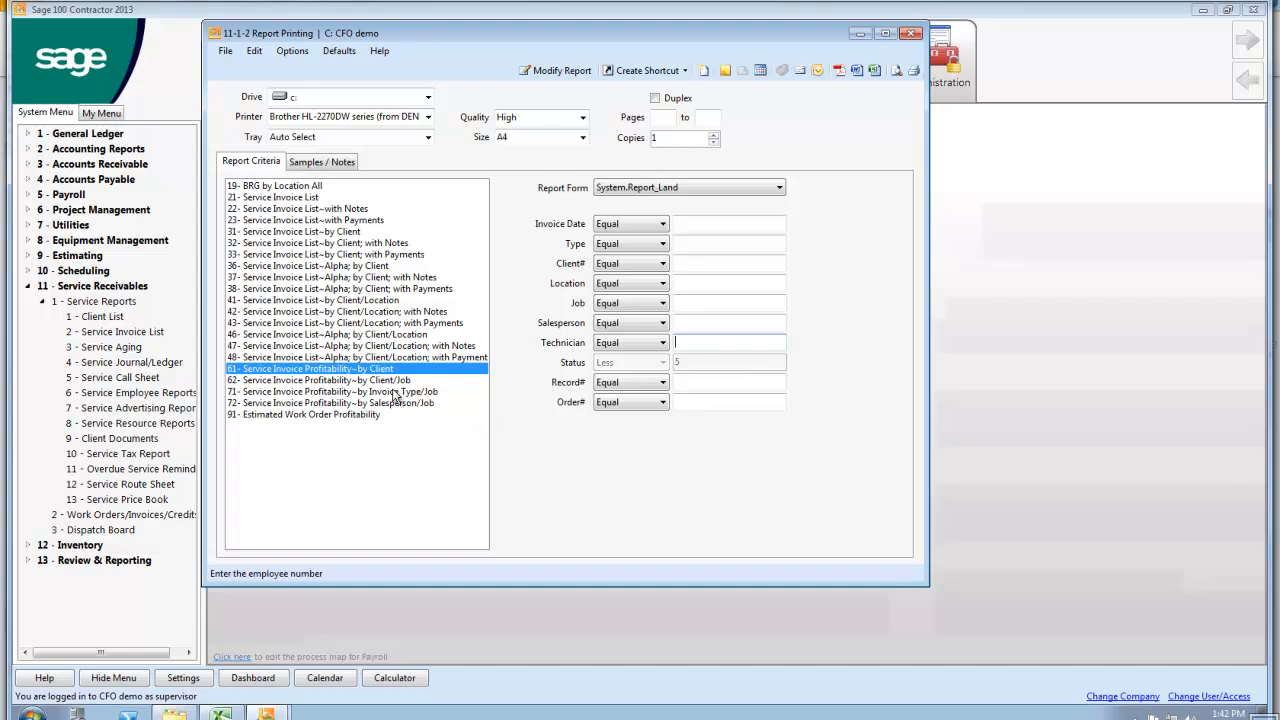
left_click(393, 404)
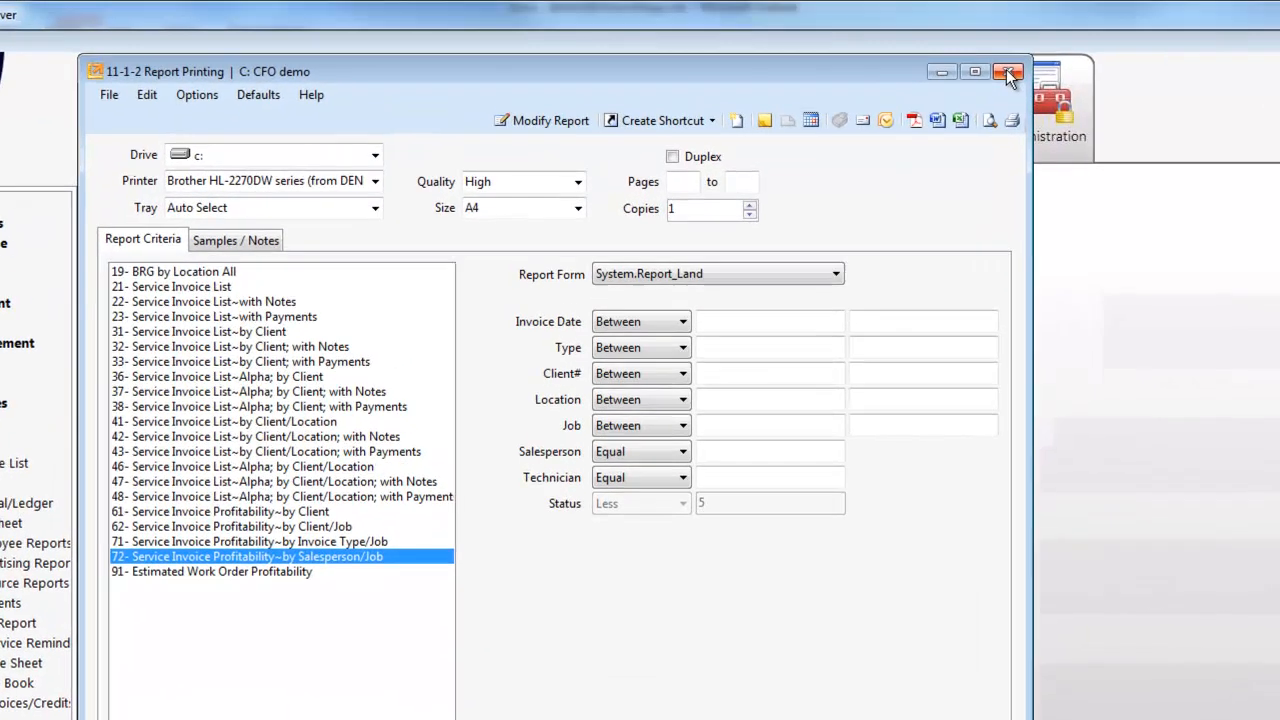
left_click(959, 53)
Open the Reports area and search all reports for the key words "job cost"
mouse_move(906, 82)
left_click(951, 108)
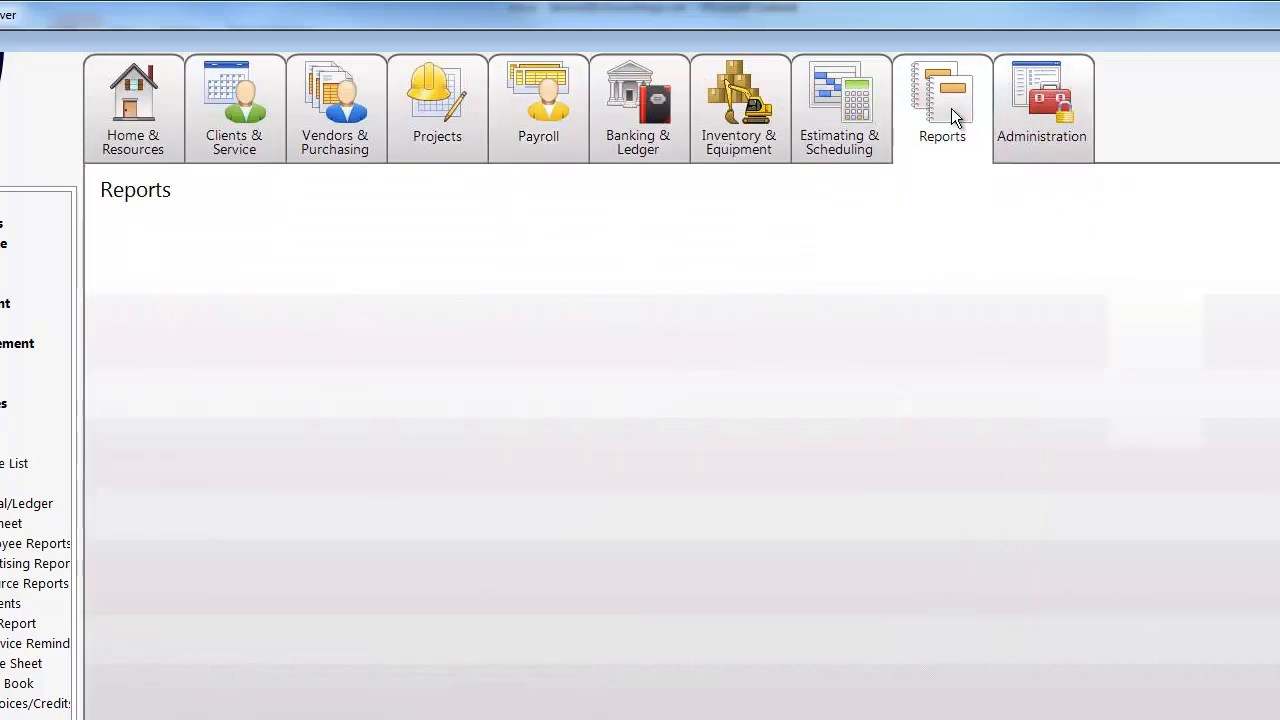
left_click(946, 119)
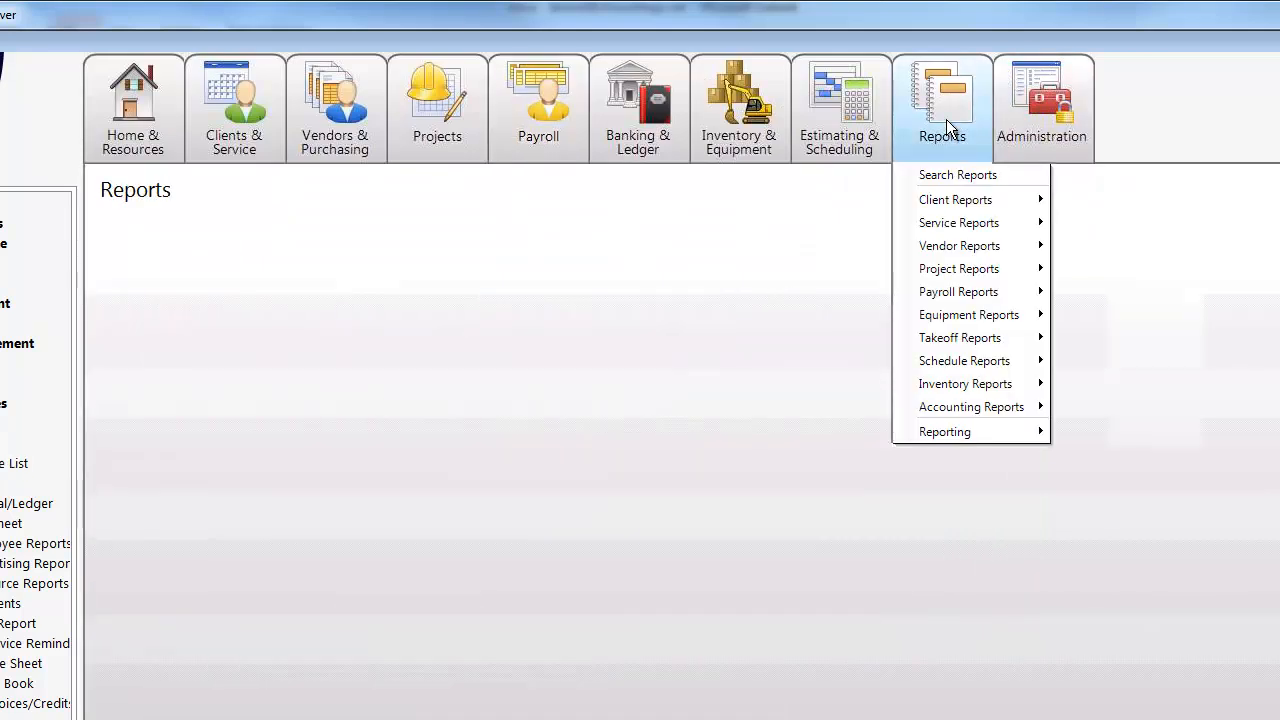
left_click(958, 178)
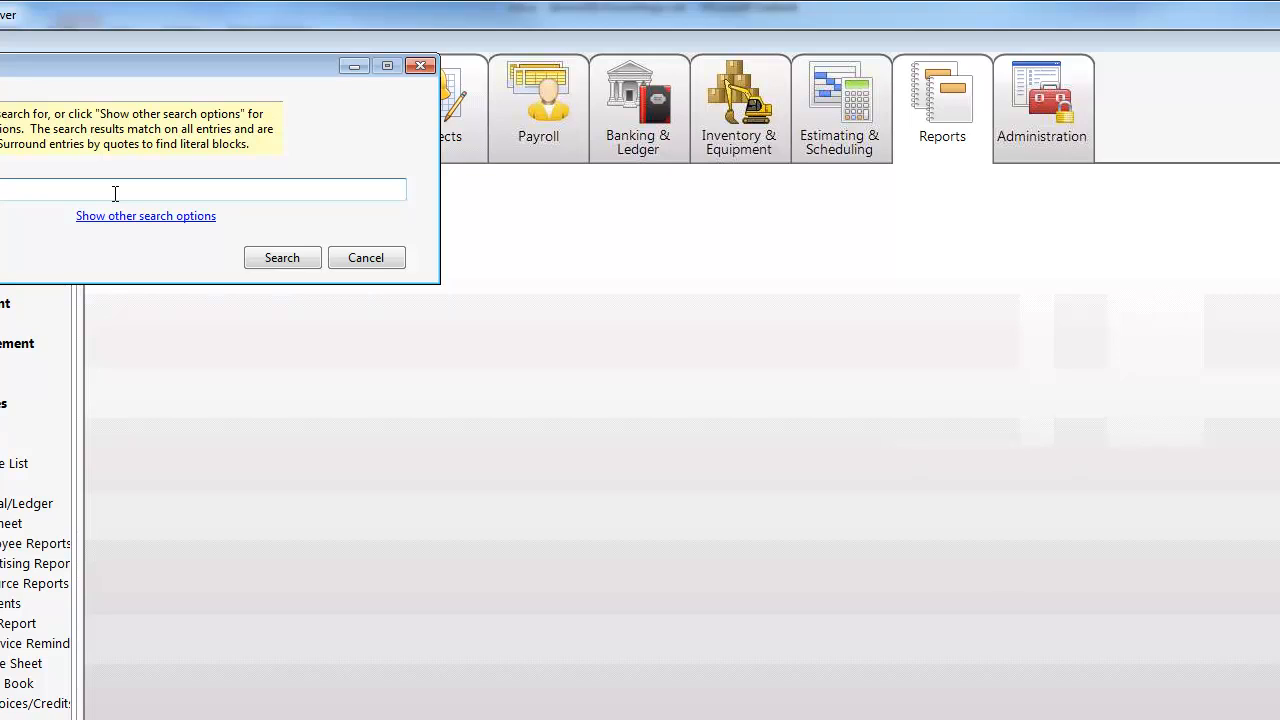
type("job cost")
left_click(282, 259)
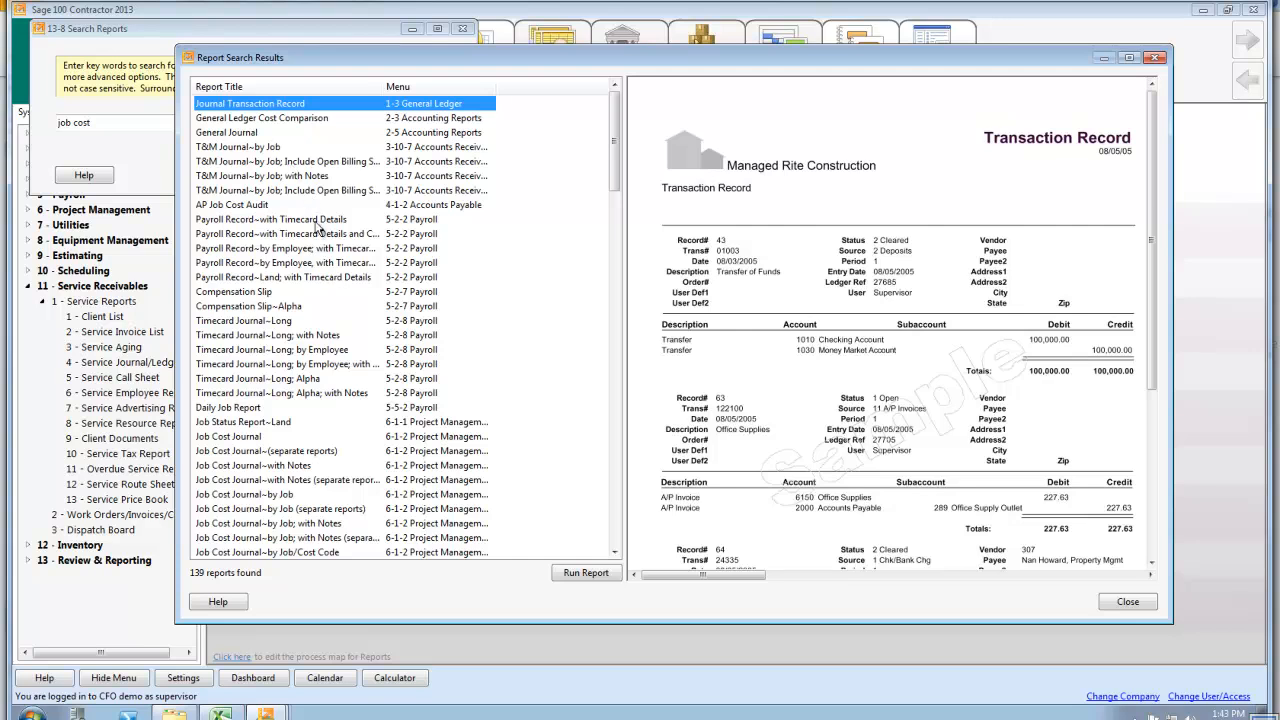
Preview the samples of a Job Cost Journal by Job/Cost Code, Job Labor Journal by Job/Cost Code, and Job Labor Totals by Job/Phase/Cost Code
scroll(316, 228, "down", 6)
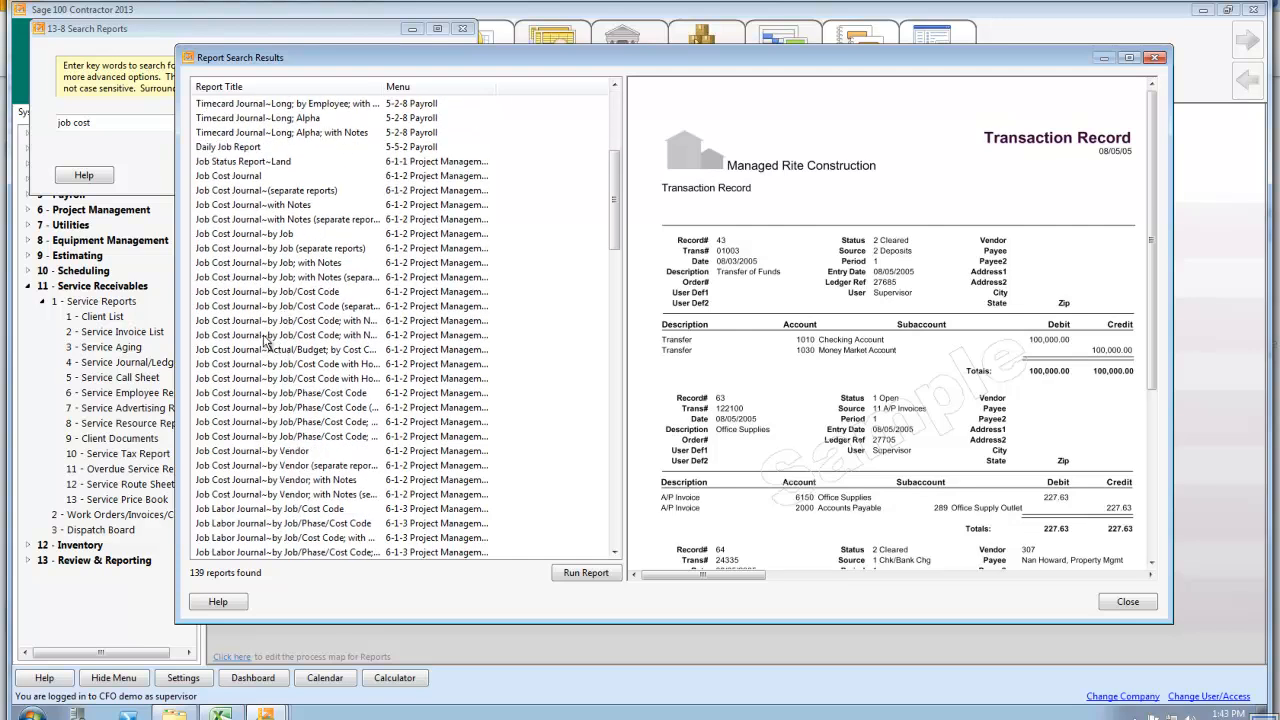
left_click(266, 338)
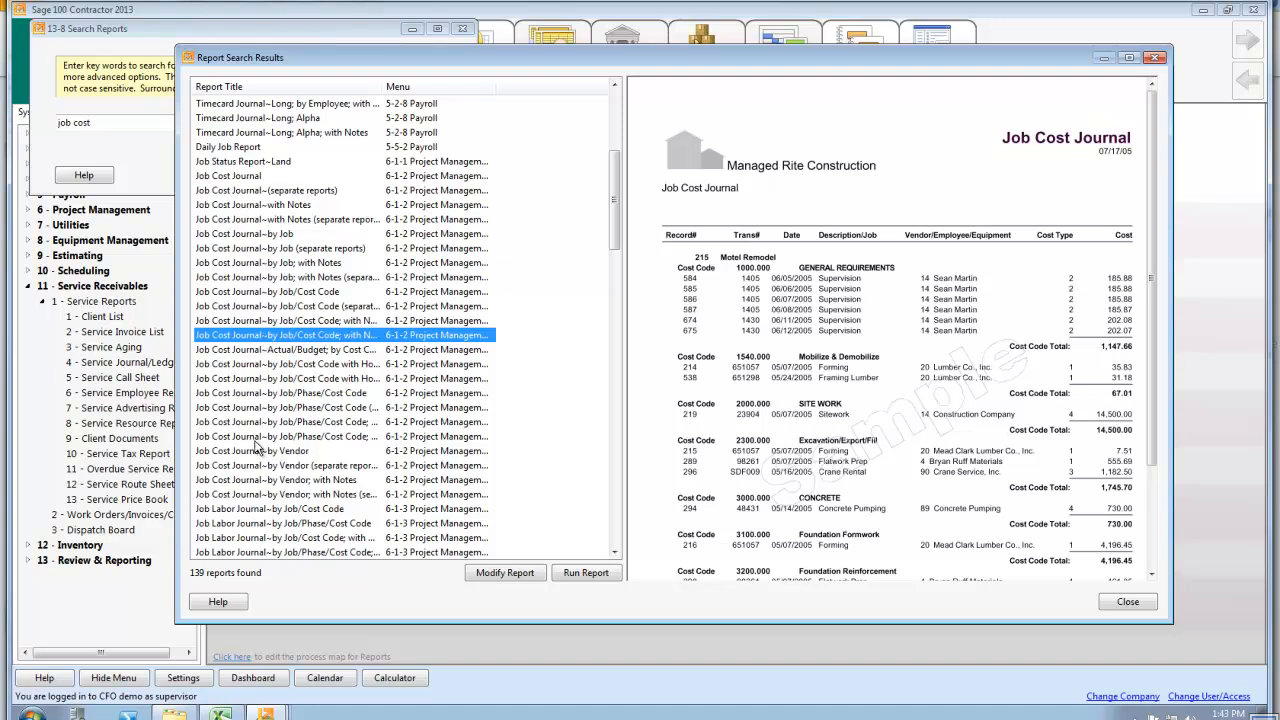
scroll(270, 488, "down", 1)
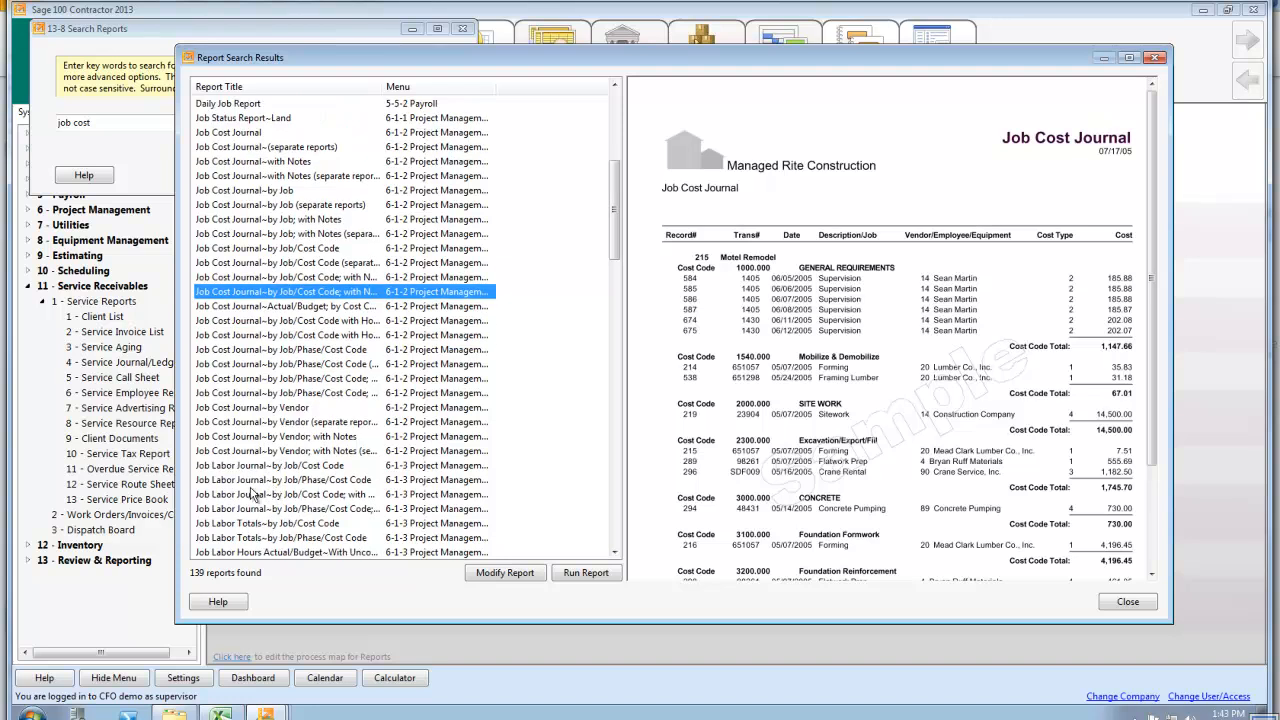
left_click(239, 467)
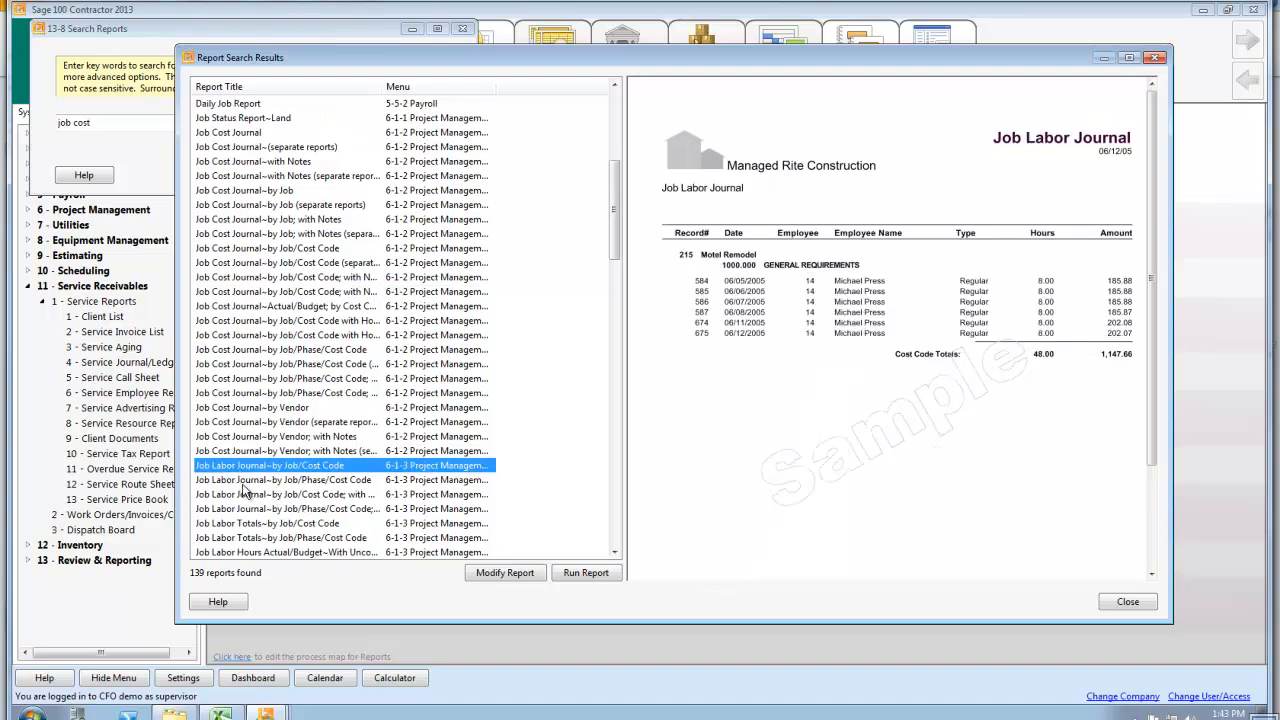
scroll(247, 490, "down", 3)
left_click(220, 408)
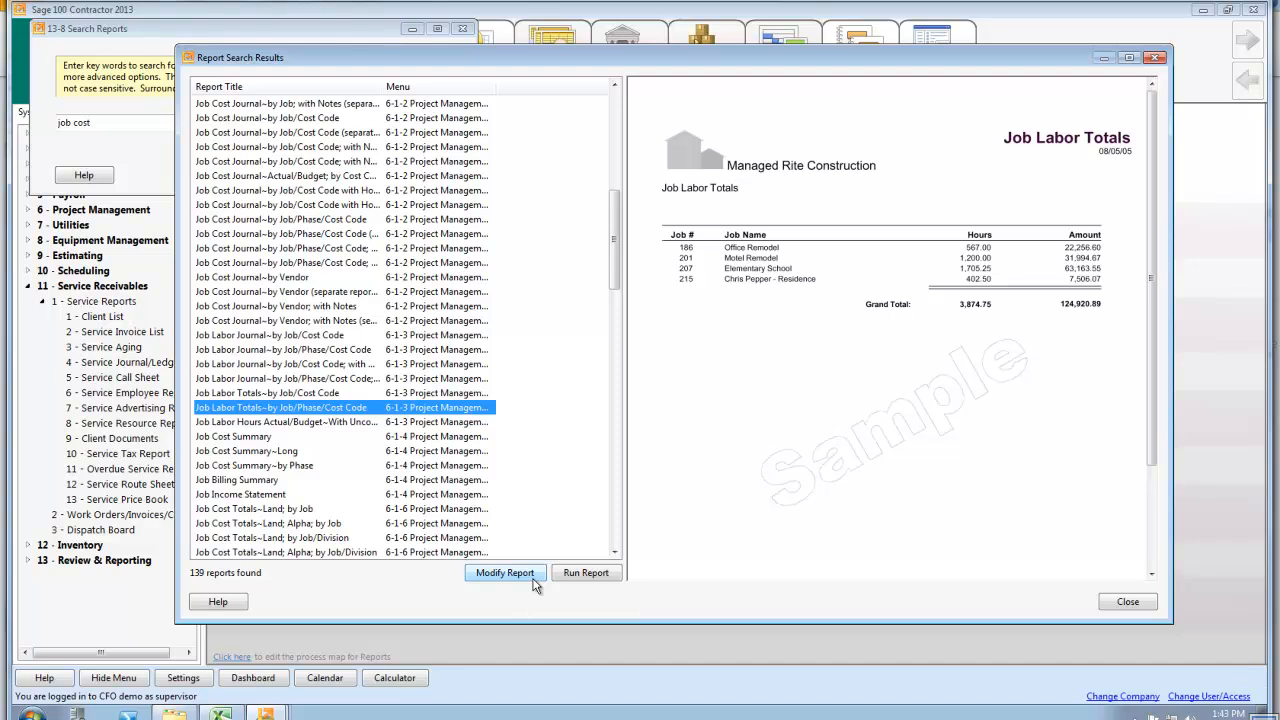
Browse the report samples further down the results, from Job Cost Record through the Subcontract List variants by job and by vendor
scroll(485, 398, "down", 6)
scroll(537, 410, "down", 5)
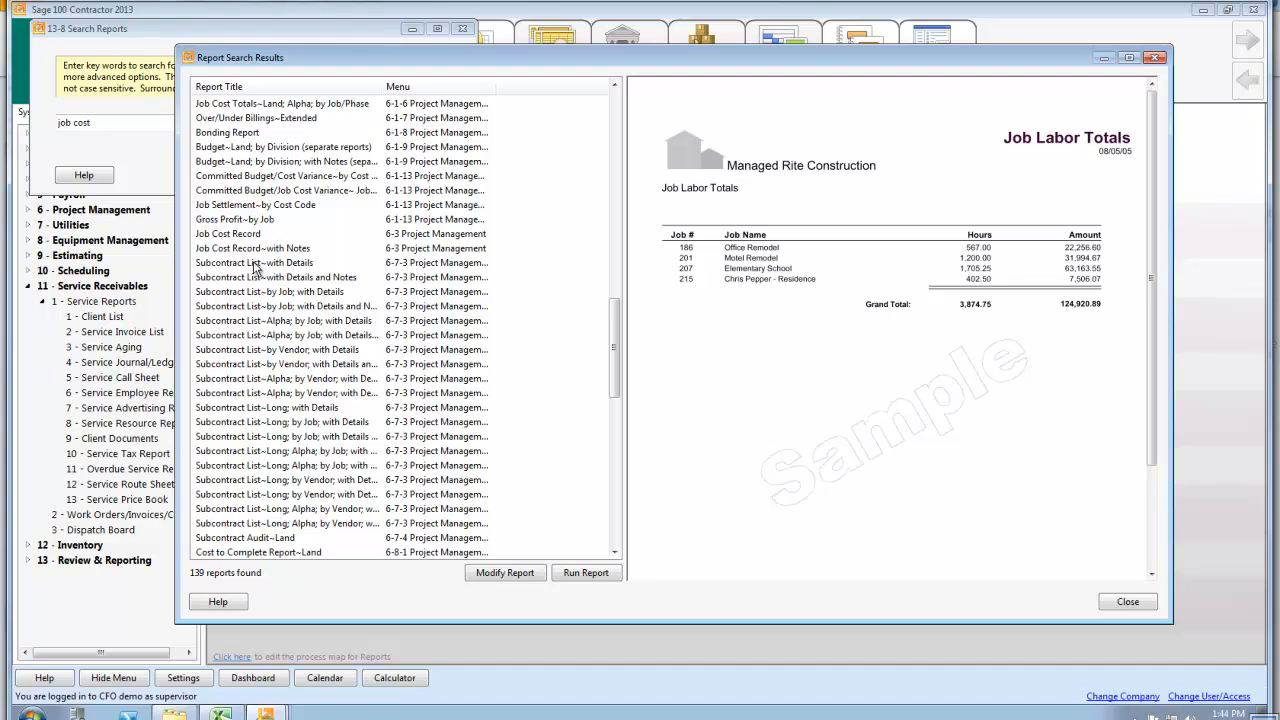
left_click(243, 236)
key("Down")
key("Down")
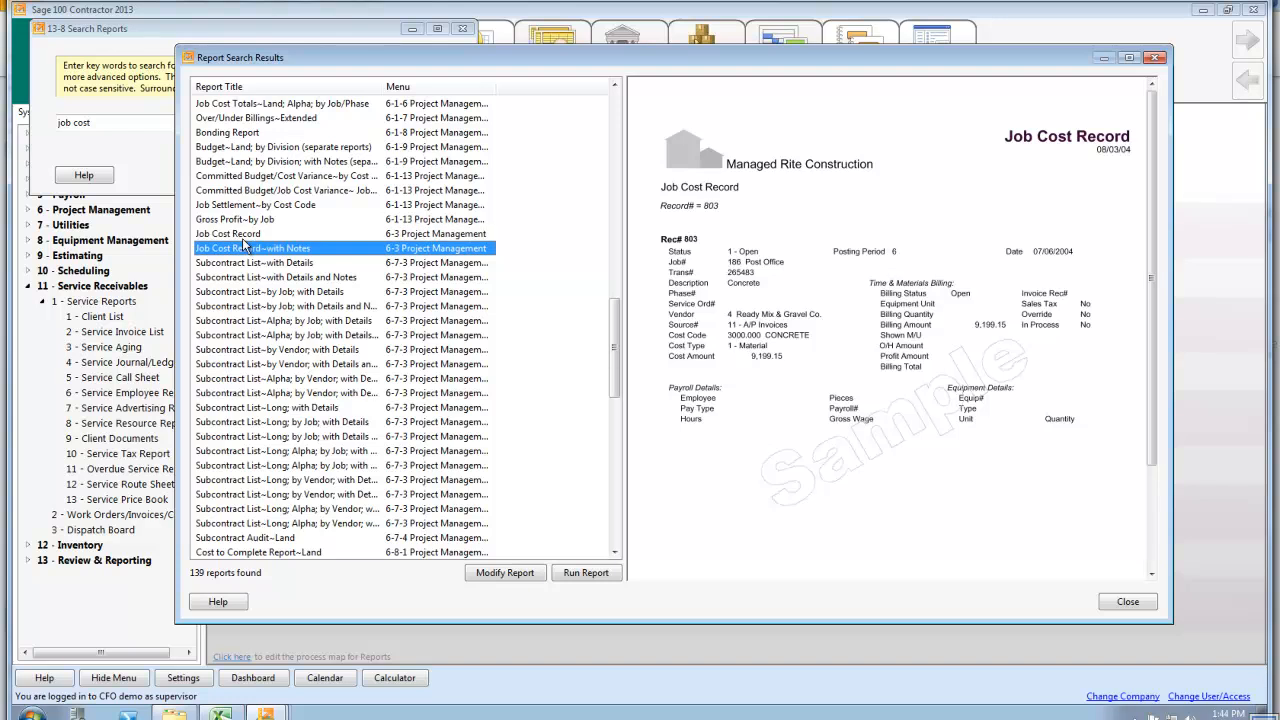
key("Down")
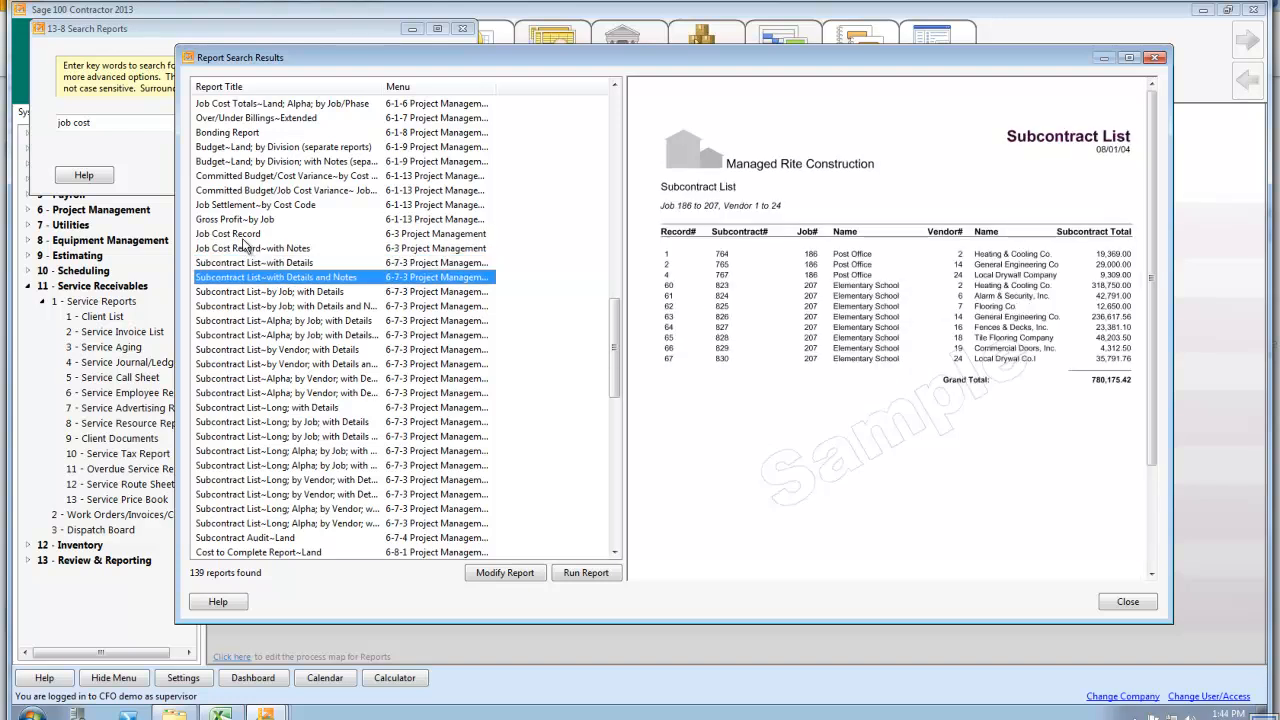
key("Down")
key("Down")
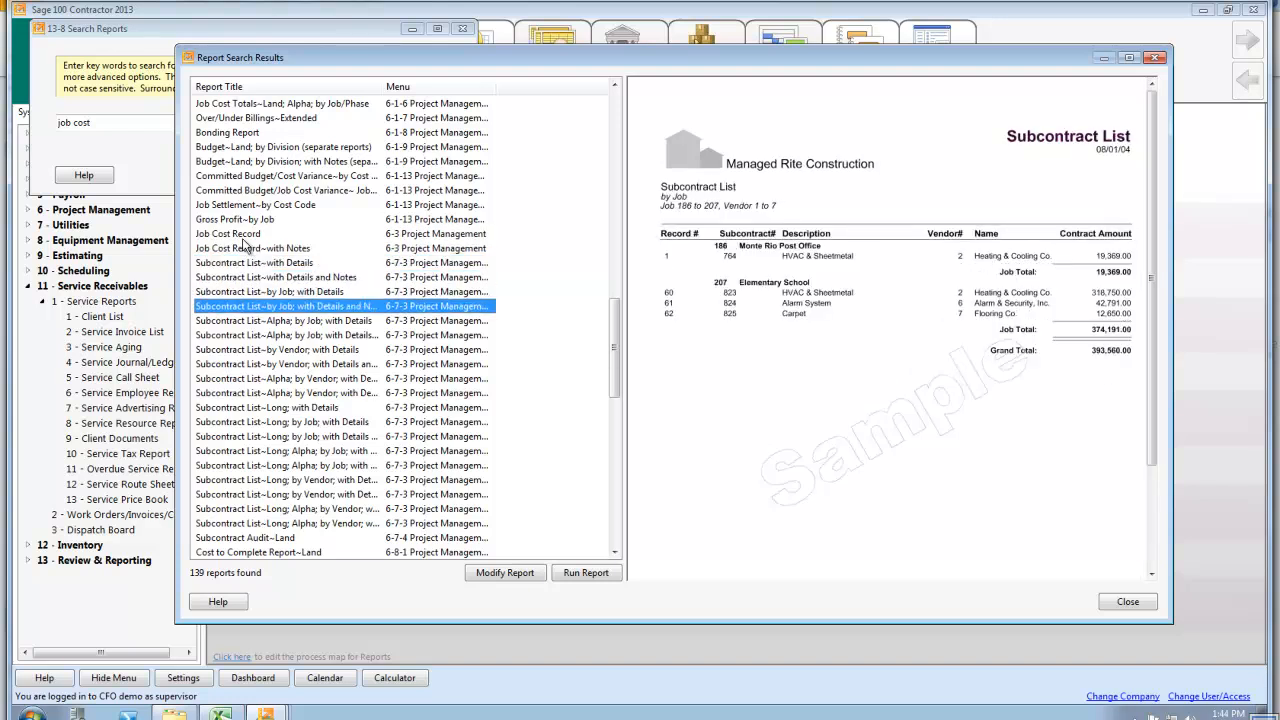
key("Down")
key("Down")
key("Down")
key("Down")
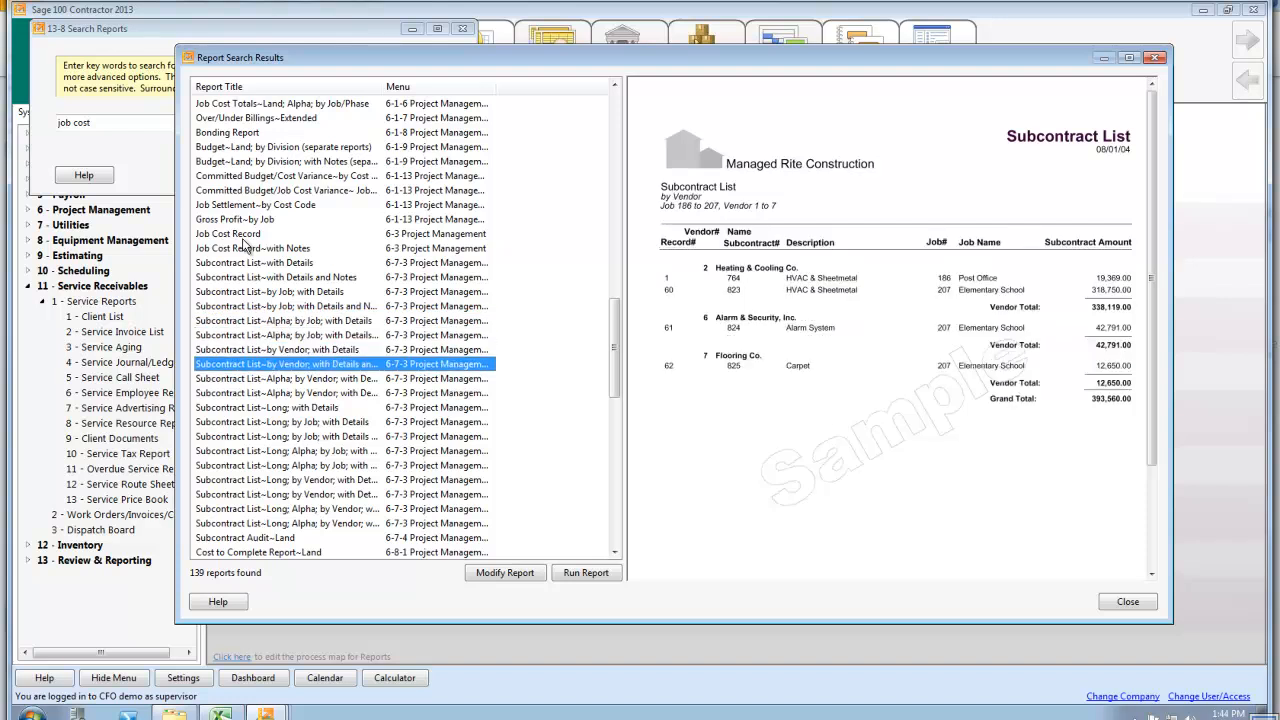
key("Down")
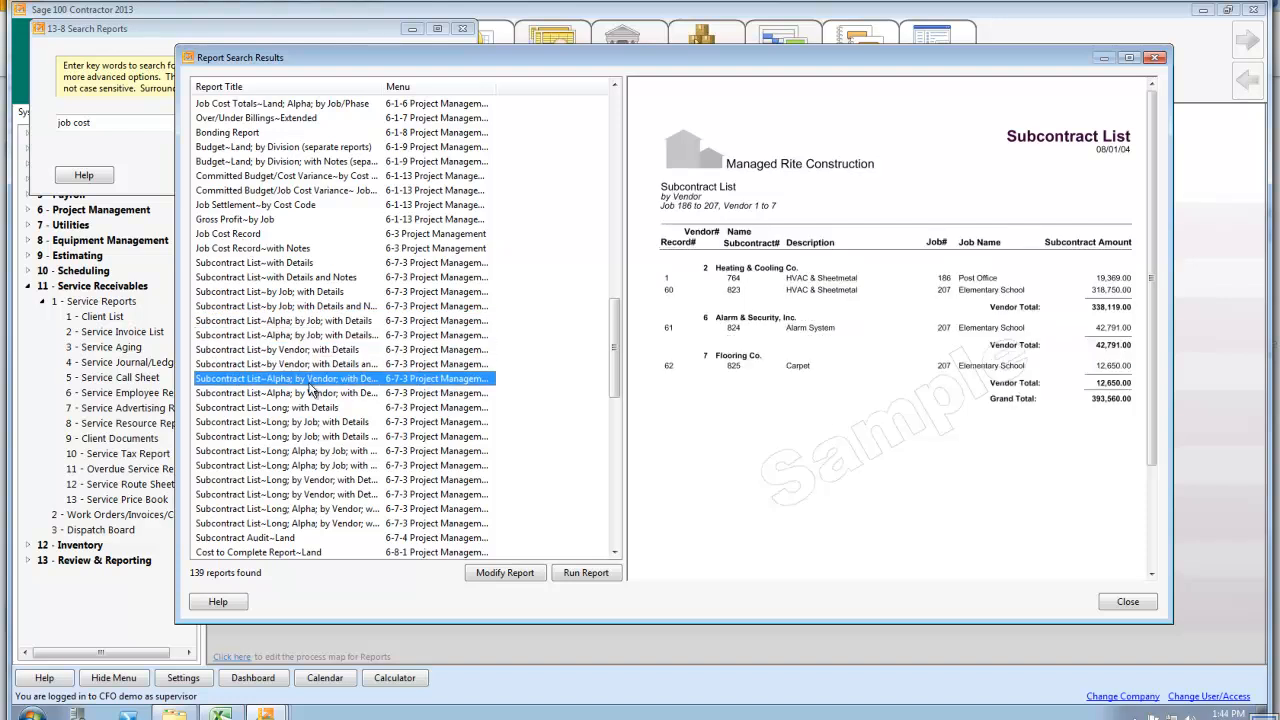
Preview the second Subcontract List Alpha by Vendor and the Long with Details samples, and close the search results and report search
left_click(313, 395)
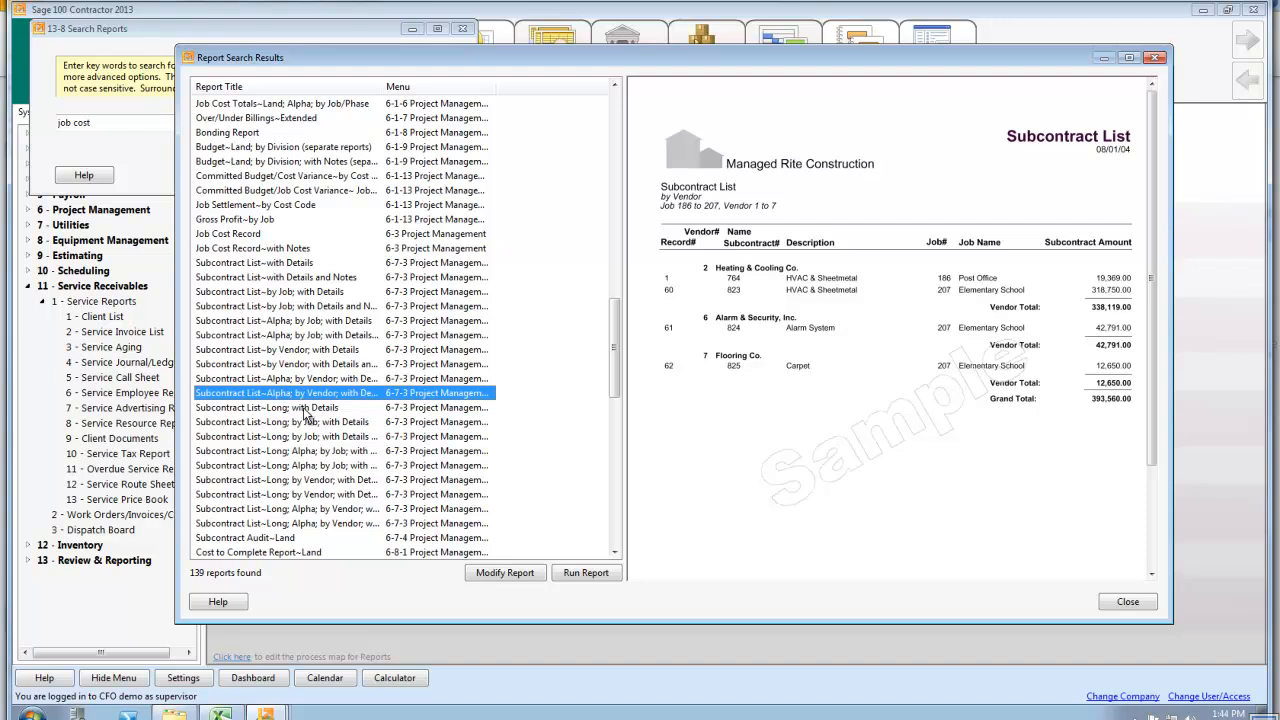
left_click(303, 407)
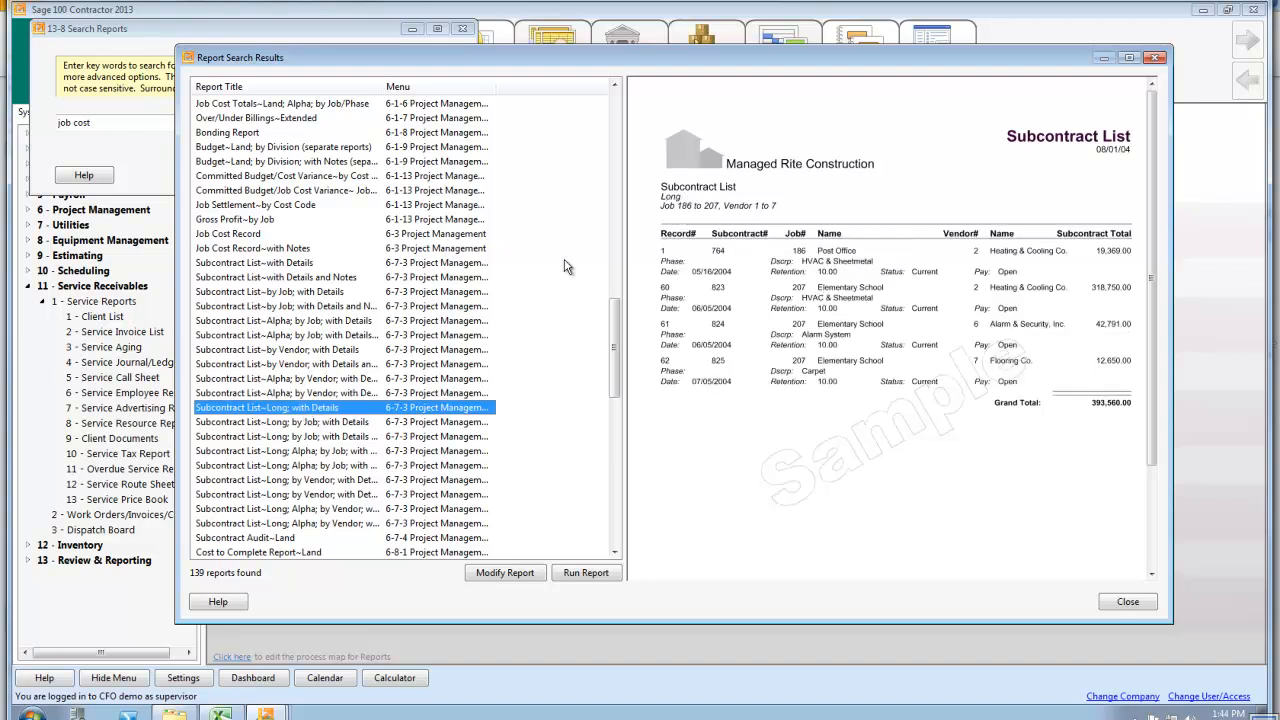
left_click(1155, 60)
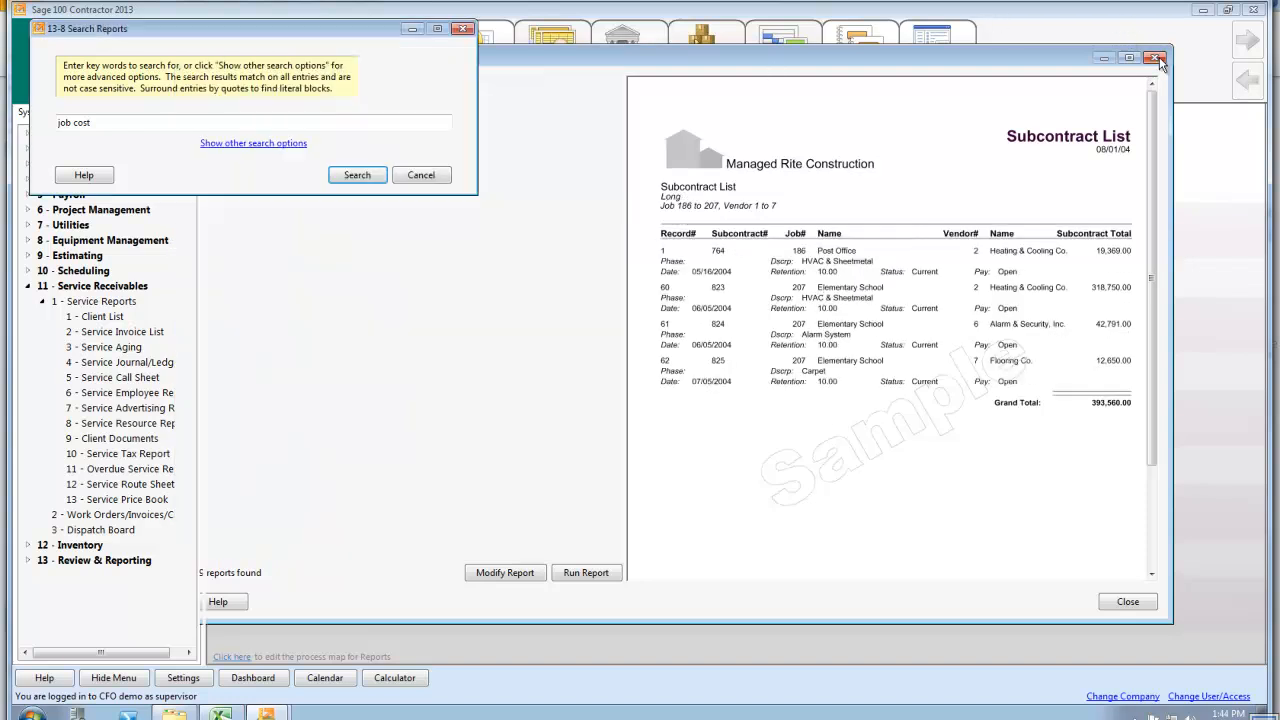
left_click(421, 175)
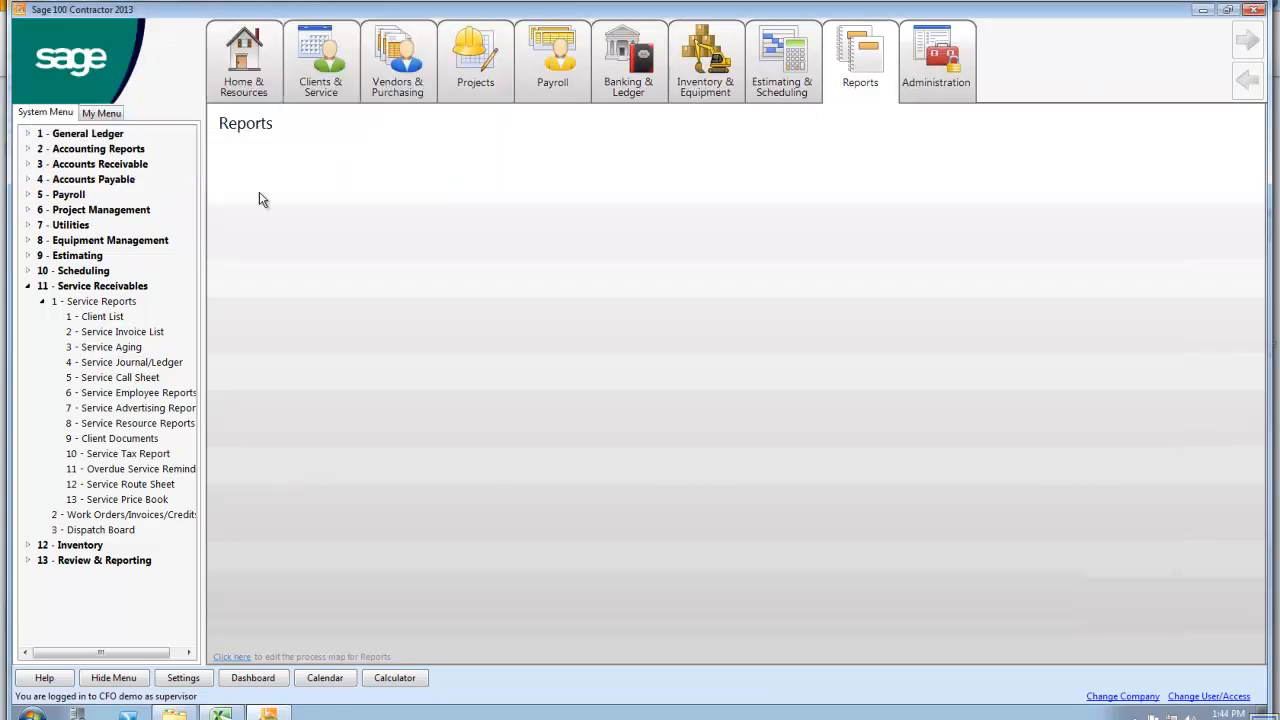